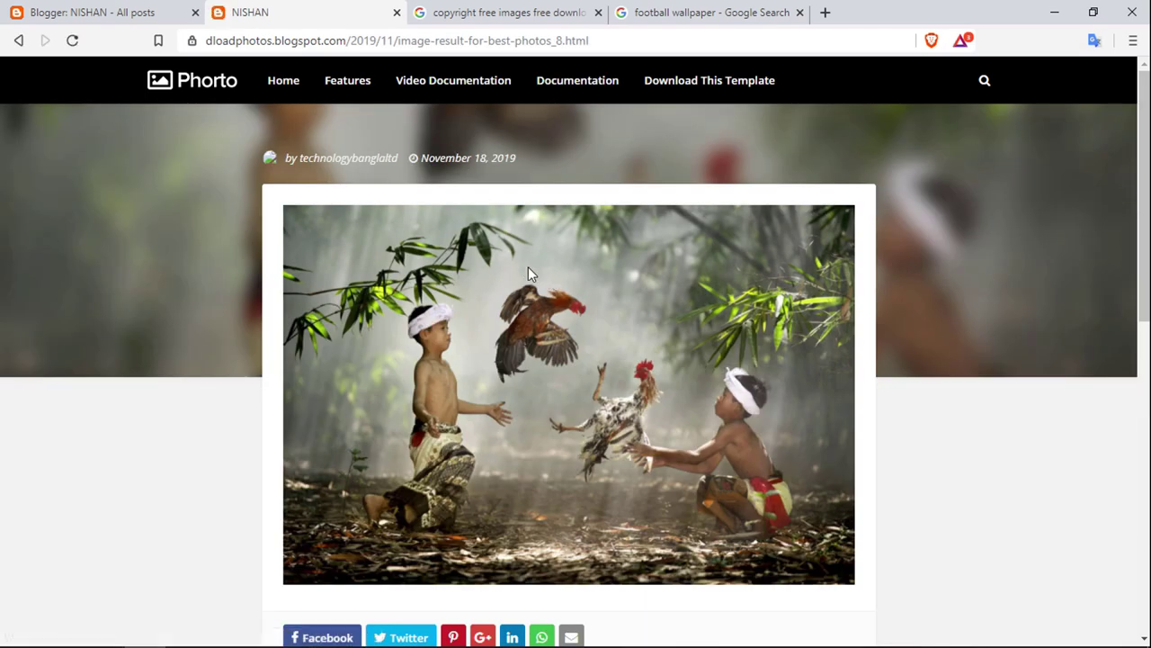
scroll(528, 266, "down", 2)
scroll(589, 419, "down", 2)
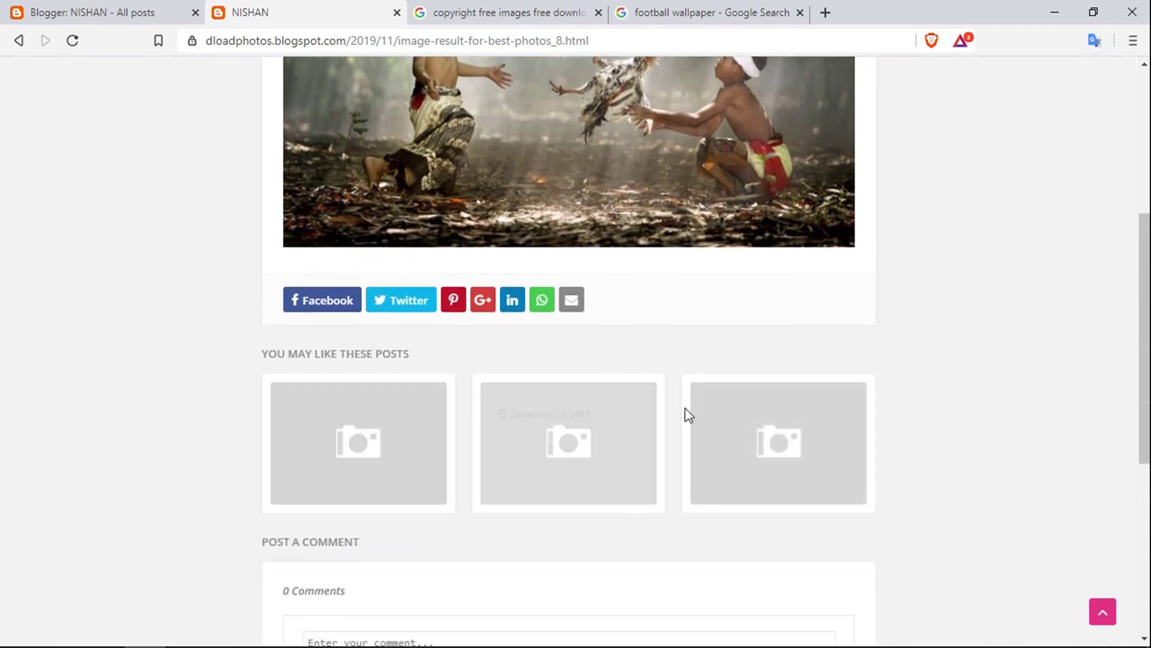
scroll(770, 442, "up", 3)
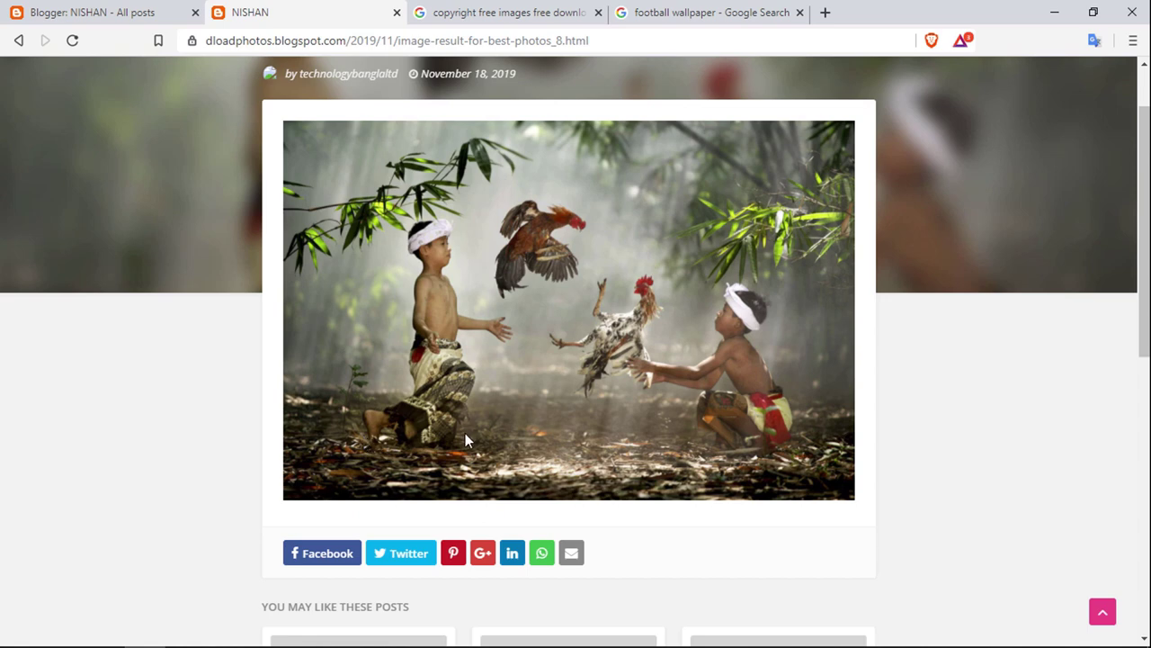
Return to the Blogger dashboard, start a new blog and give it a placeholder title made of repeated letter f's.
key("ctrl+shift+Tab")
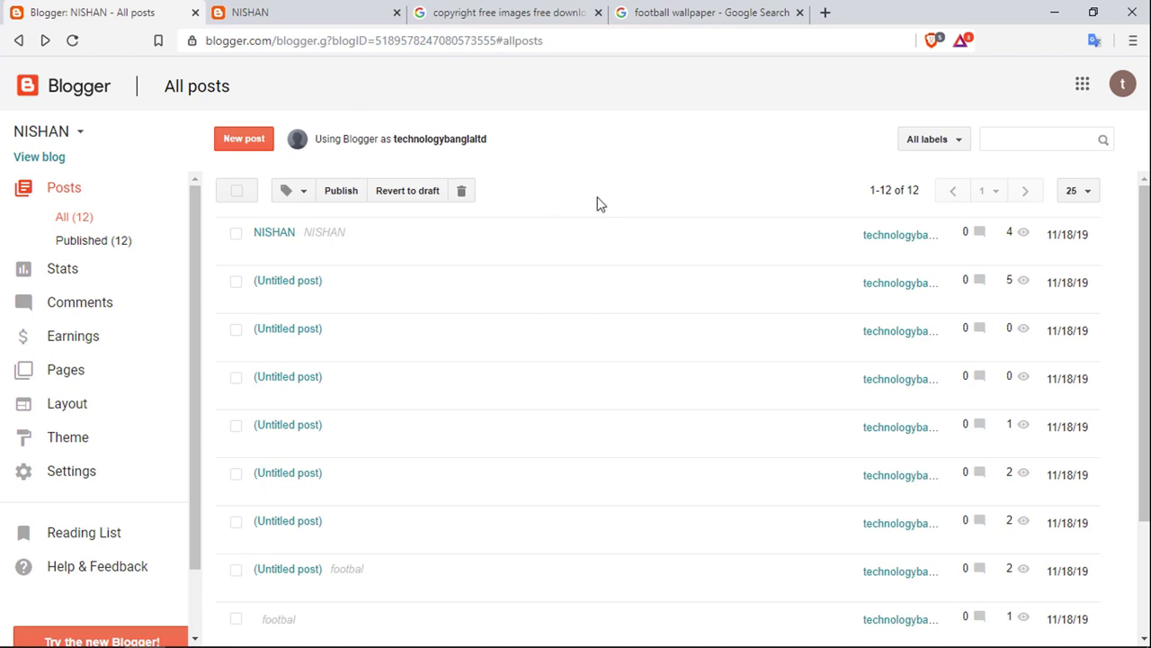
left_click(75, 137)
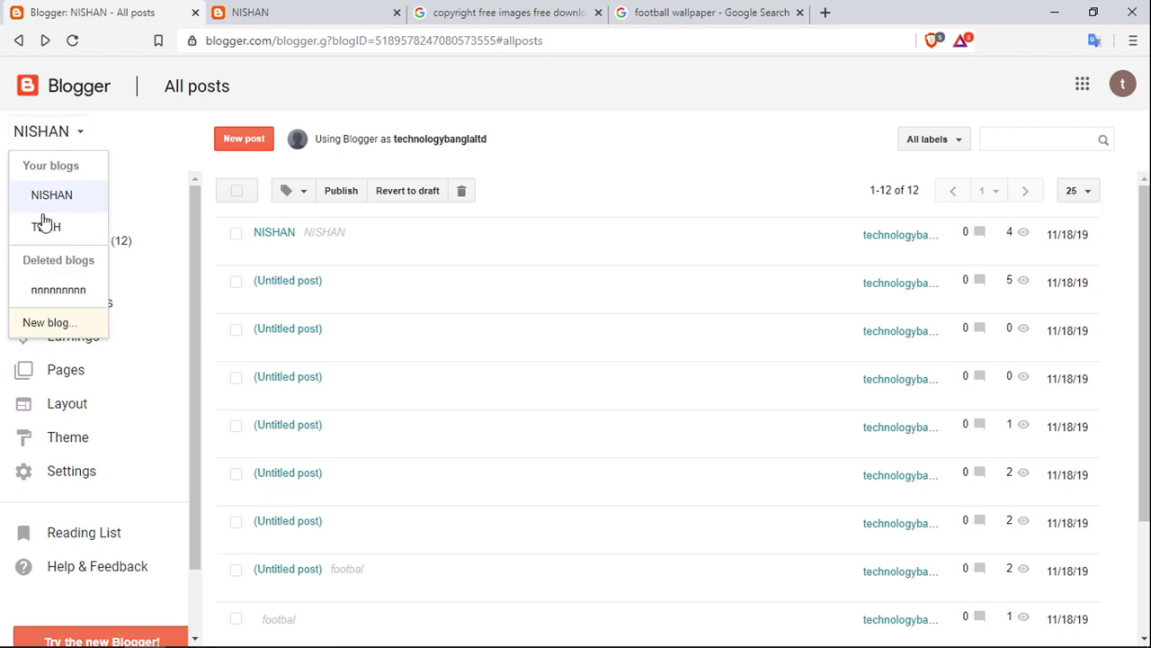
left_click(44, 324)
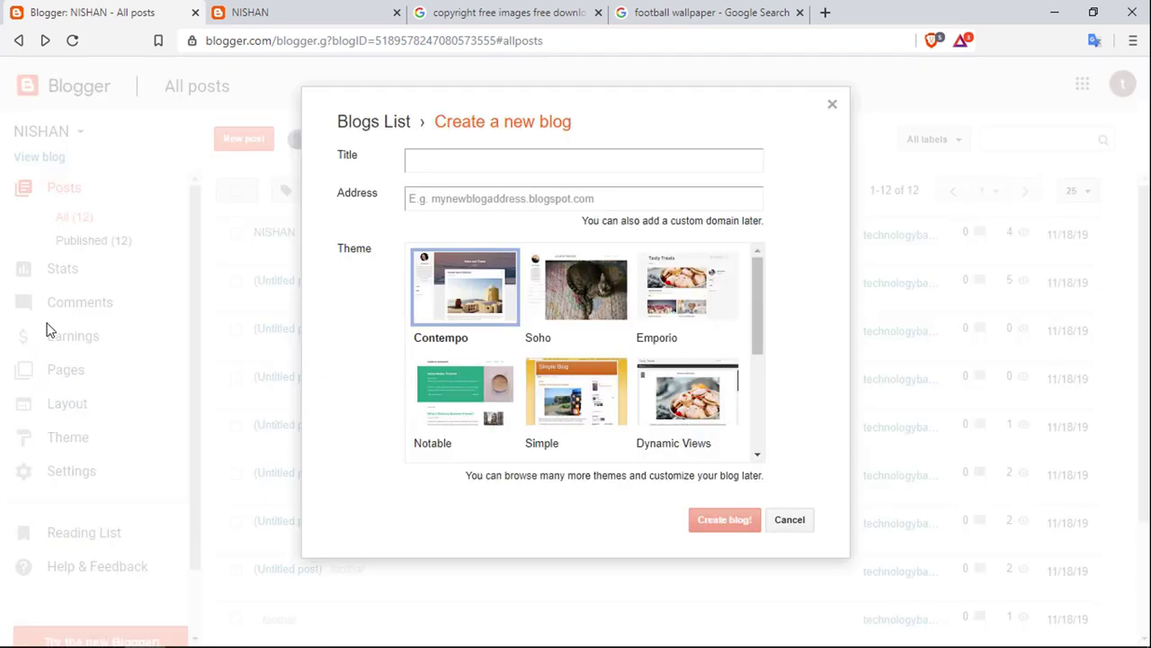
left_click(432, 162)
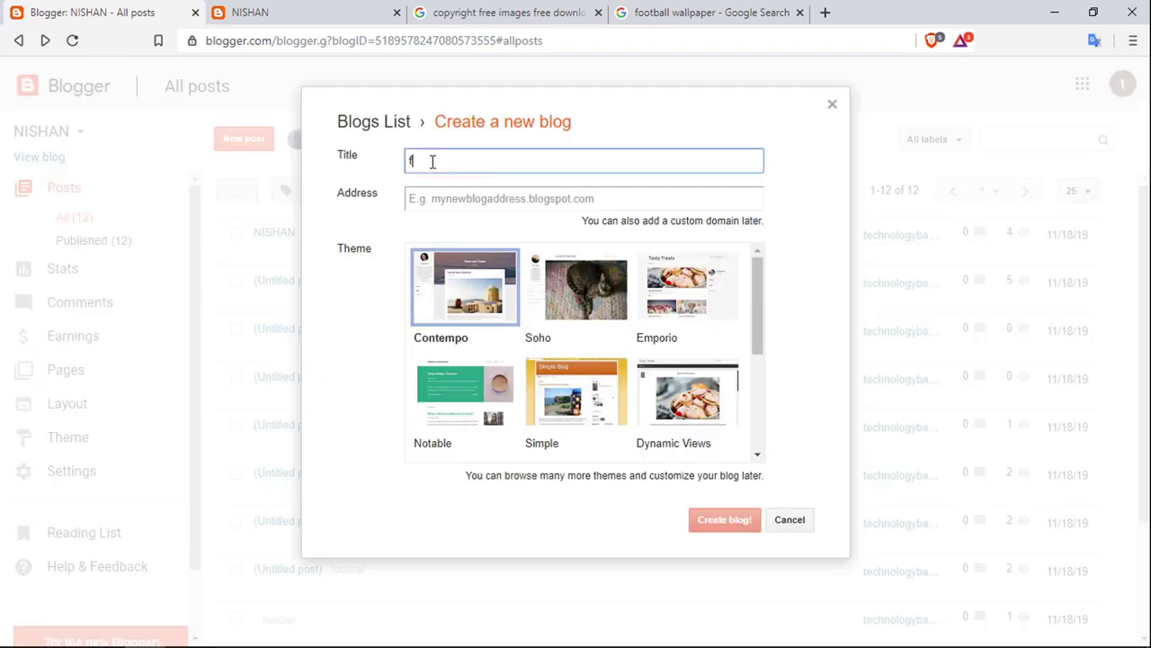
type("ffffffffffffffff")
Set the blog address to dfdfddssdsdd.blogspot.com and create the blog with the Contempo theme.
left_click(502, 199)
type("d")
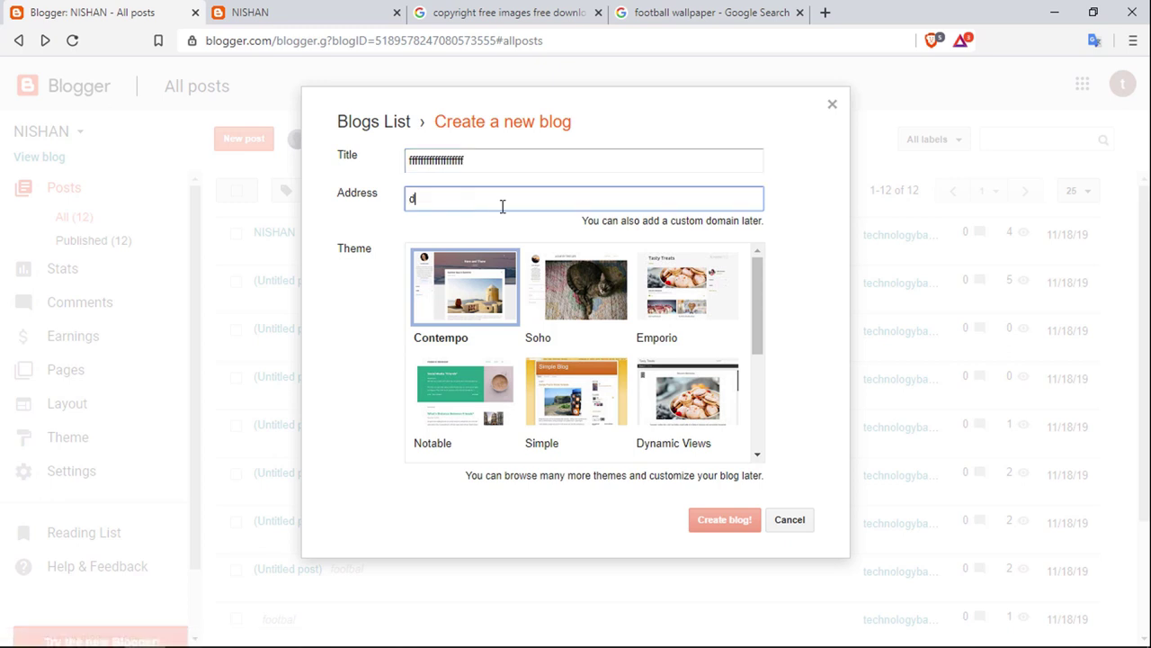
type("fdfd")
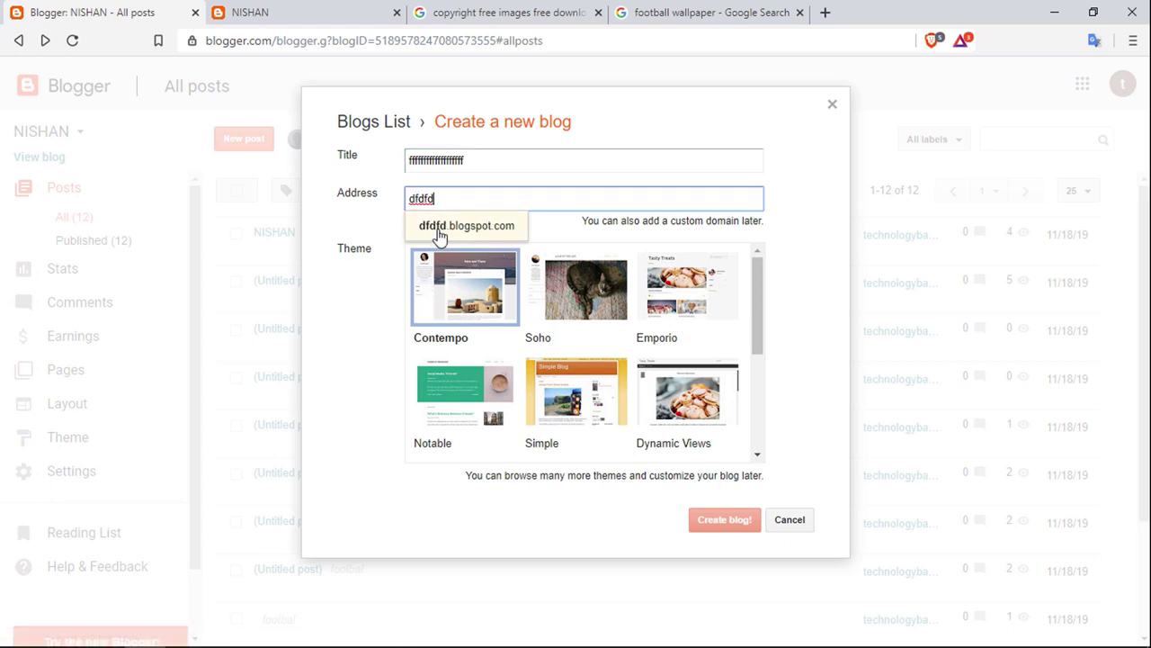
left_click(439, 227)
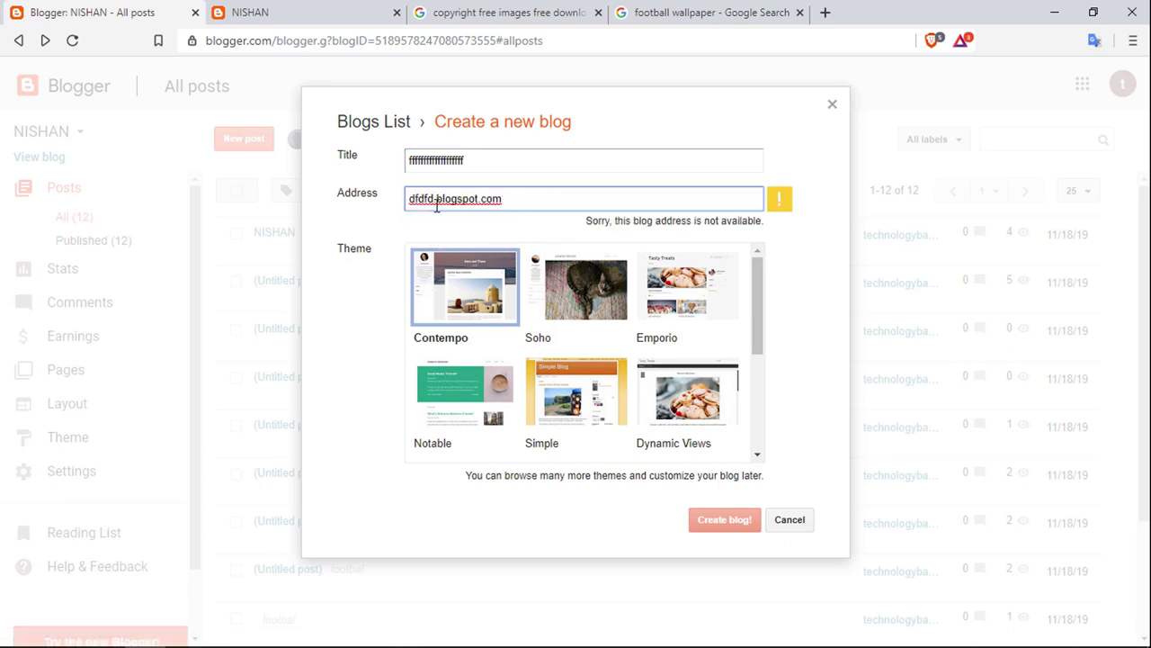
type("dsd")
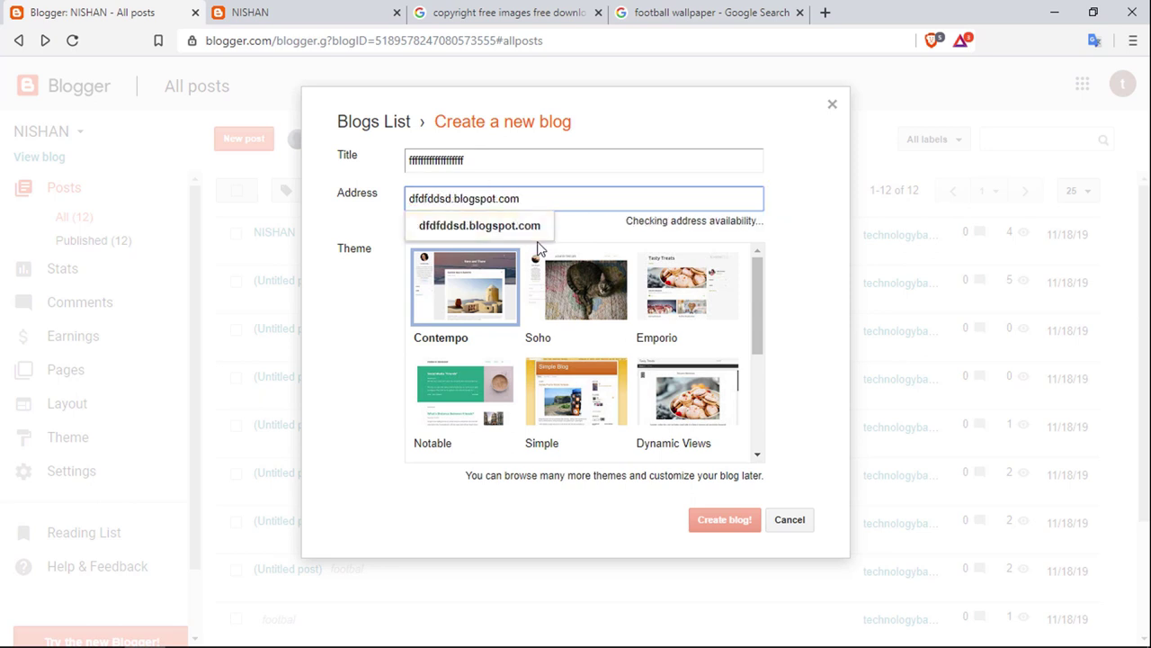
left_click(449, 200)
type("sdsd")
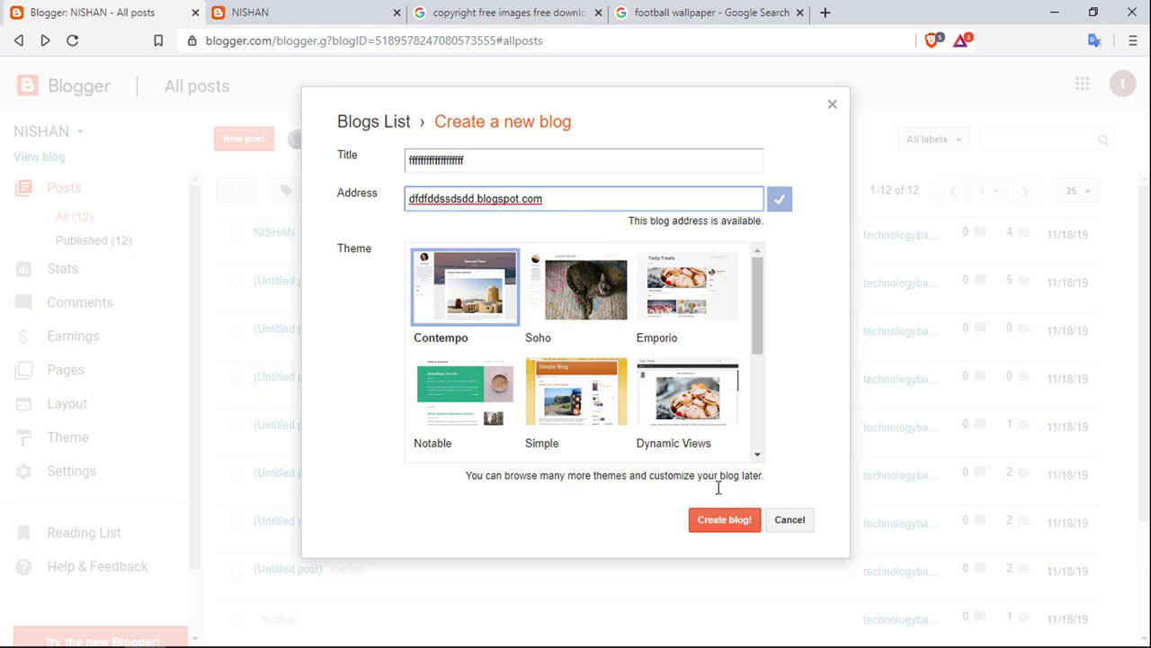
left_click(725, 529)
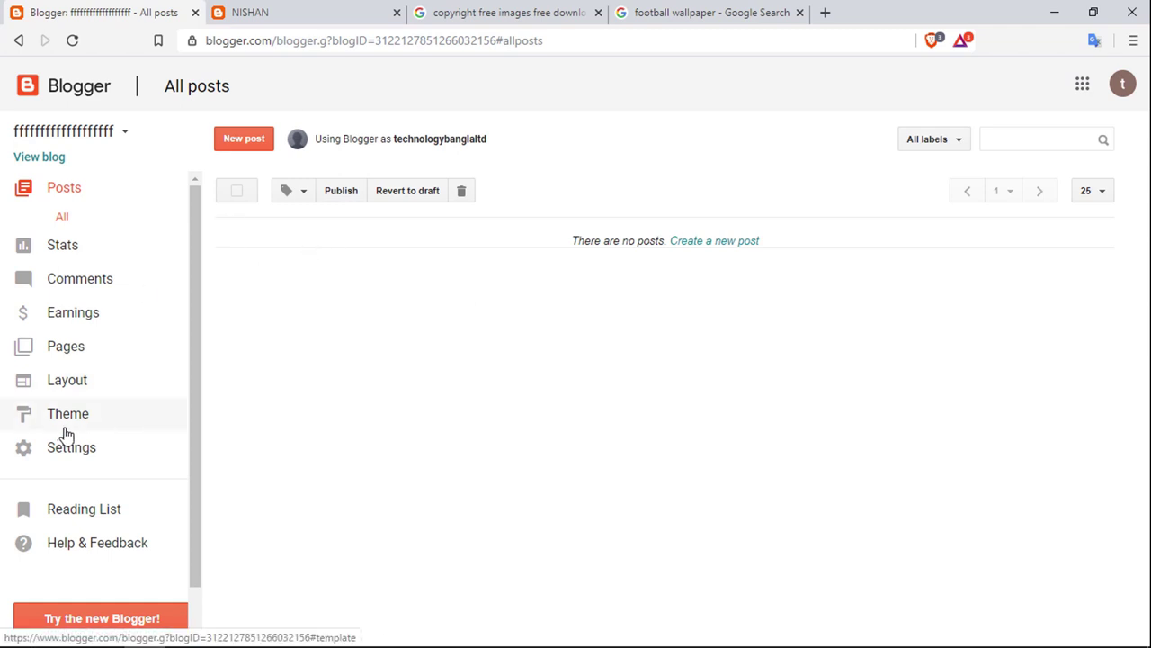
Examine the photo grid on the home page of the existing dloadphotos.blogspot.com blog.
left_click(266, 11)
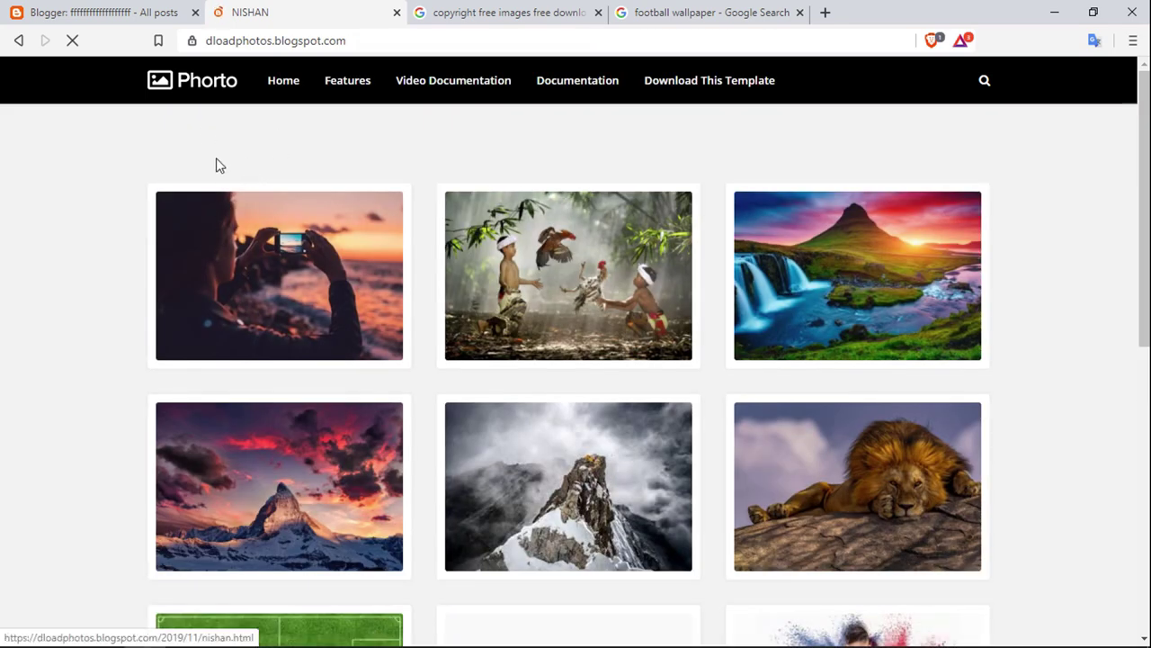
scroll(905, 355, "down", 6)
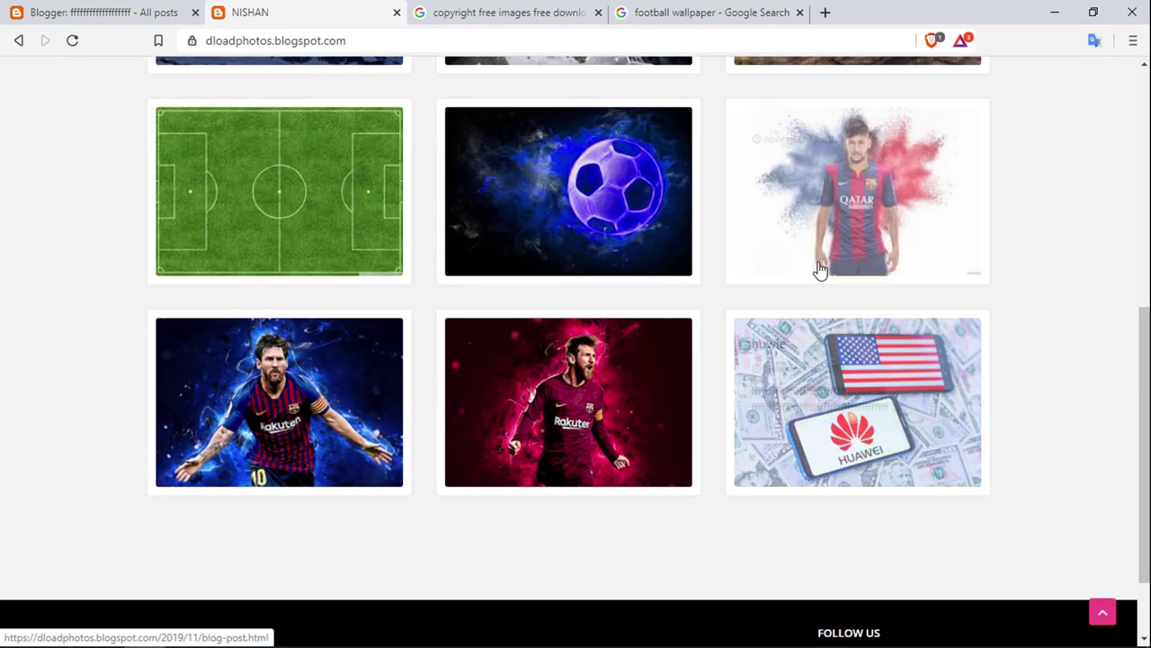
scroll(1044, 298, "up", 6)
left_click(116, 9)
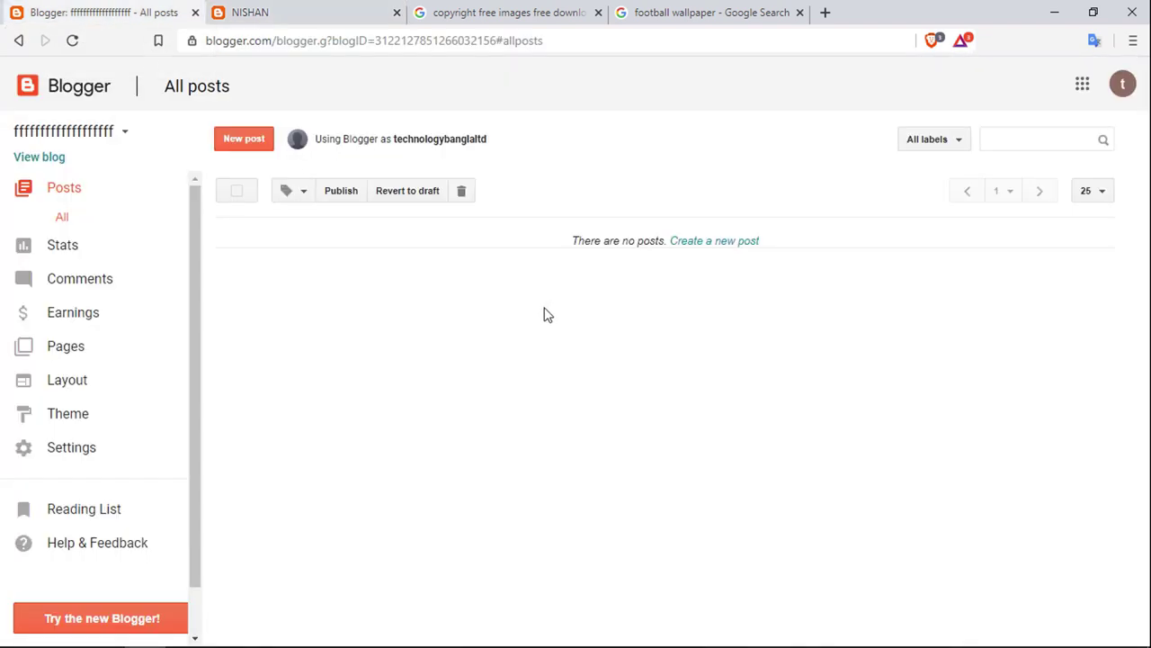
left_click(298, 8)
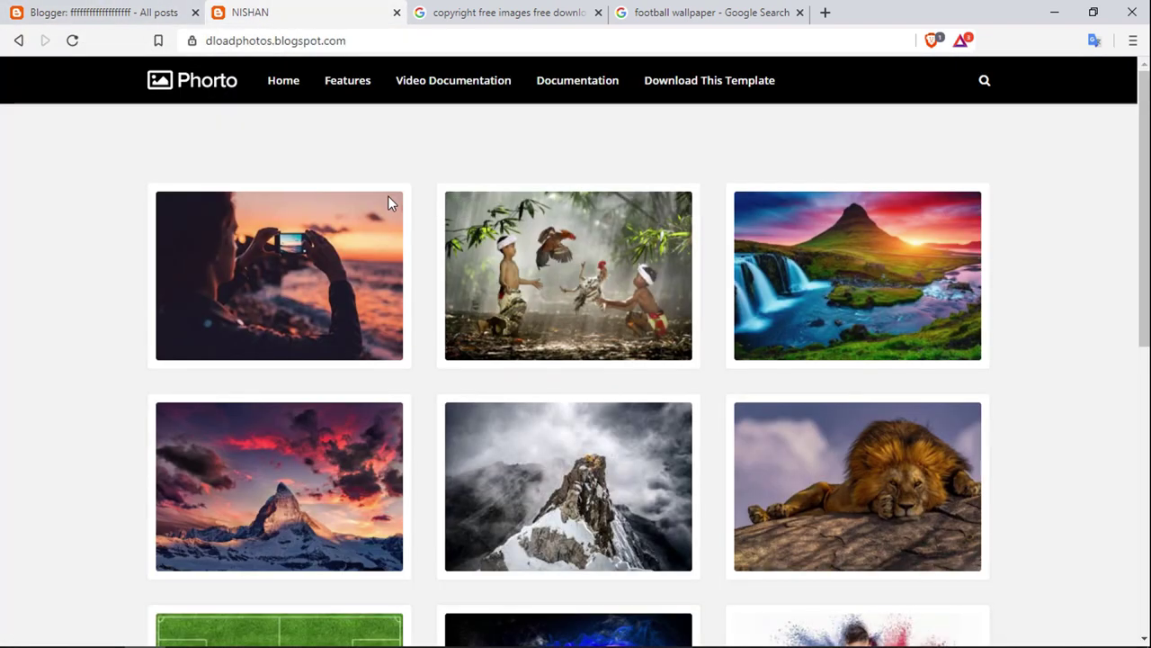
scroll(617, 442, "down", 1)
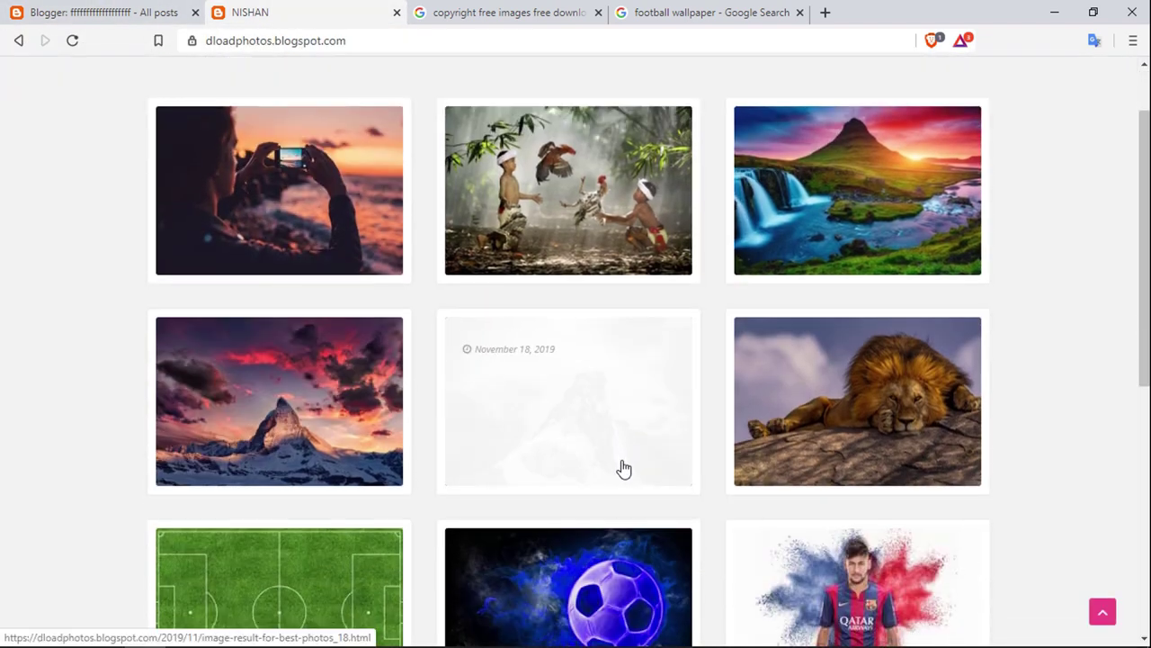
scroll(625, 465, "down", 2)
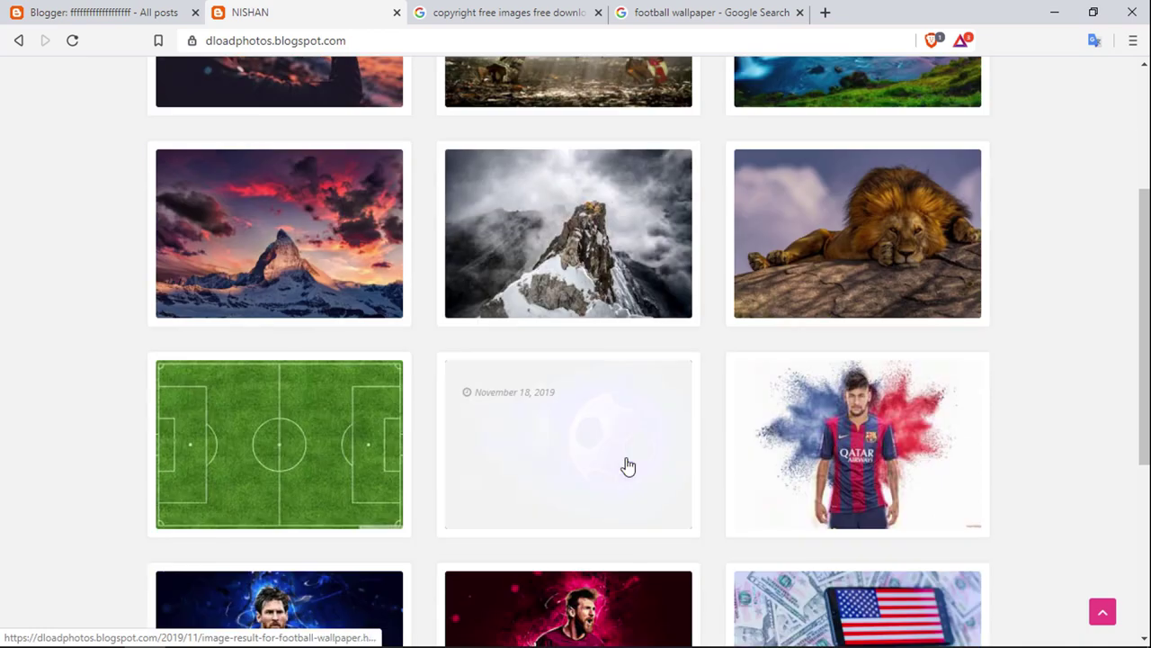
left_click(148, 13)
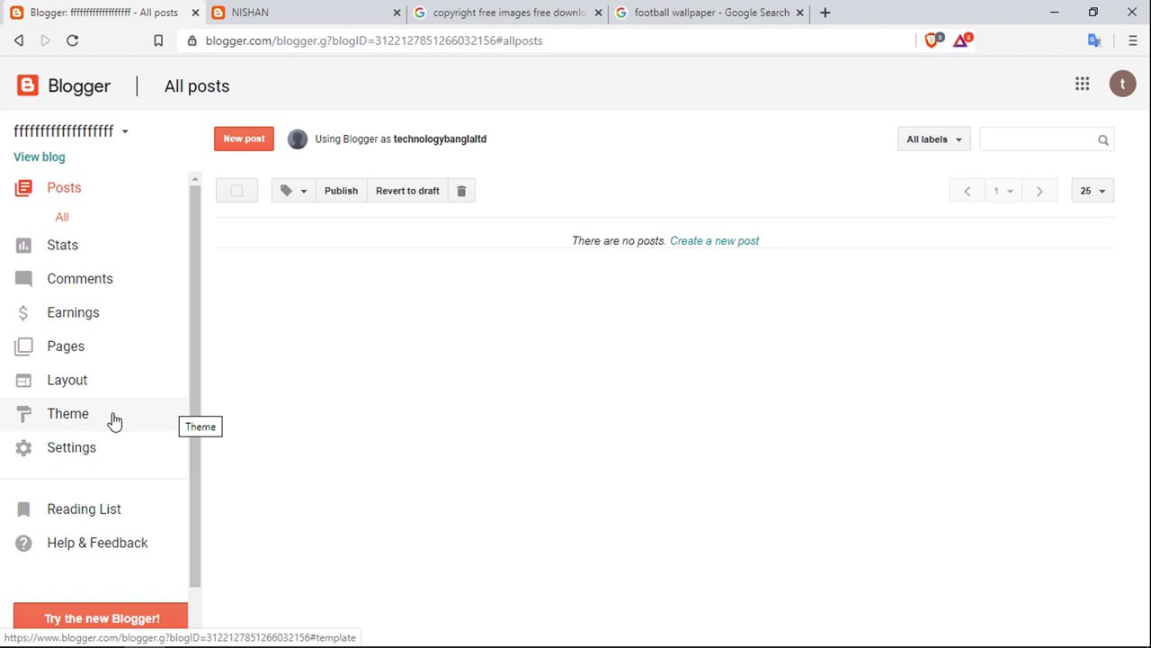
left_click(56, 426)
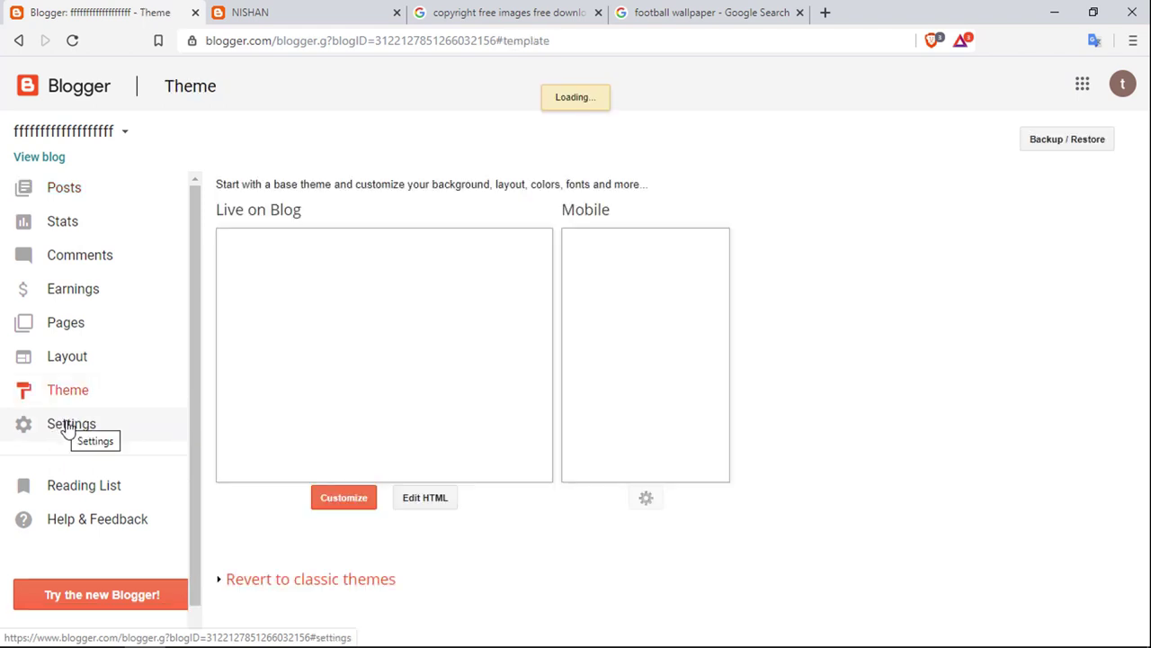
left_click(1063, 144)
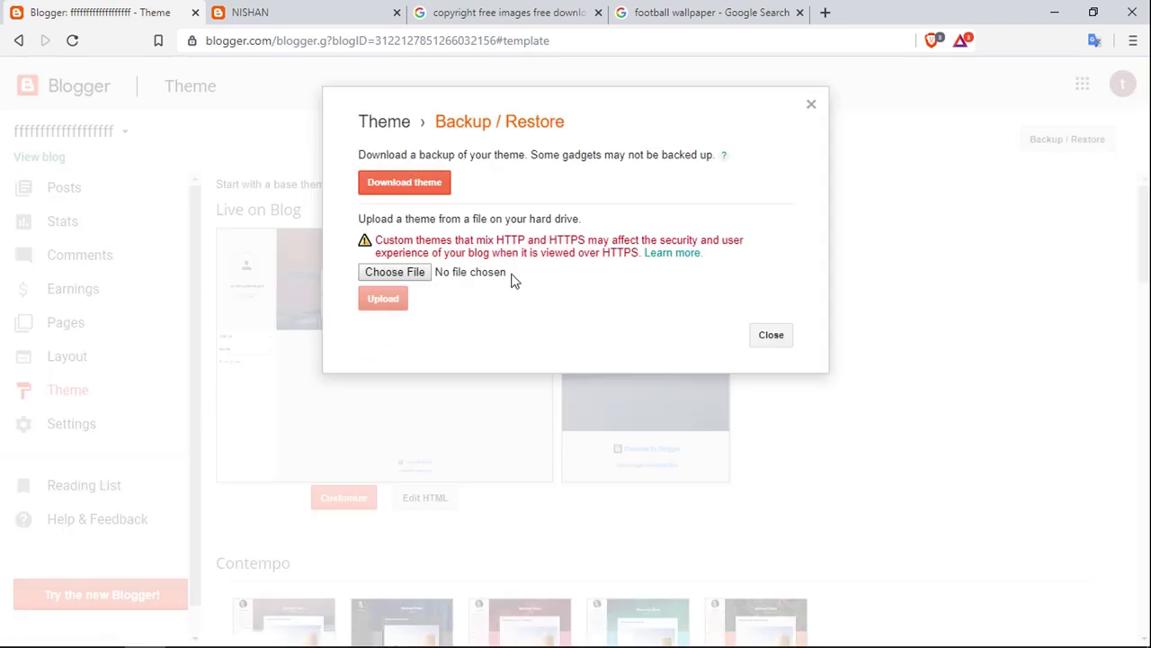
left_click(419, 275)
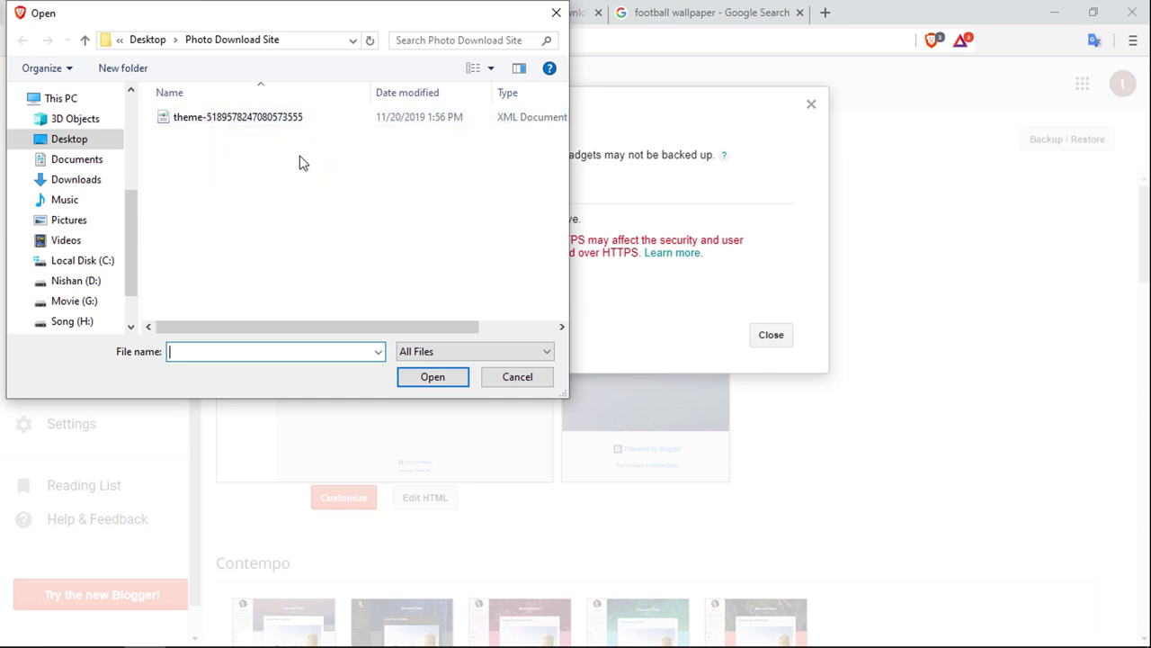
left_click(273, 119)
left_click(434, 377)
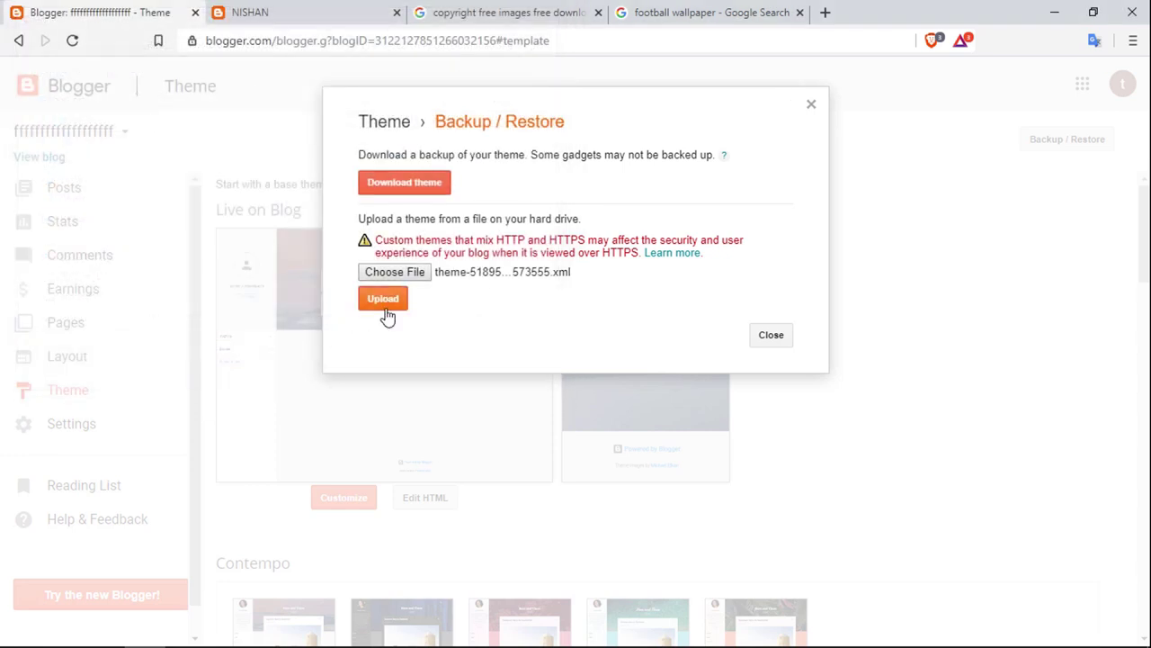
left_click(384, 304)
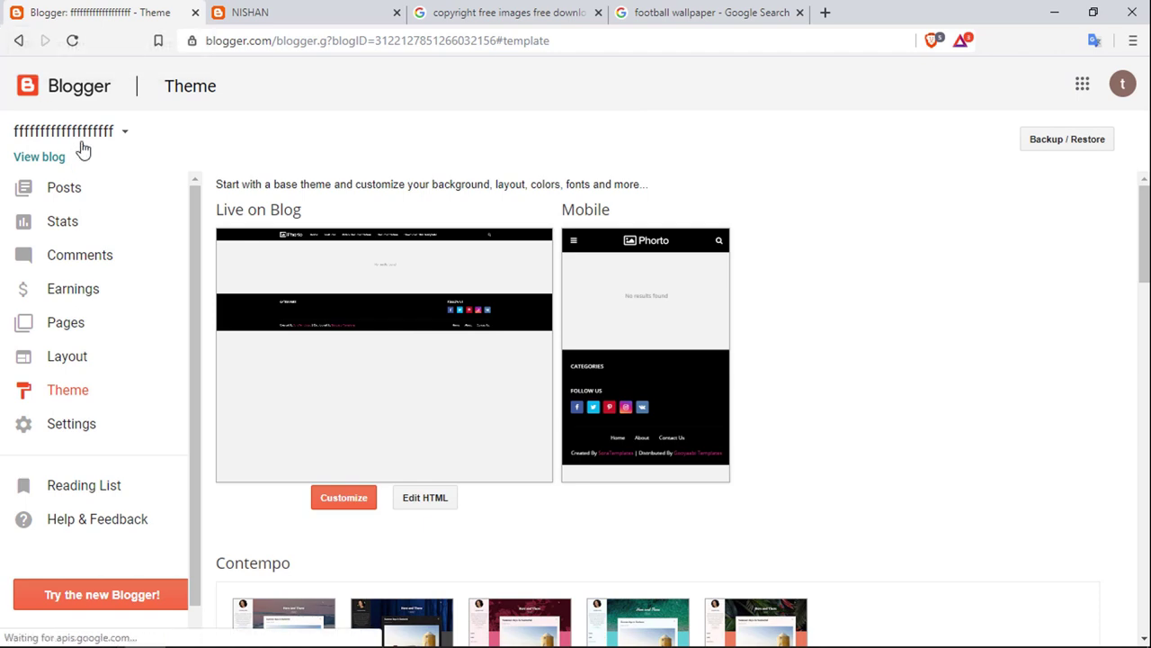
View the new blog and compare its home page with the photo grid on dloadphotos.blogspot.com.
left_click(52, 159)
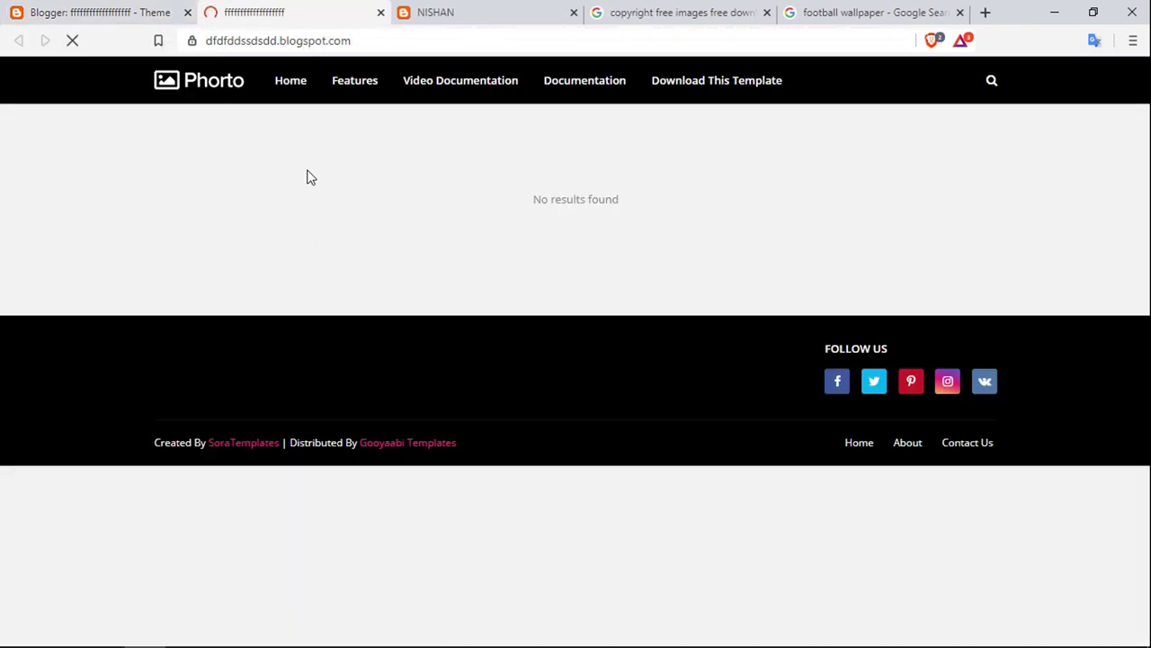
left_click(466, 11)
scroll(548, 276, "up", 3)
scroll(731, 425, "down", 3)
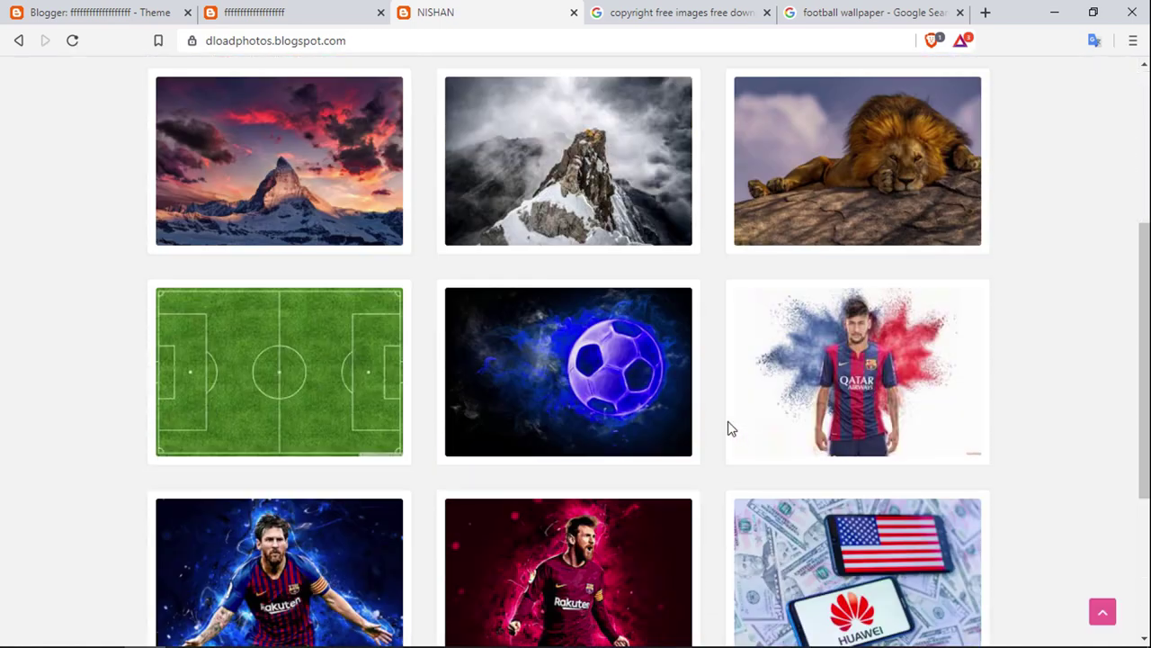
scroll(727, 426, "up", 3)
left_click(324, 12)
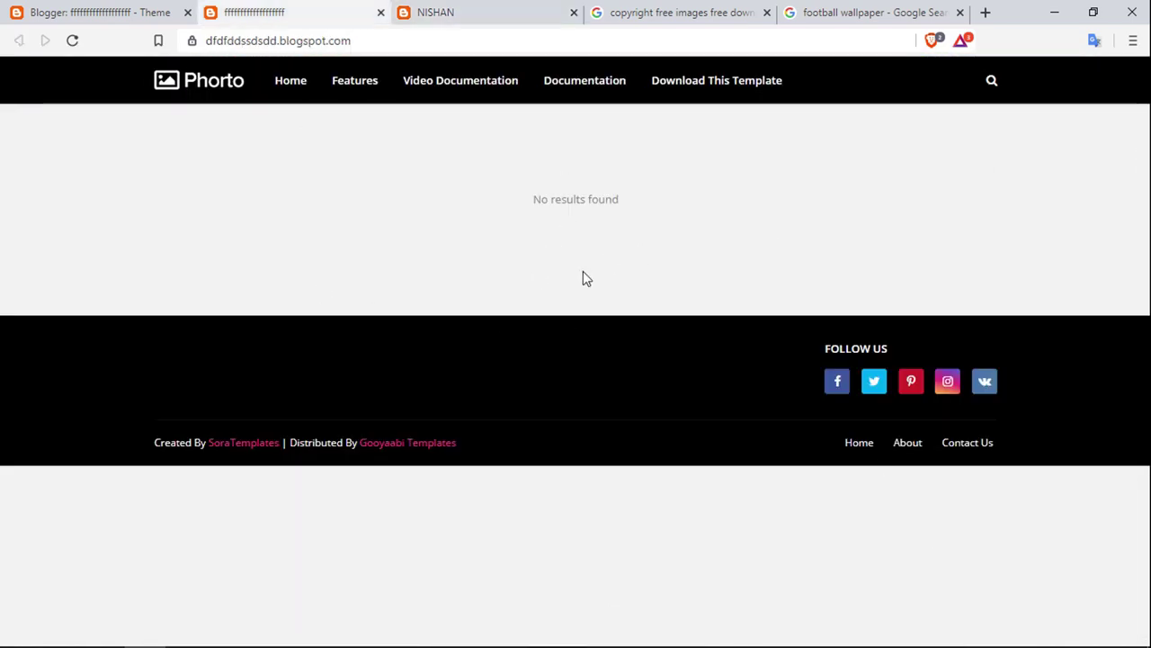
left_click(501, 9)
scroll(688, 324, "down", 2)
scroll(689, 324, "up", 1)
scroll(566, 270, "down", 5)
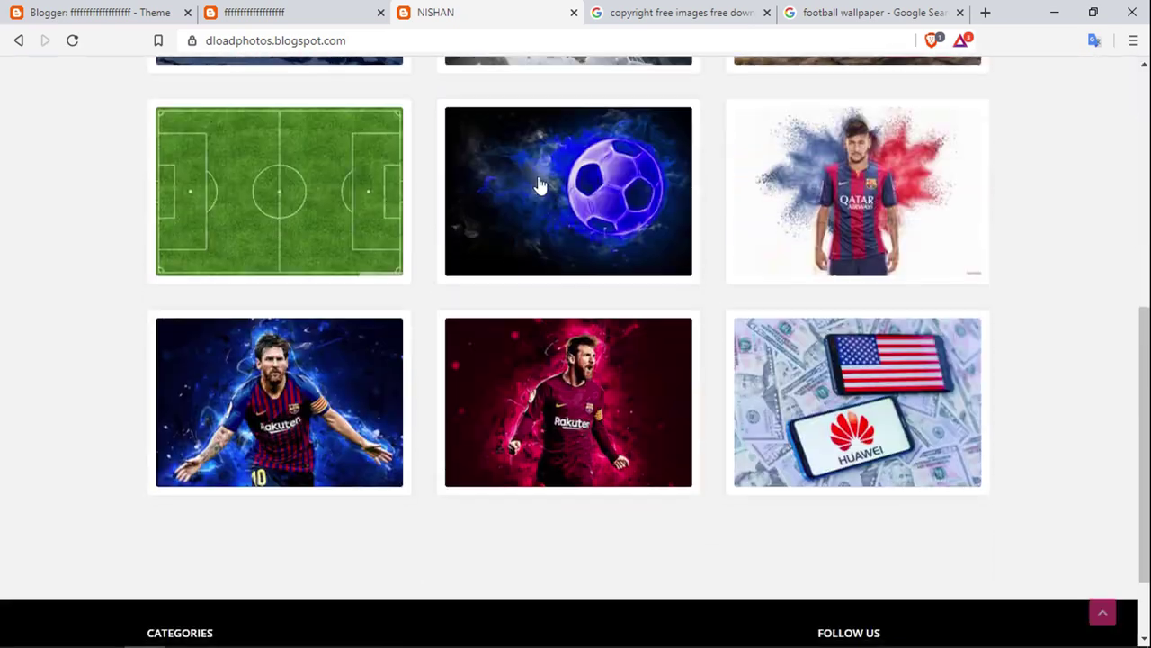
scroll(531, 404, "up", 5)
left_click(244, 11)
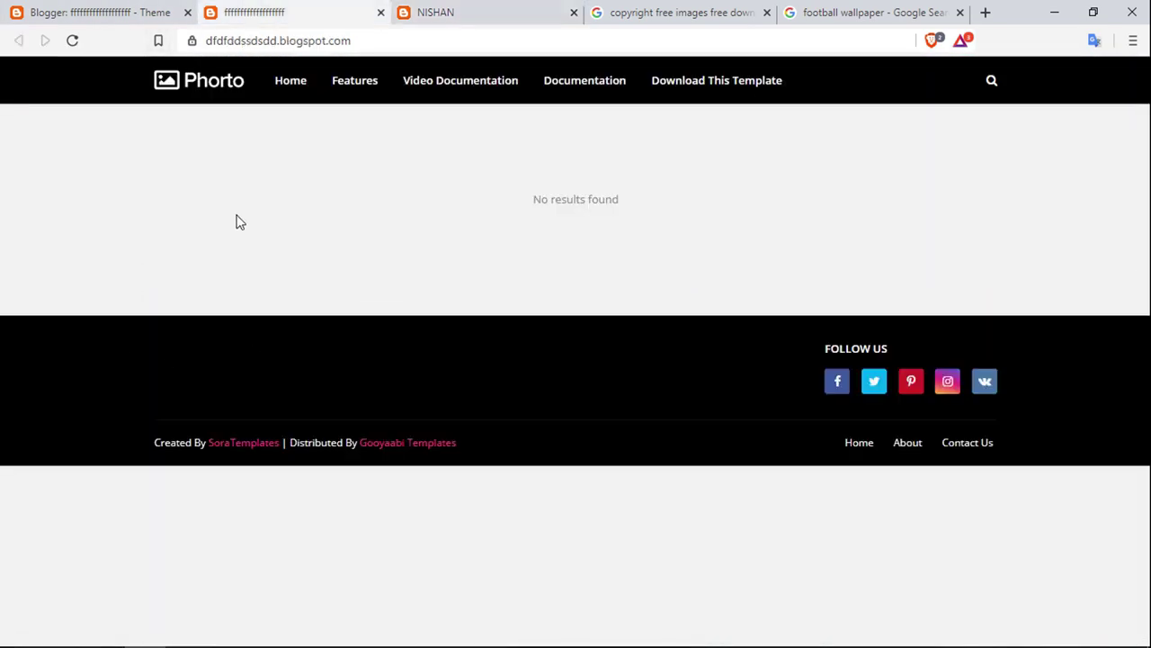
Open the new blog's Layout page and examine its gadget sections against the live blog page.
left_click(105, 11)
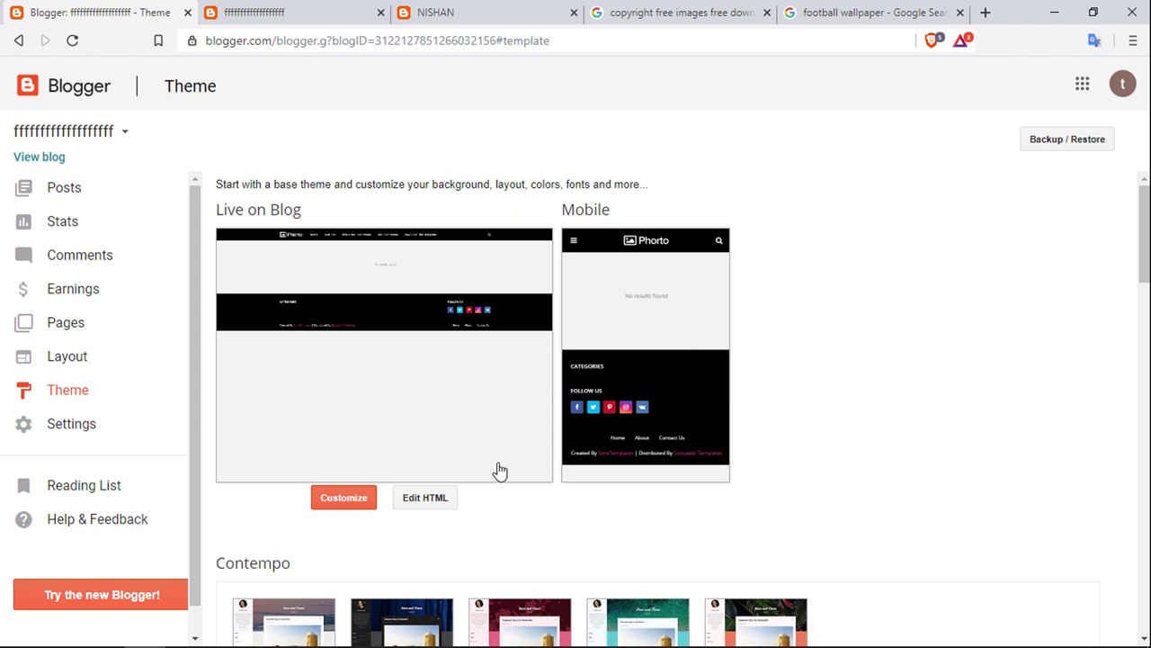
left_click(75, 369)
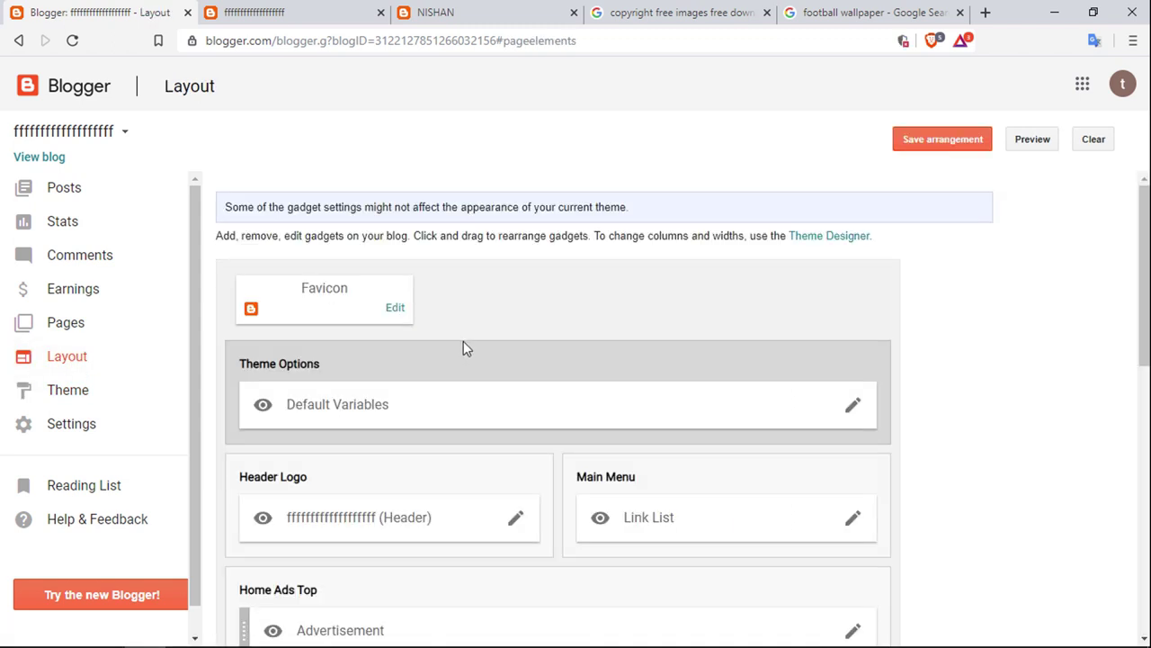
scroll(674, 390, "down", 6)
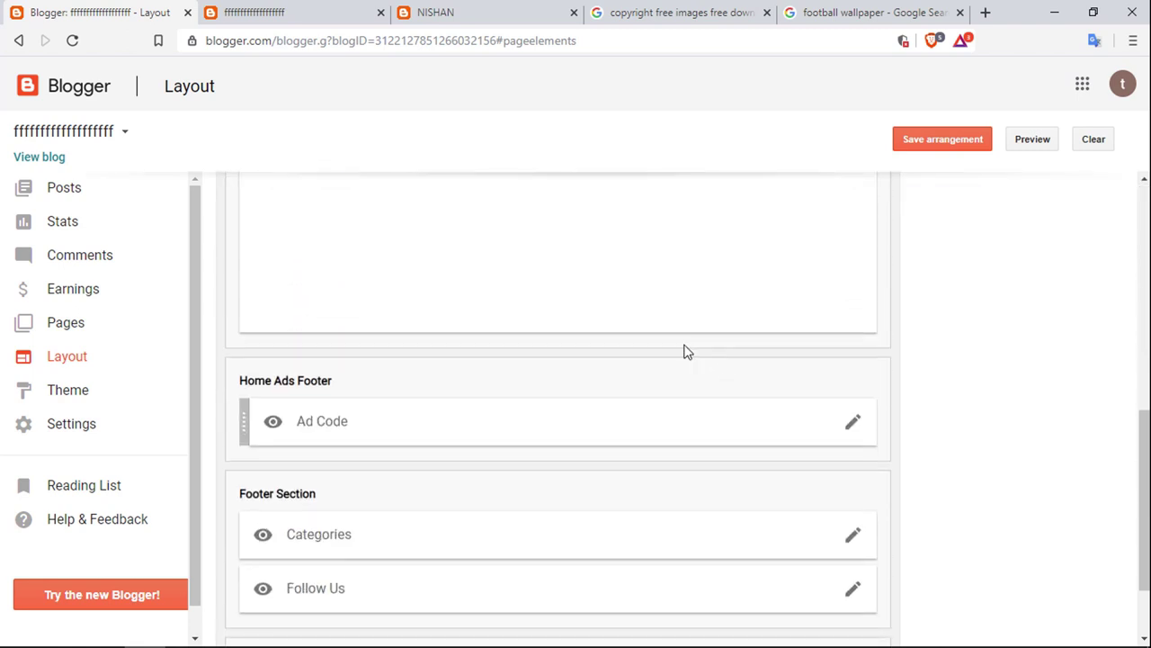
scroll(630, 364, "down", 1)
scroll(598, 382, "up", 7)
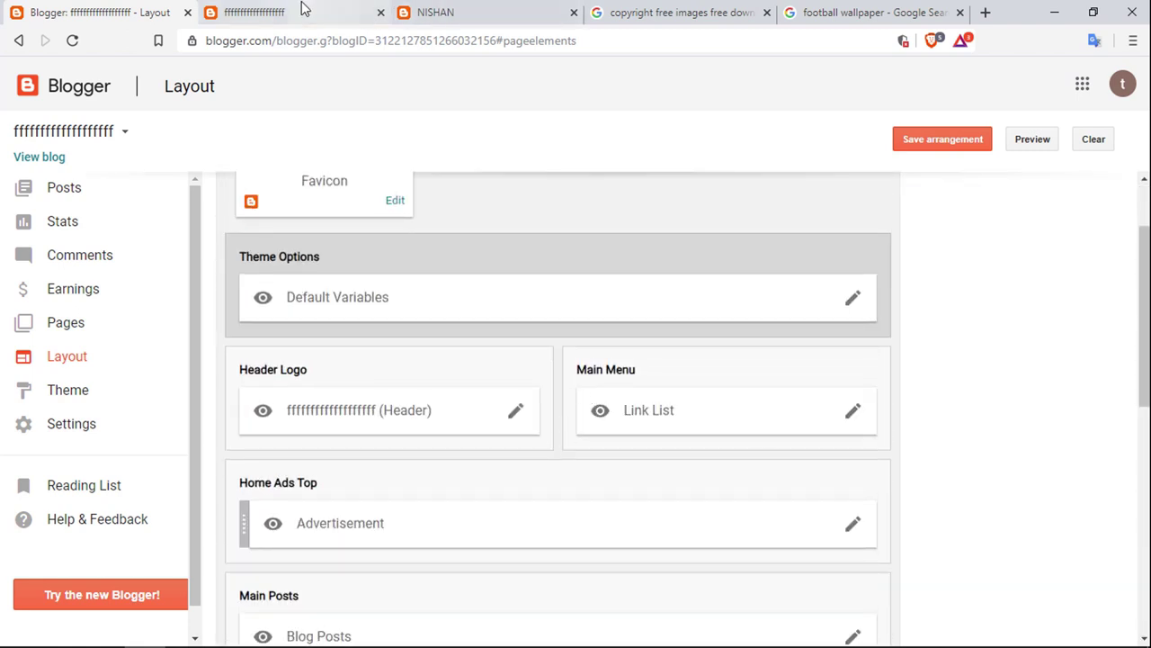
left_click(303, 9)
left_click(175, 11)
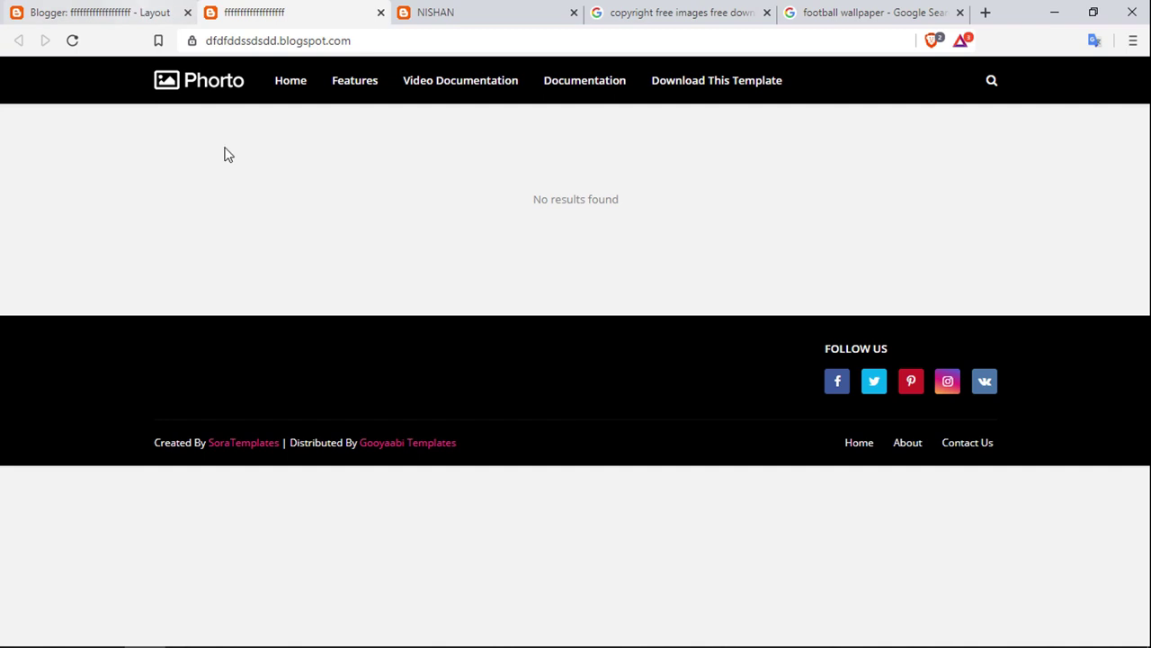
scroll(449, 347, "down", 1)
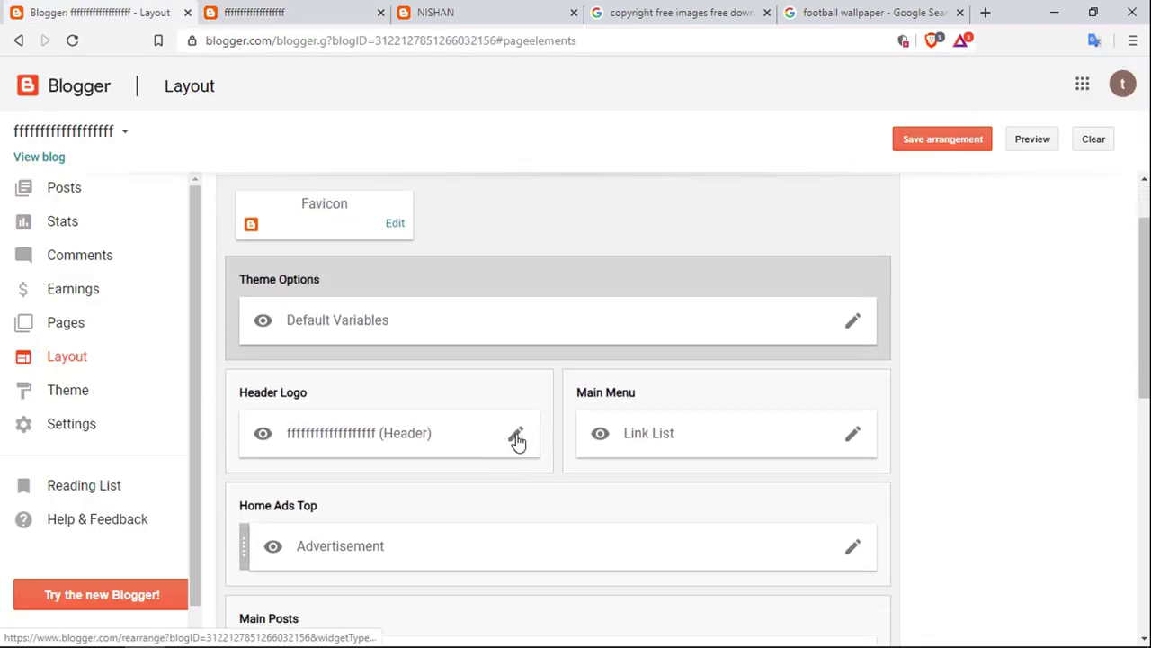
Open and close the Header Logo gadget's settings, and examine the menu links on the new blog's live page.
left_click(515, 438)
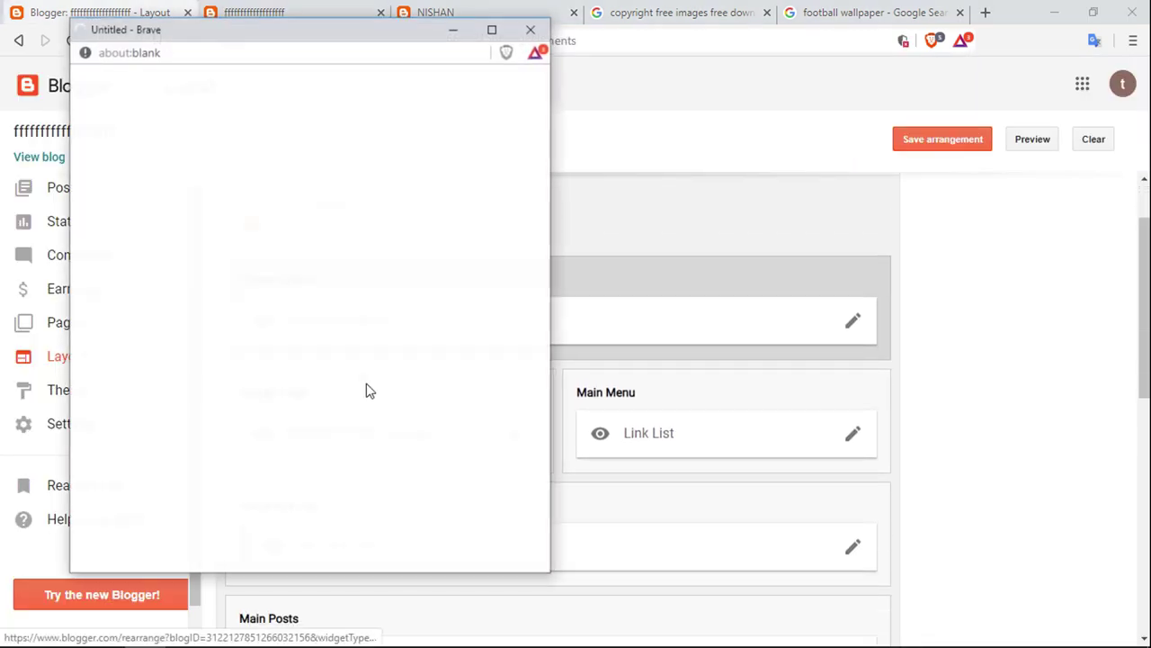
left_click(540, 34)
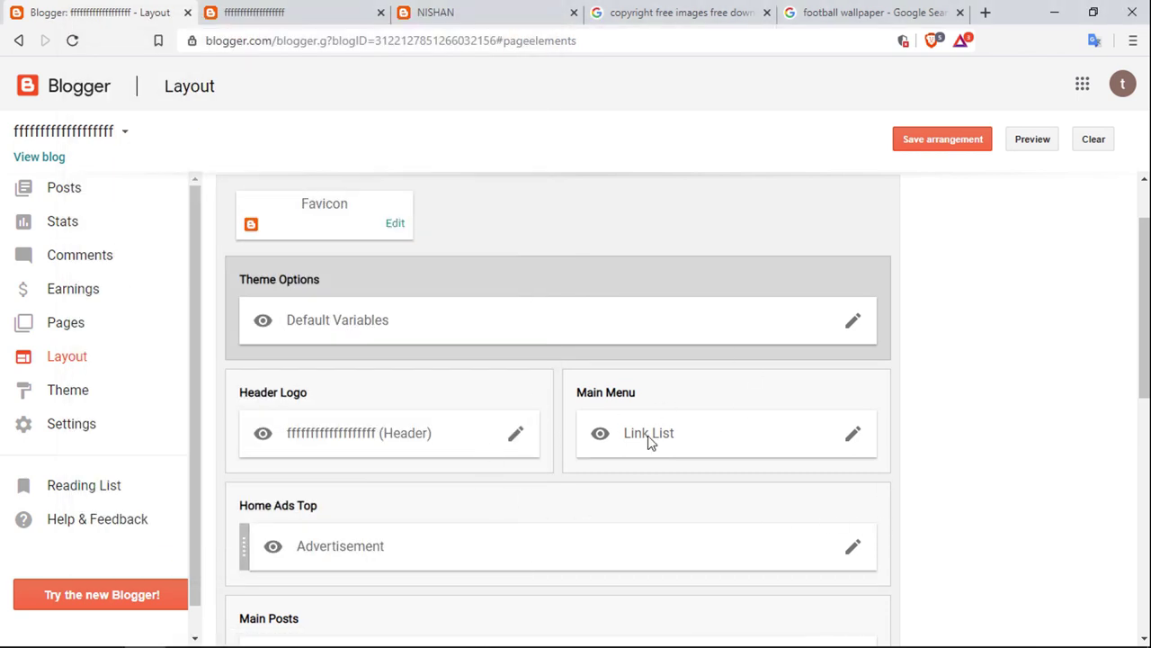
left_click(274, 11)
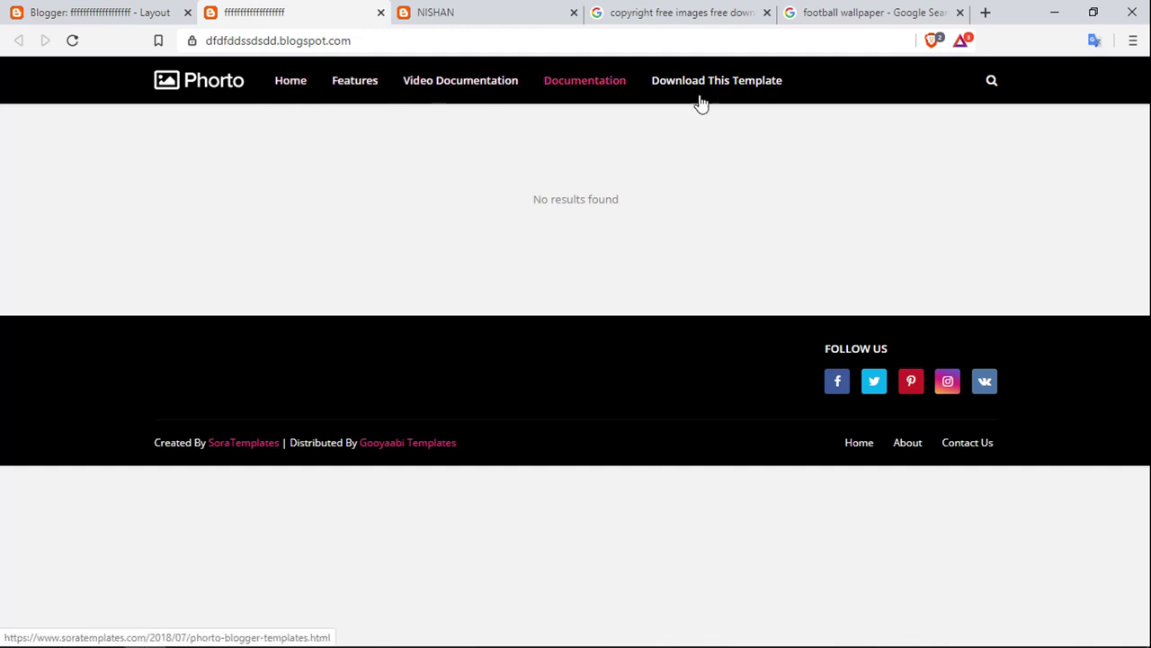
left_click(130, 10)
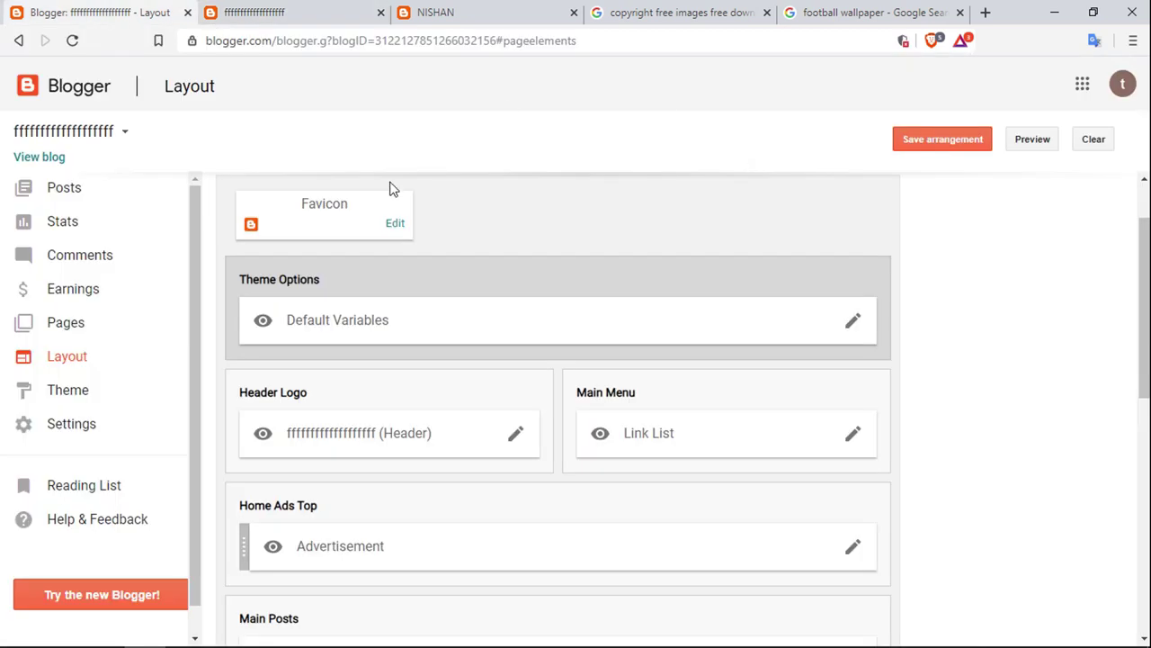
Open the Main Menu link list for editing, review its links and save the gadget.
mouse_move(609, 441)
left_click(853, 432)
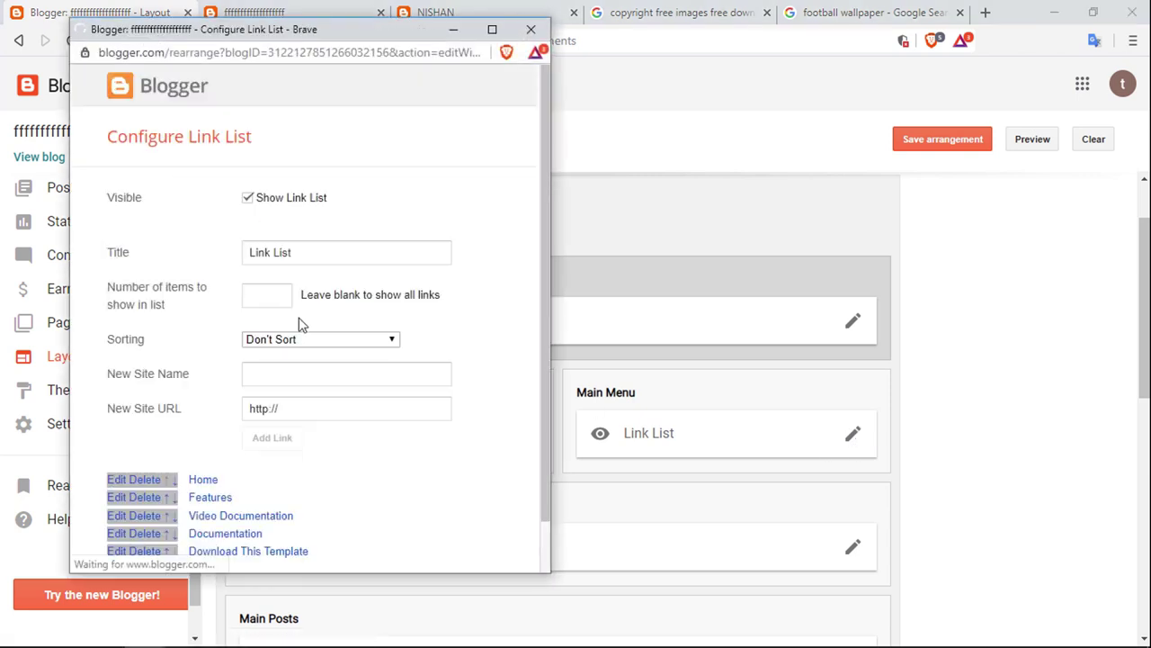
scroll(216, 442, "down", 1)
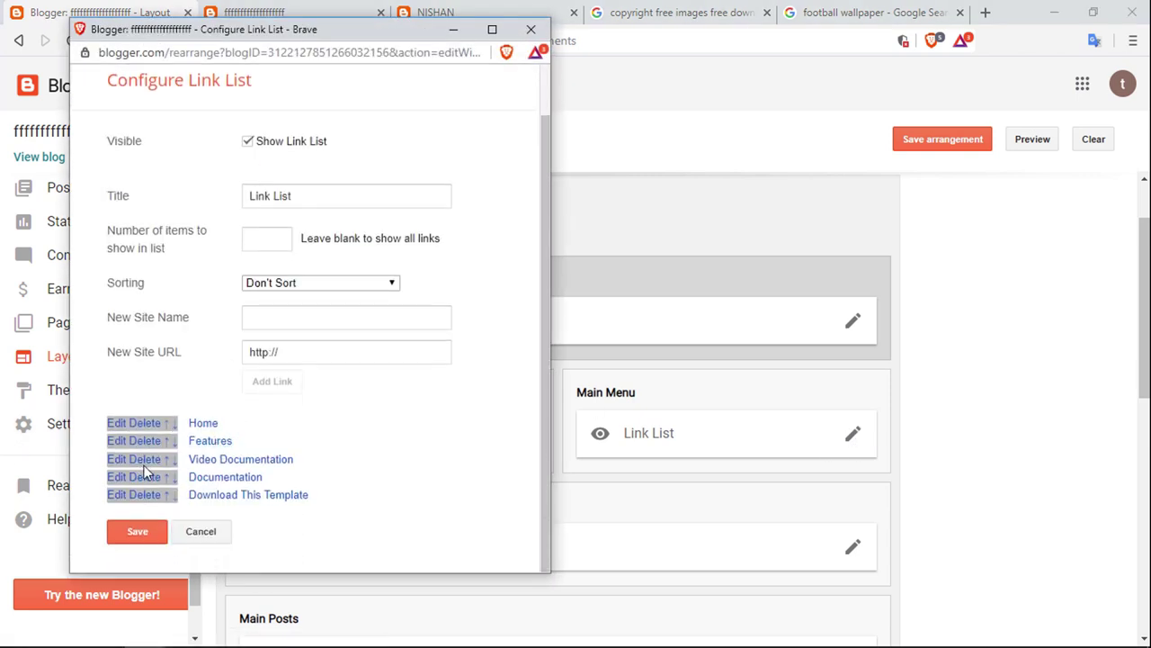
left_click(144, 532)
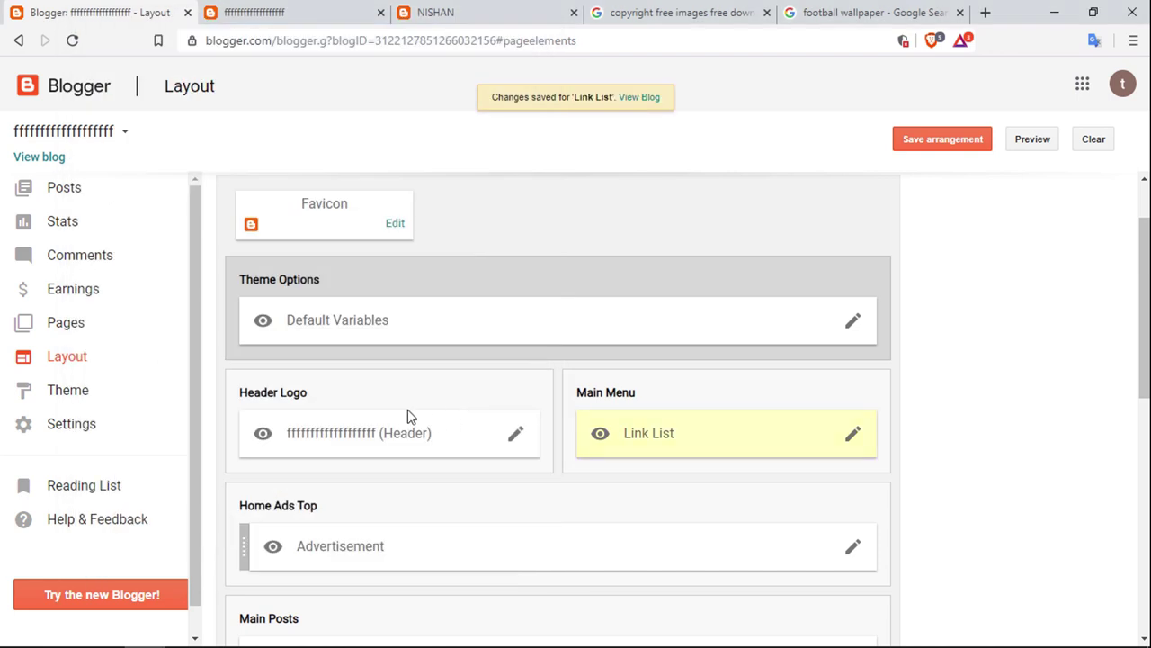
Set the number of posts on the main page to 18 in the Main Posts section's Blog Posts gadget.
scroll(635, 360, "down", 3)
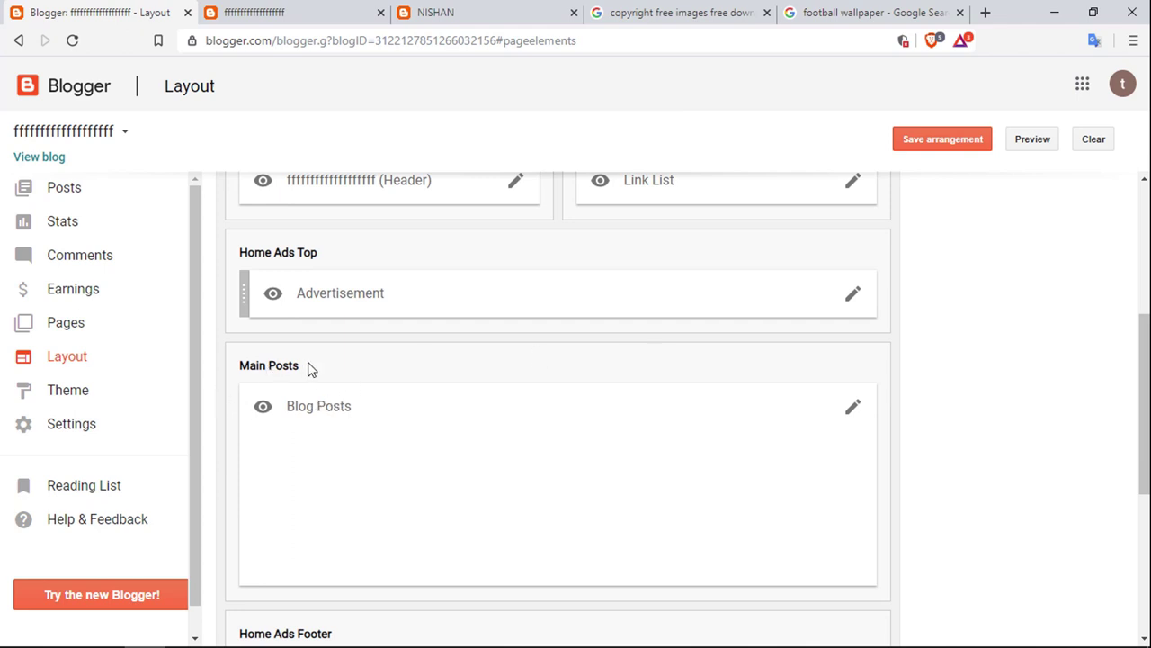
left_click(845, 415)
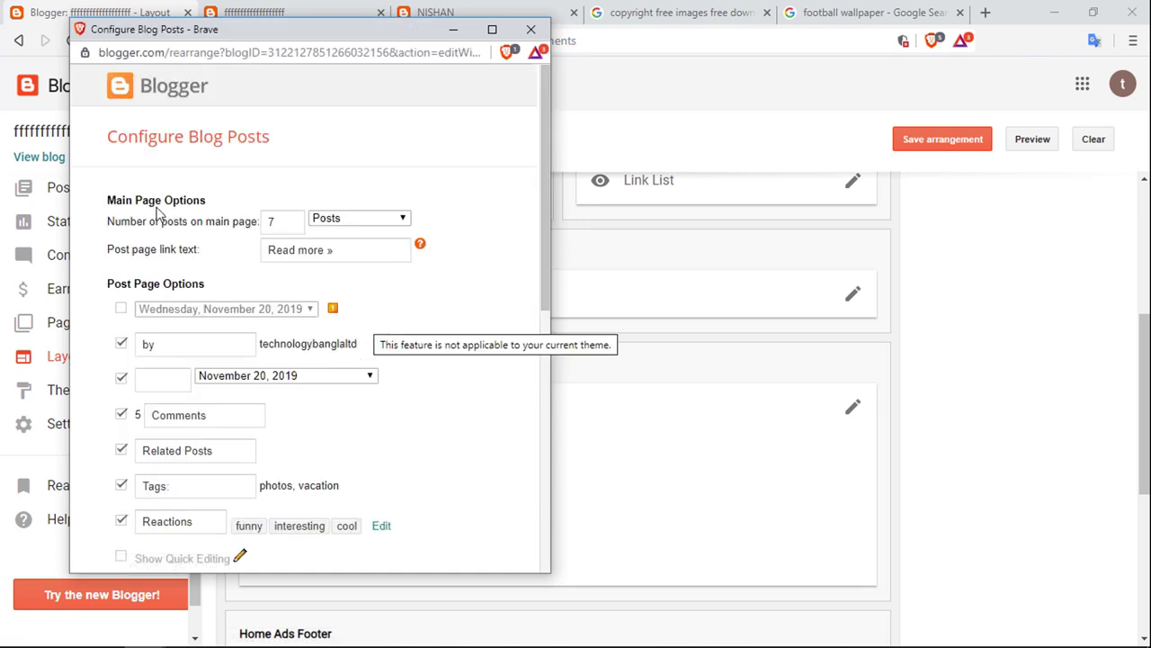
left_click_drag(275, 219, 244, 221)
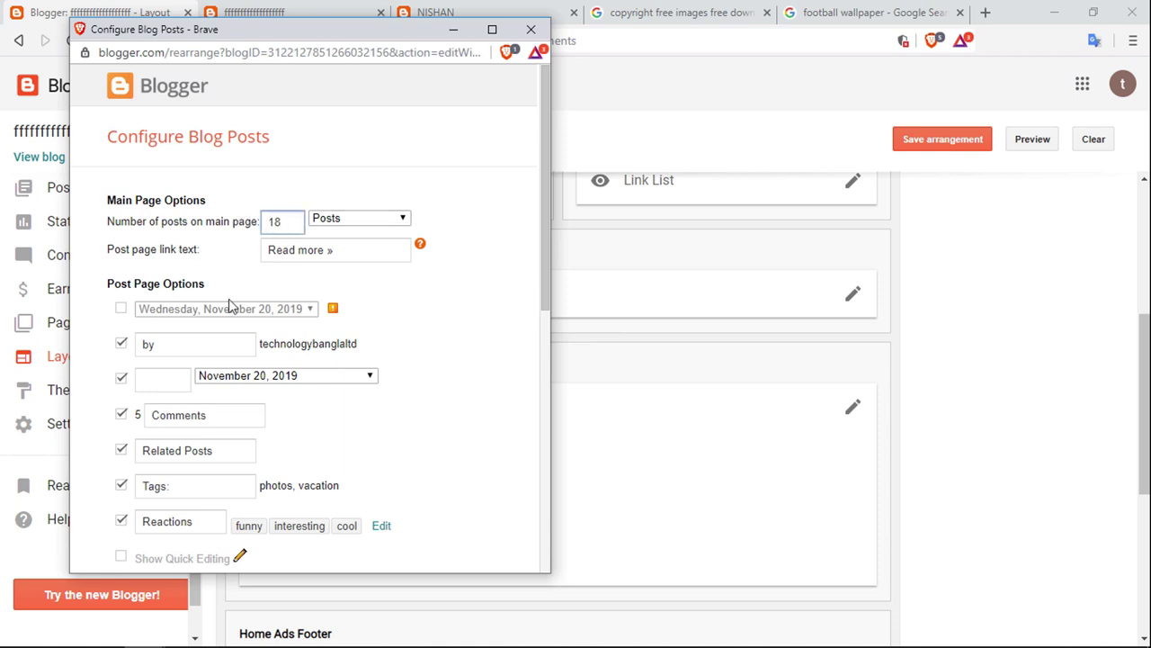
scroll(229, 476, "down", 4)
Examine the photo grid on dloadphotos.blogspot.com and return to the open Blog Posts configuration.
left_click(505, 7)
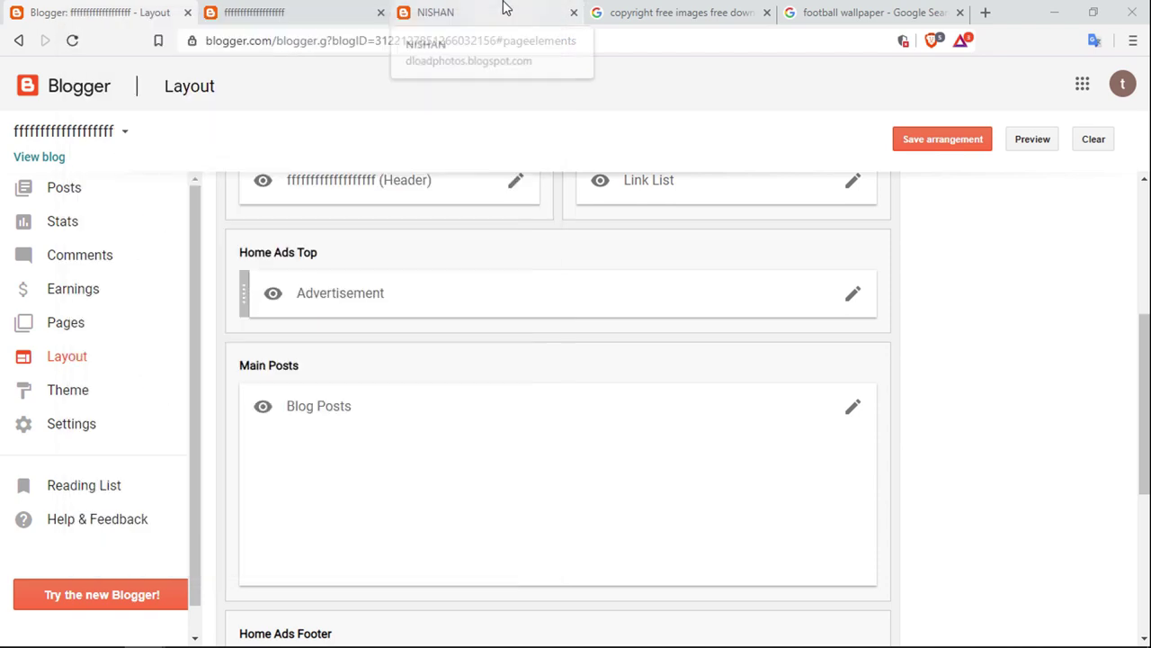
left_click(506, 8)
scroll(825, 308, "up", 1)
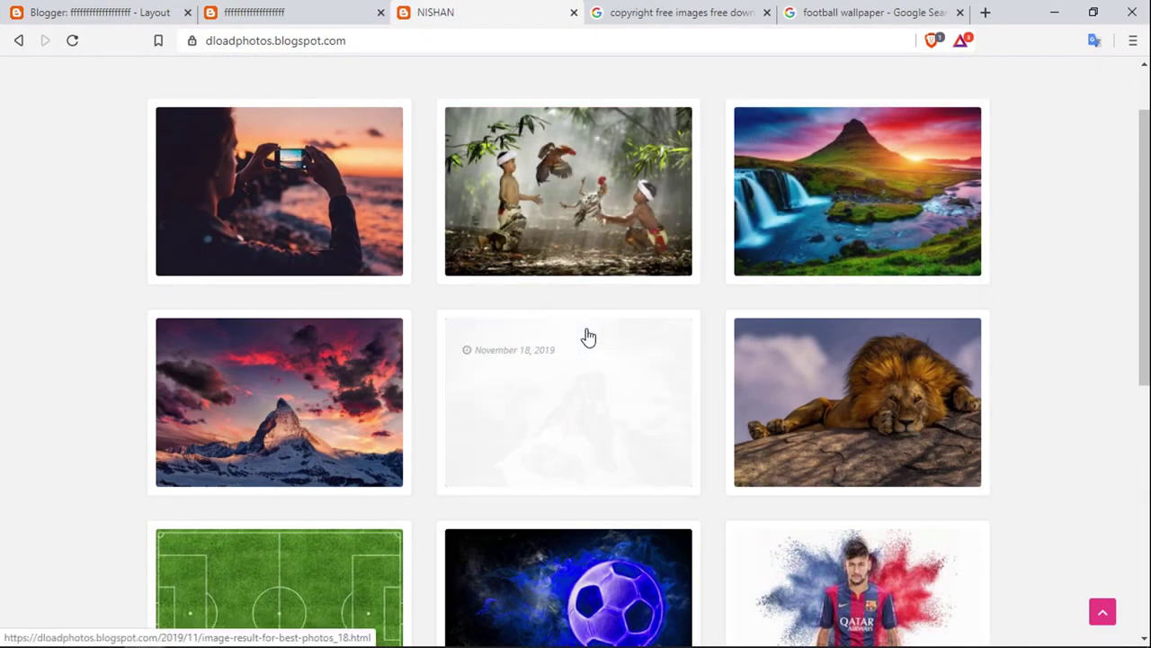
scroll(442, 496, "down", 4)
scroll(567, 459, "up", 3)
scroll(567, 459, "up", 2)
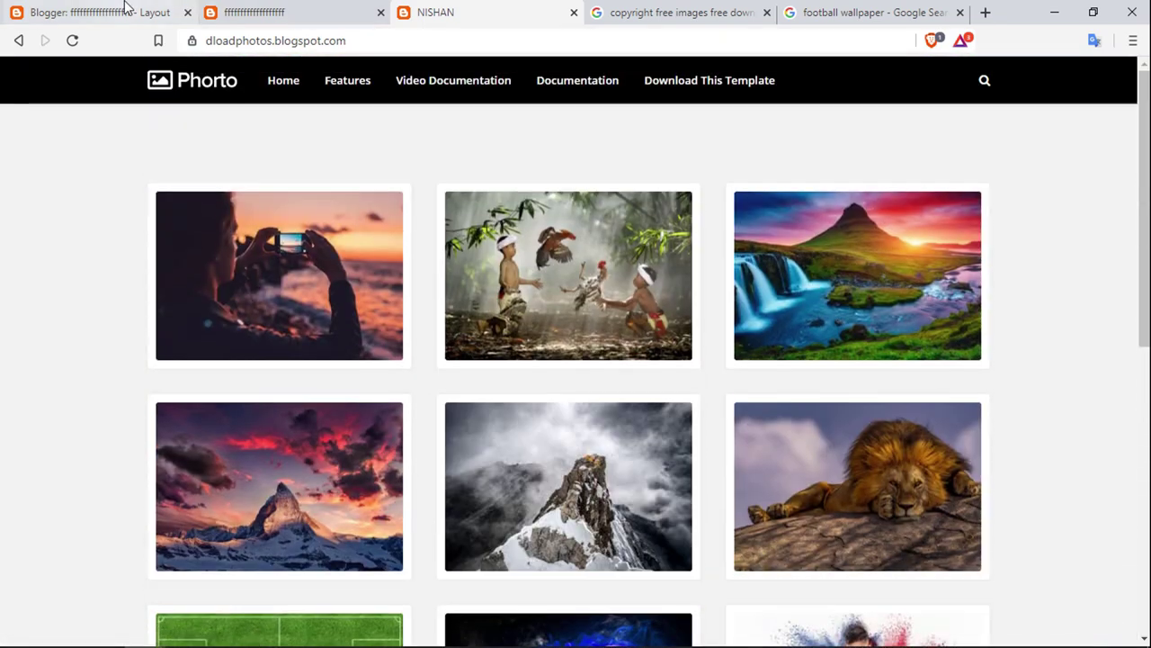
left_click(122, 11)
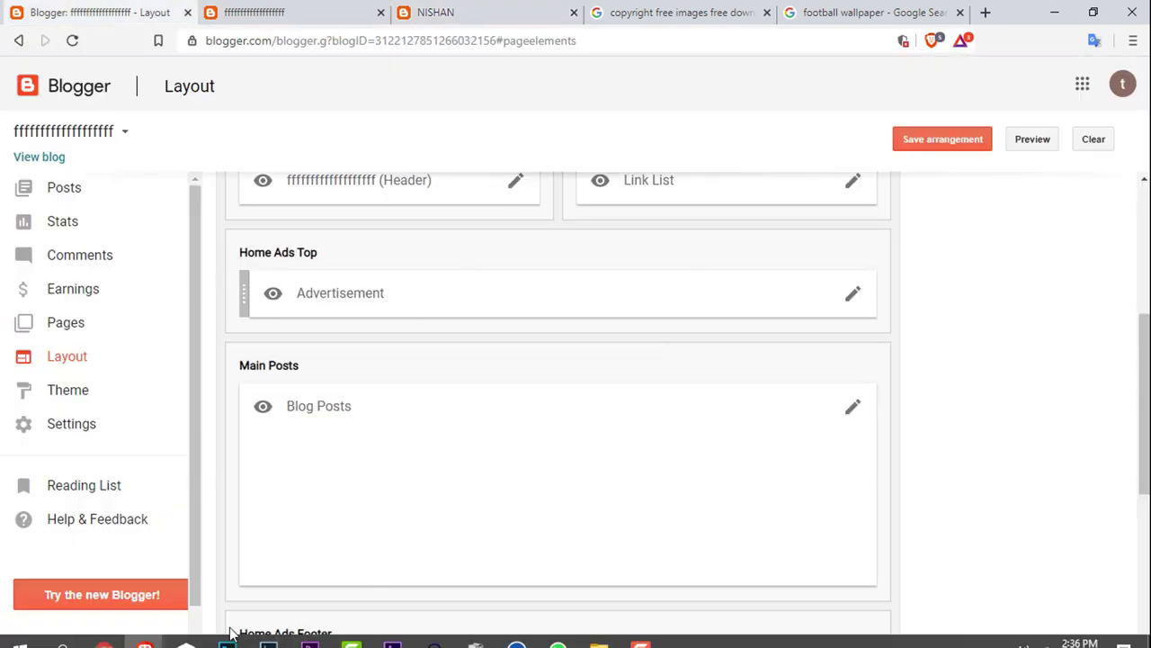
left_click(226, 630)
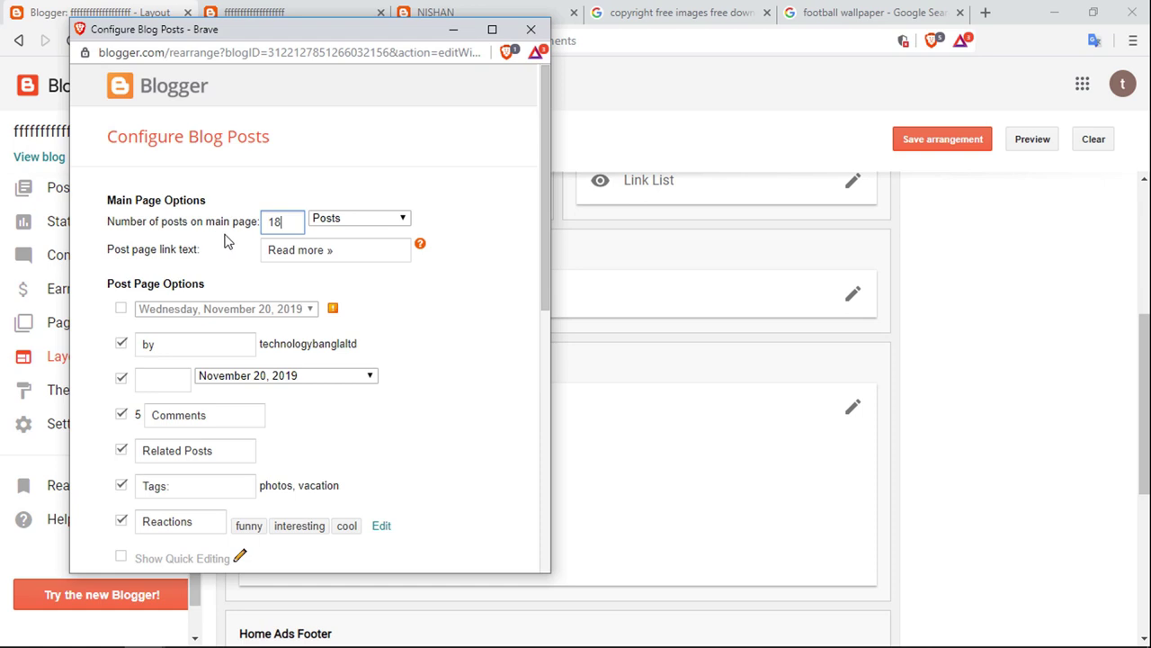
Save the Blog Posts gadget configuration.
scroll(423, 357, "down", 6)
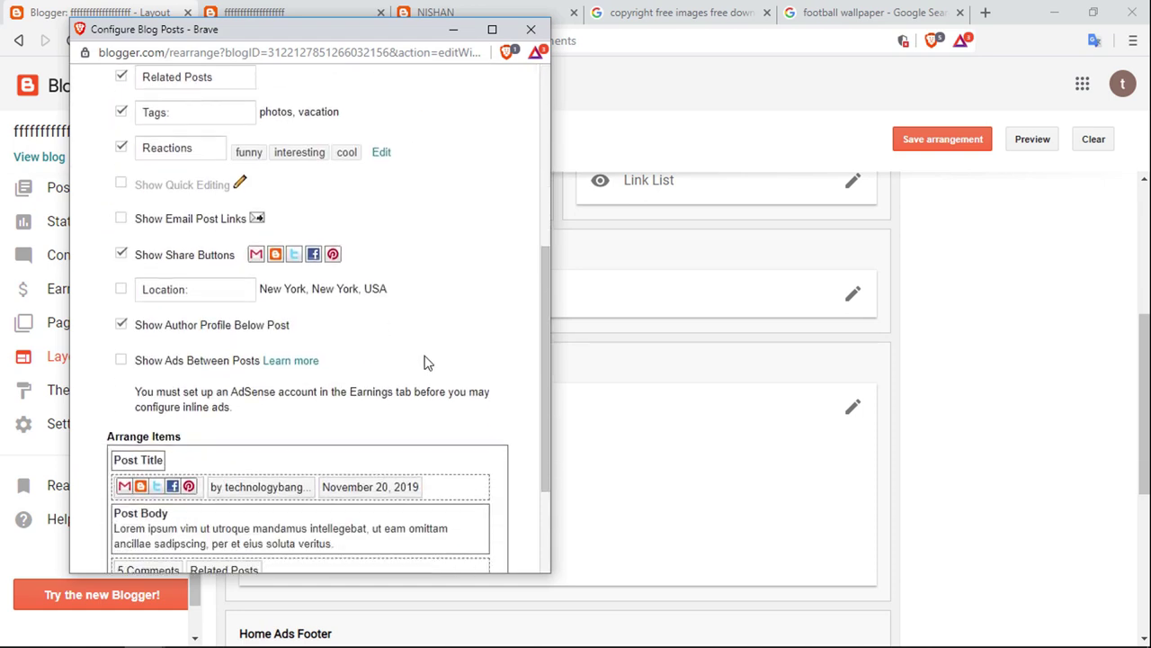
left_click(153, 530)
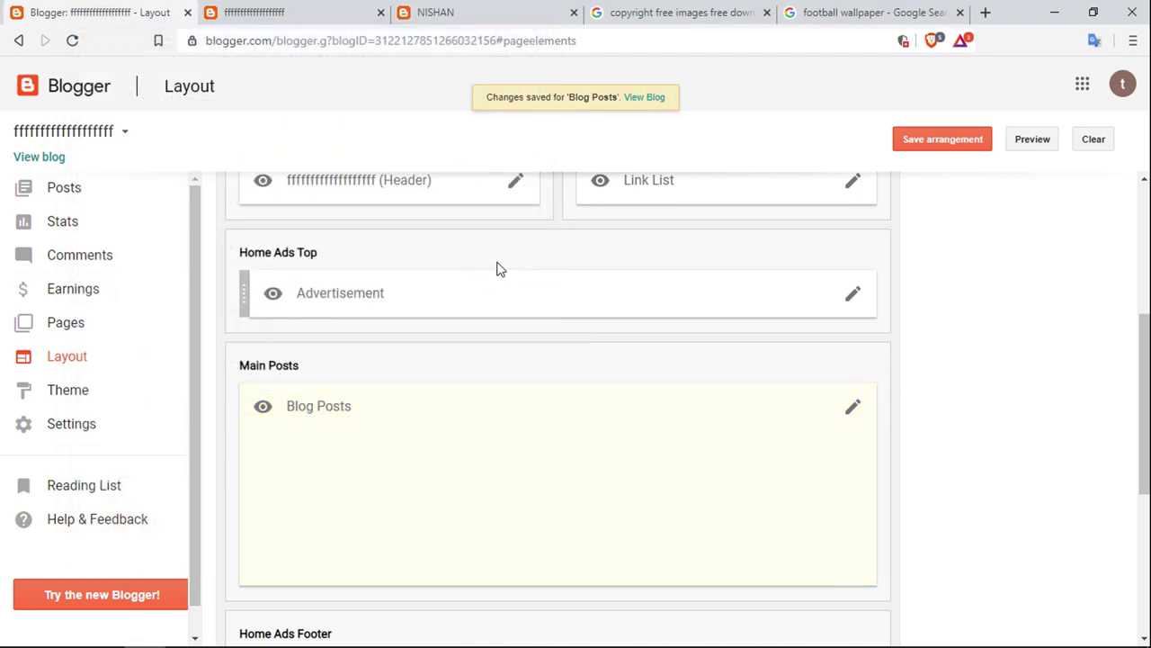
scroll(500, 268, "up", 2)
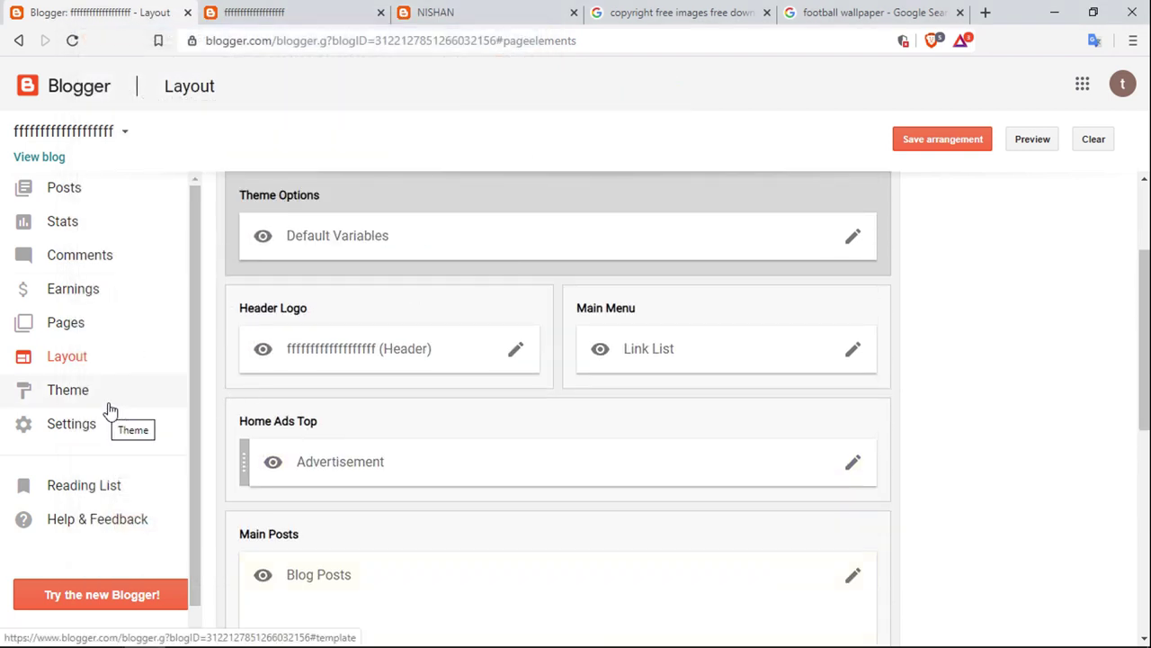
Enable the meta tag search description in the blog's search preferences and save the change.
left_click(84, 425)
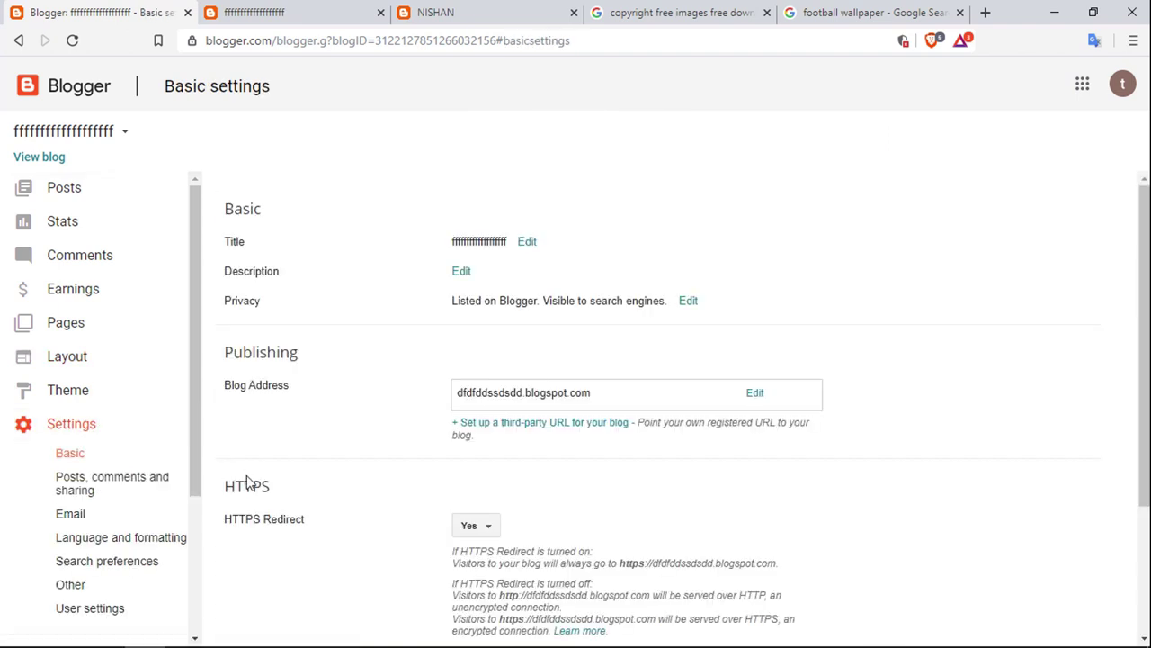
left_click(117, 561)
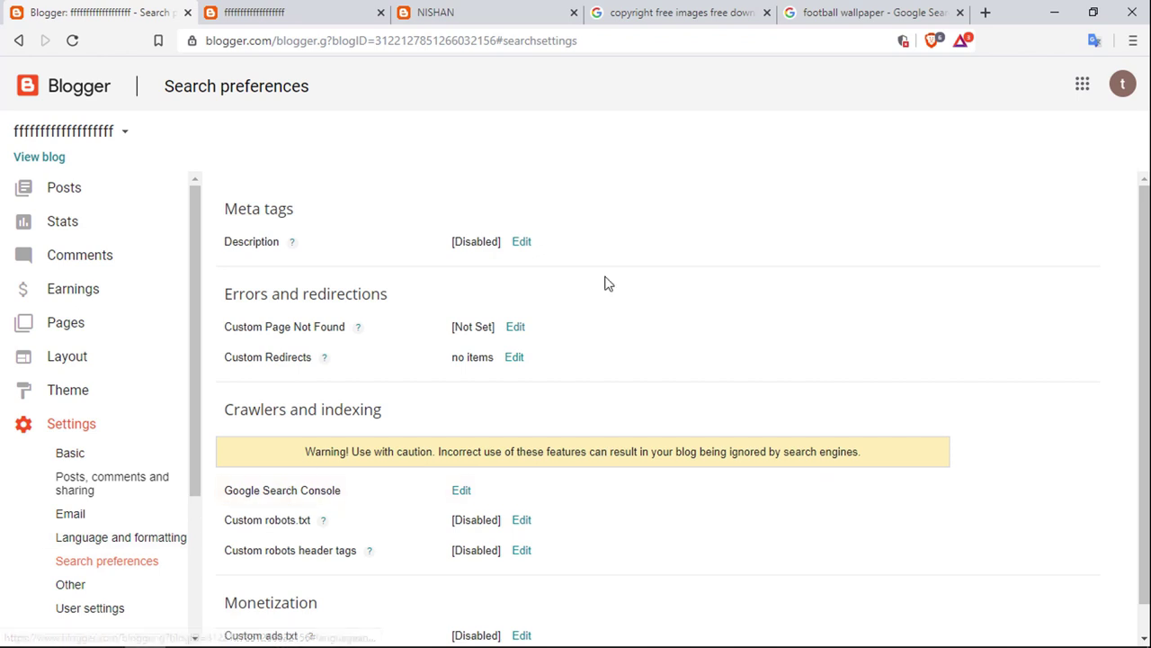
left_click(521, 243)
left_click(609, 244)
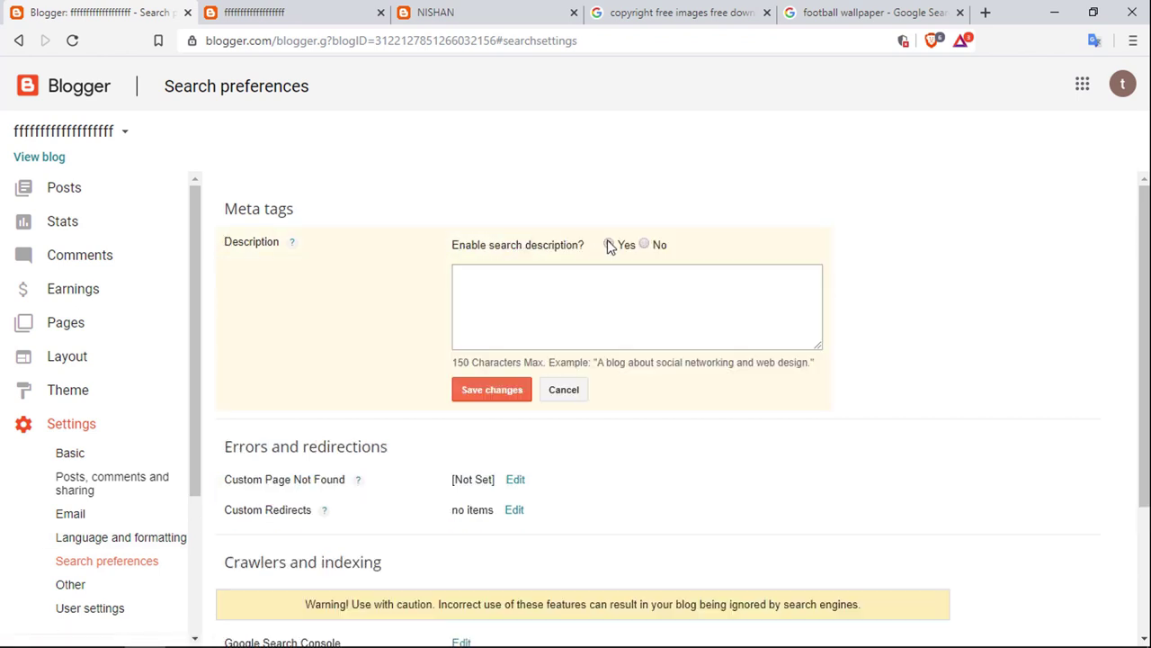
left_click(479, 385)
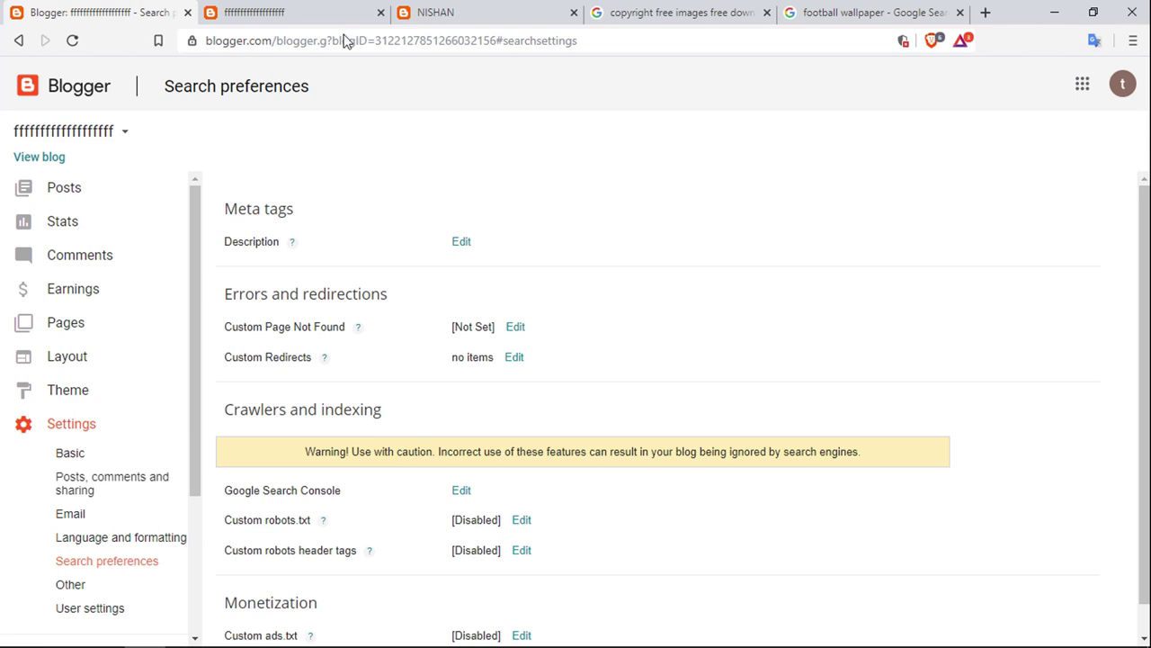
Check the new blog's live home page and its list of posts, reloading the live page.
left_click(298, 9)
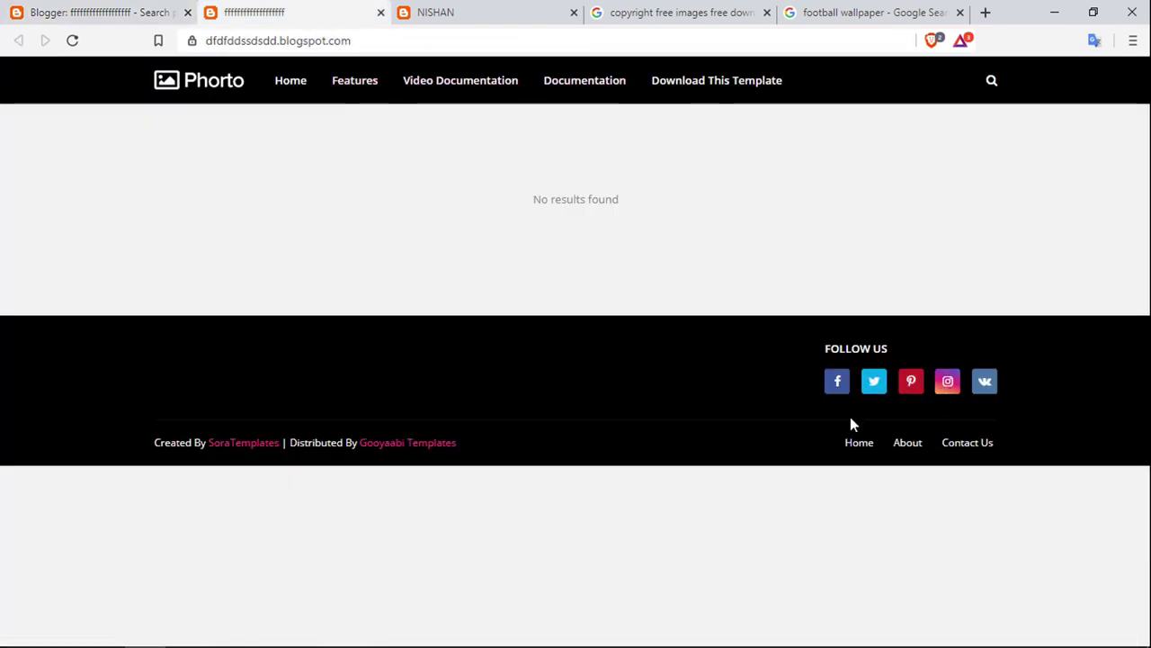
left_click(59, 11)
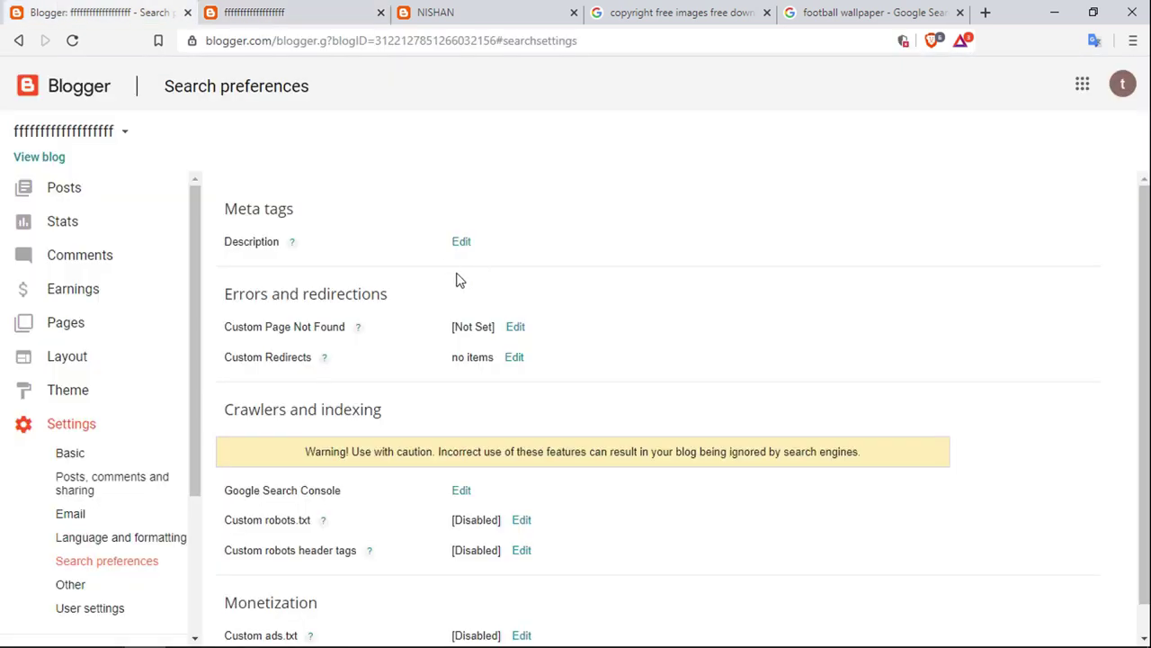
left_click(62, 189)
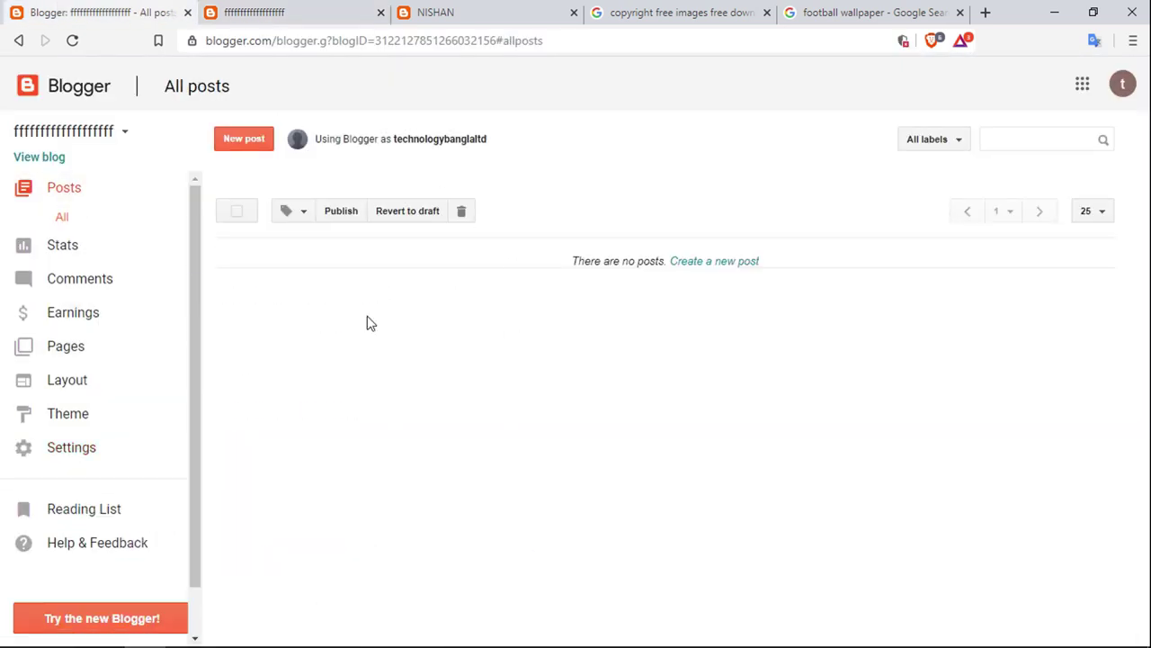
left_click(236, 10)
left_click(72, 40)
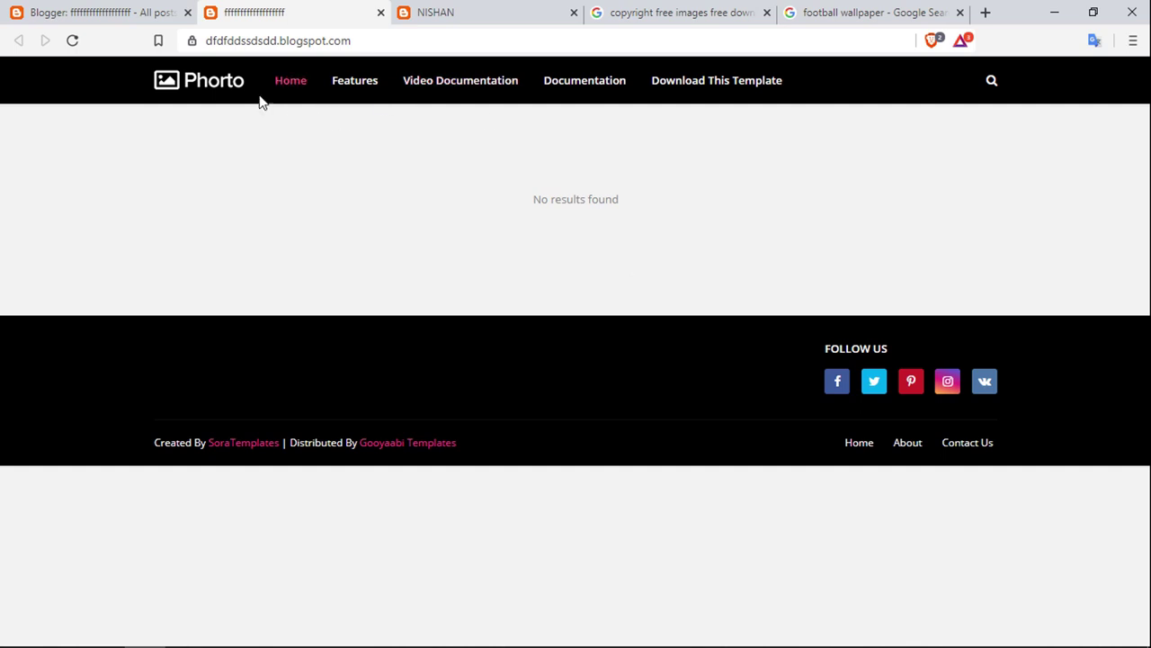
left_click(45, 11)
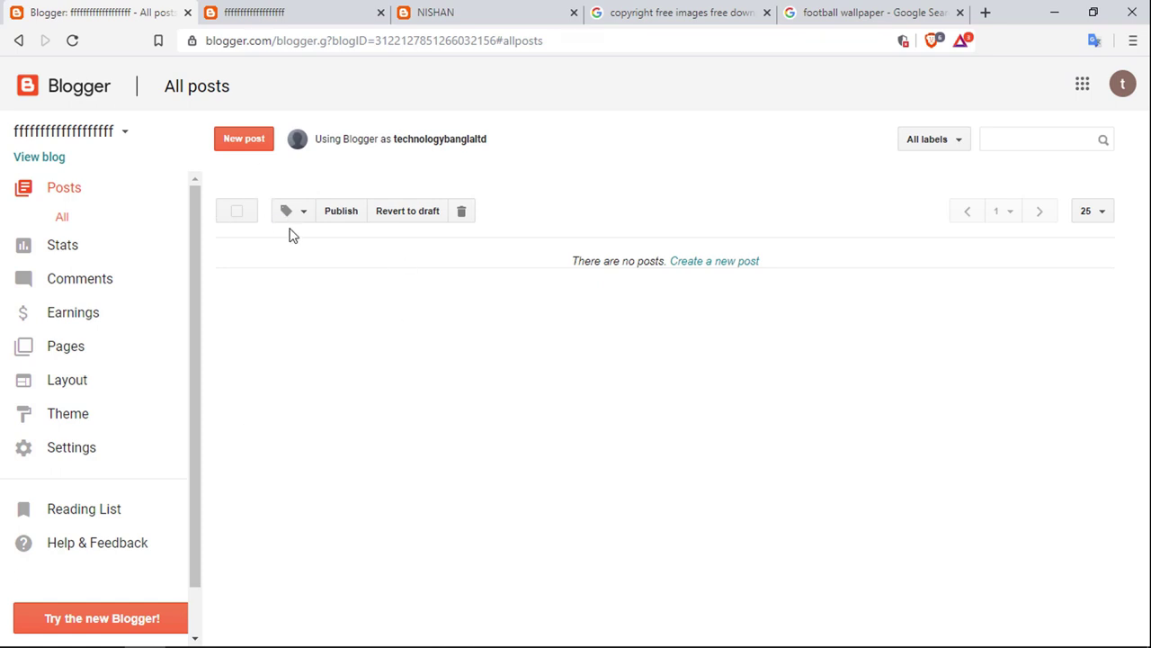
Create a new blog post, and open and close its Add Images dialog.
left_click(250, 145)
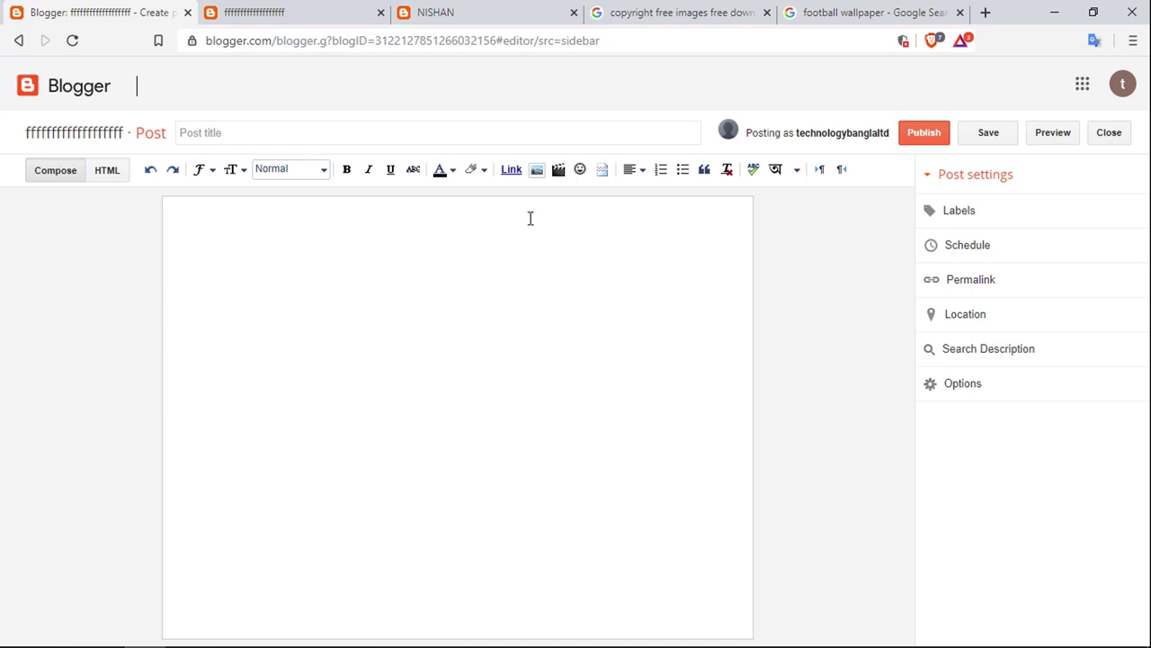
left_click(538, 173)
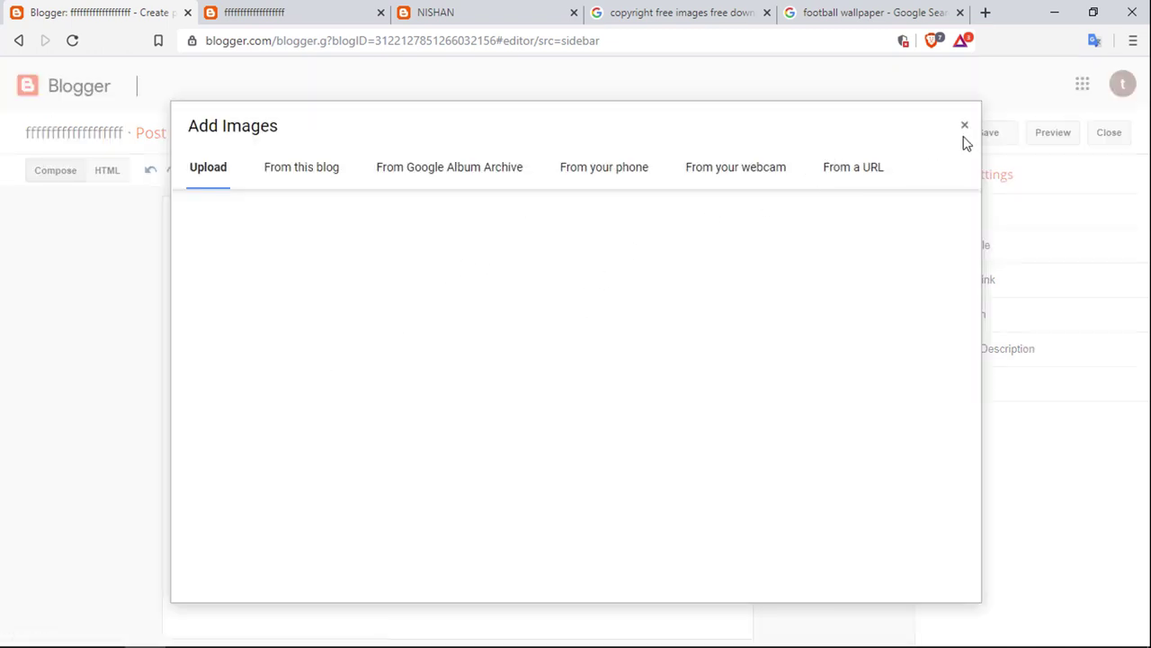
left_click(964, 127)
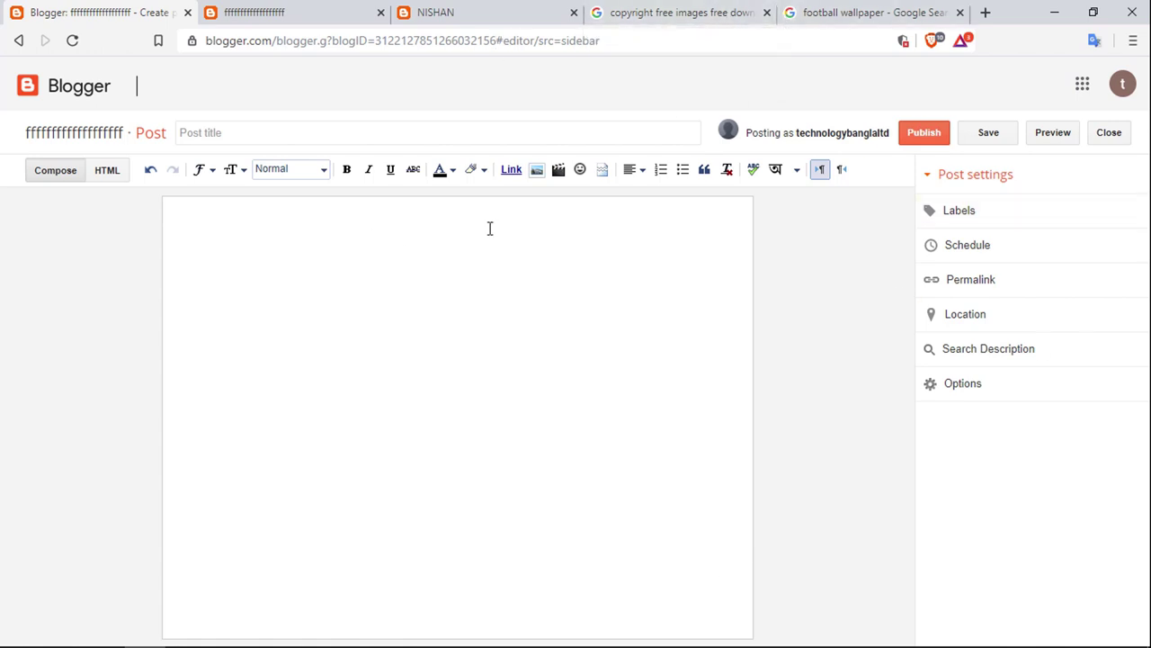
Go to Pixabay from the copyright free images search results and open the fox photo's download page.
left_click(650, 11)
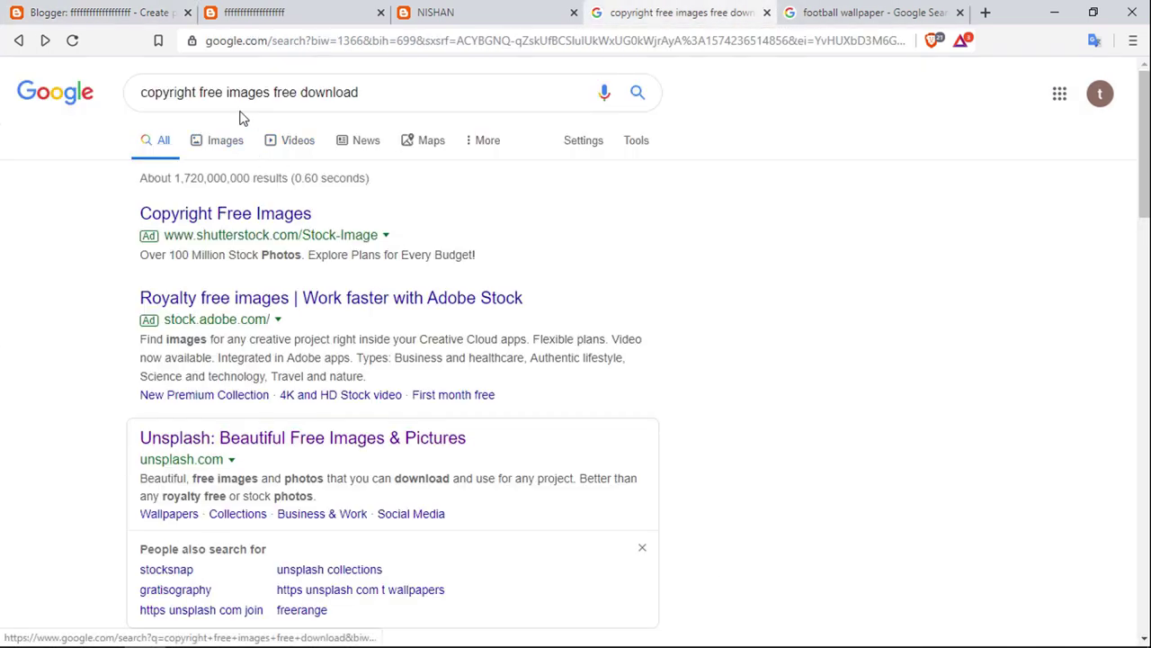
scroll(396, 306, "down", 7)
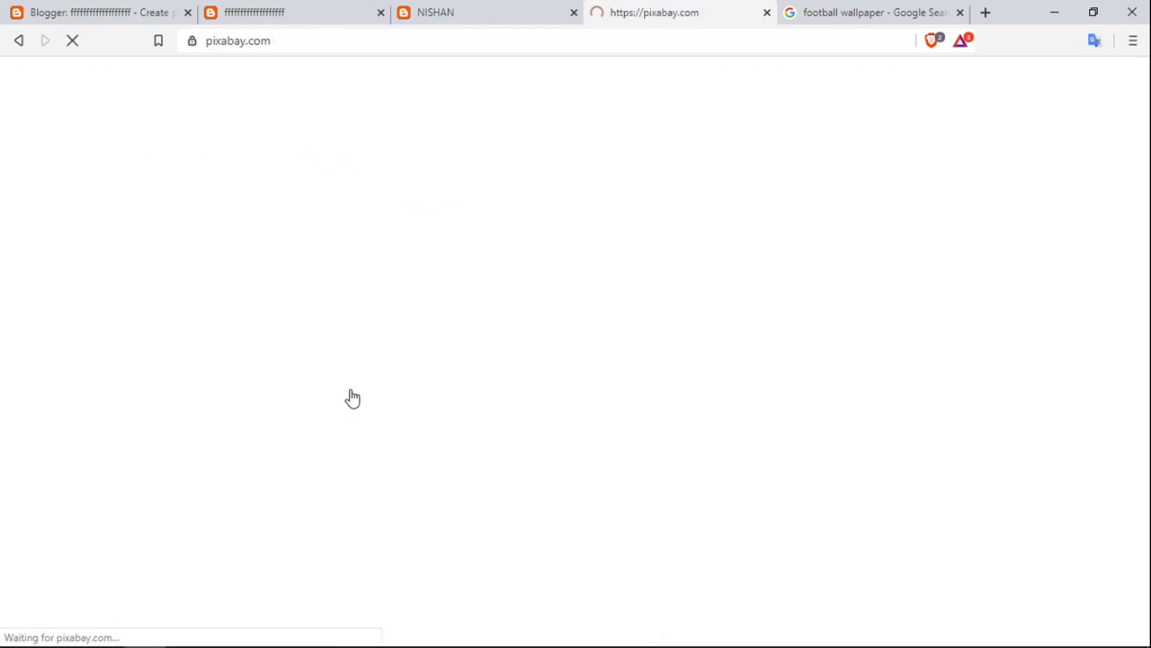
scroll(416, 369, "down", 4)
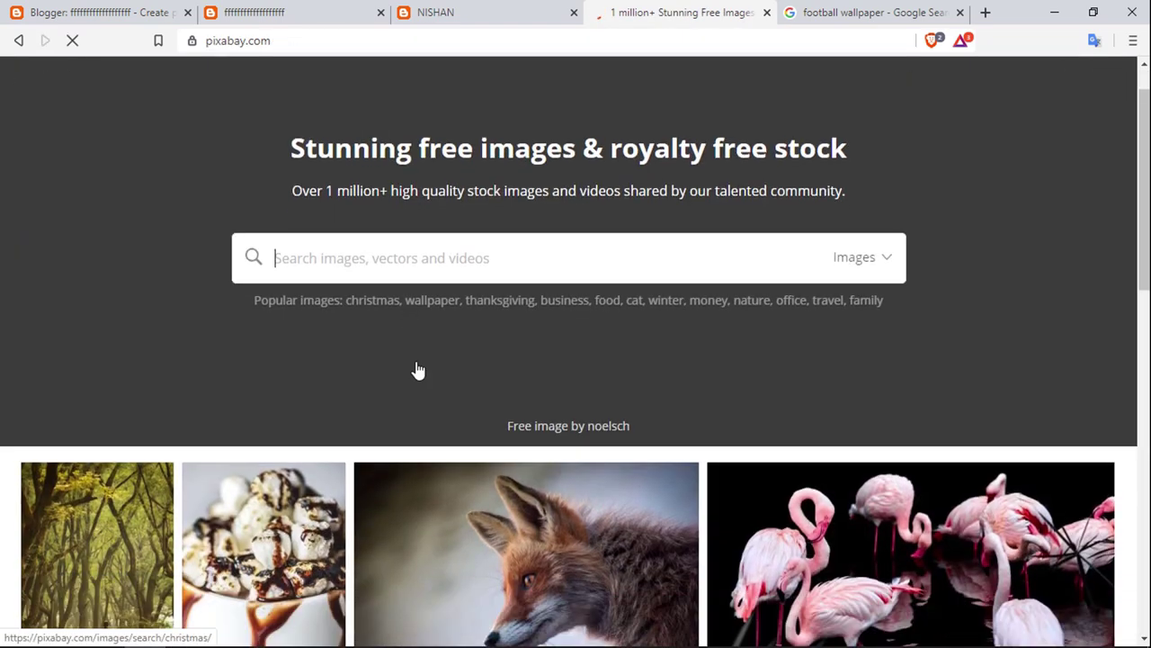
left_click(591, 301)
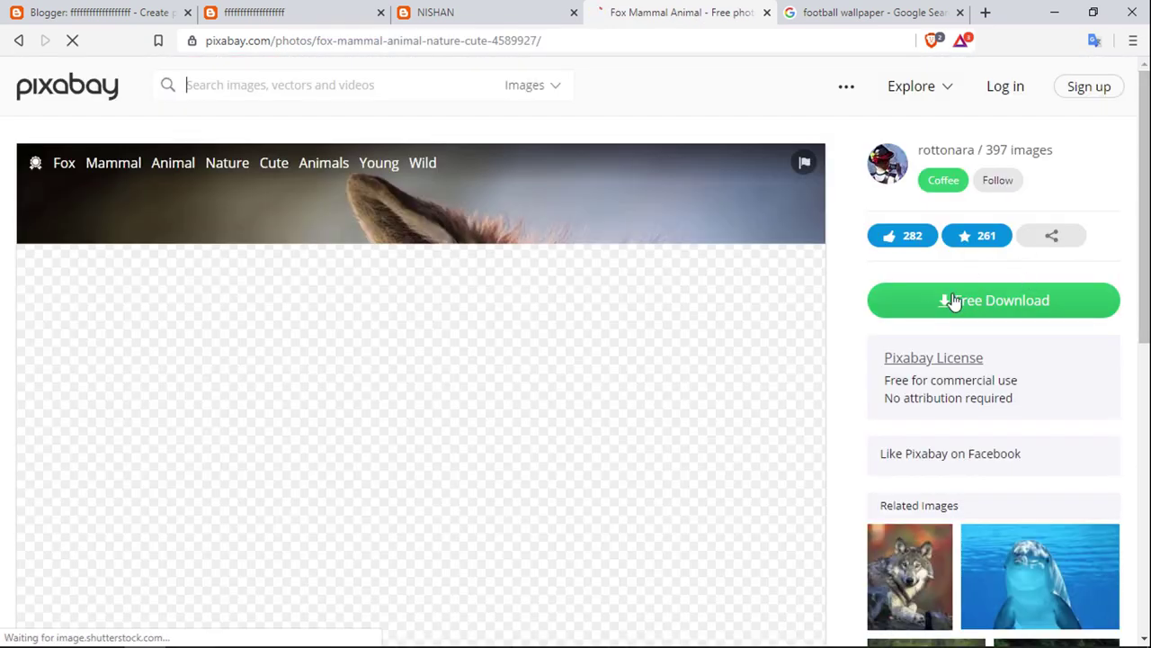
scroll(1012, 270, "down", 1)
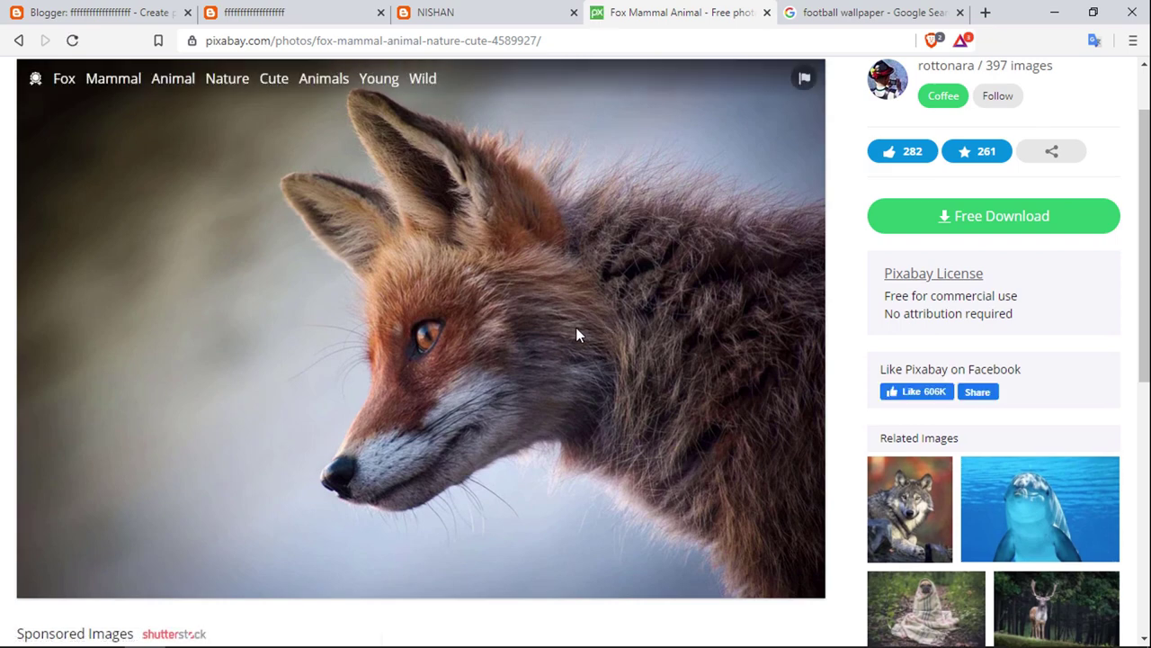
Examine the fox photo's Pixabay page, including its licence, related images and sponsored images.
scroll(663, 351, "down", 4)
scroll(476, 360, "up", 3)
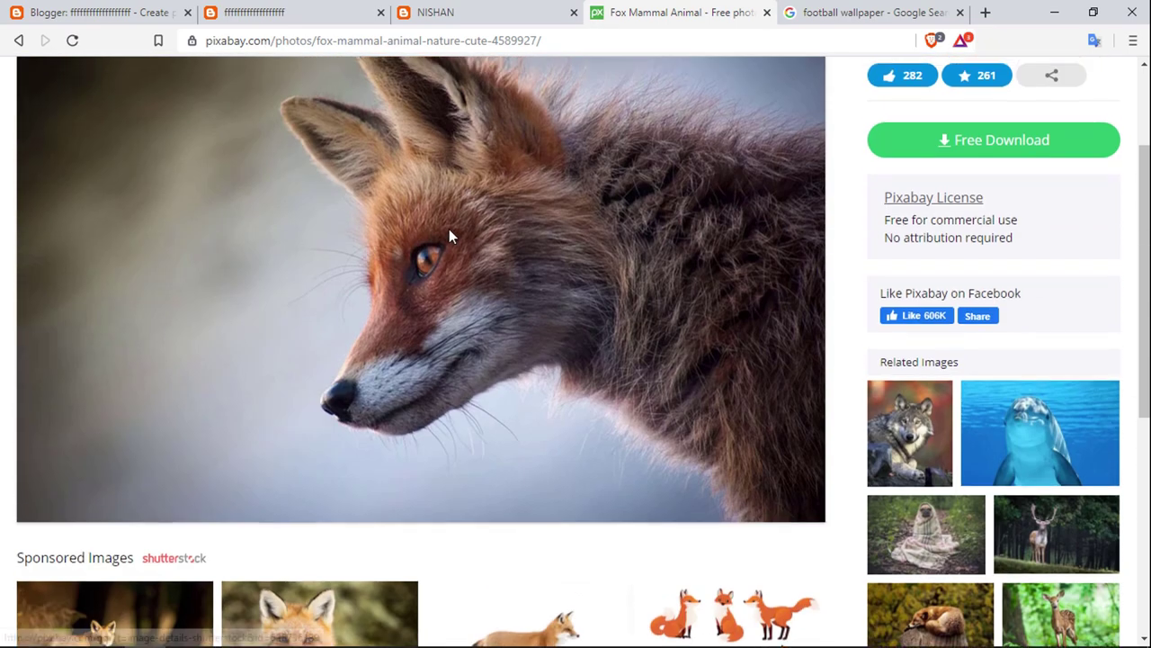
scroll(449, 230, "up", 2)
scroll(432, 273, "down", 1)
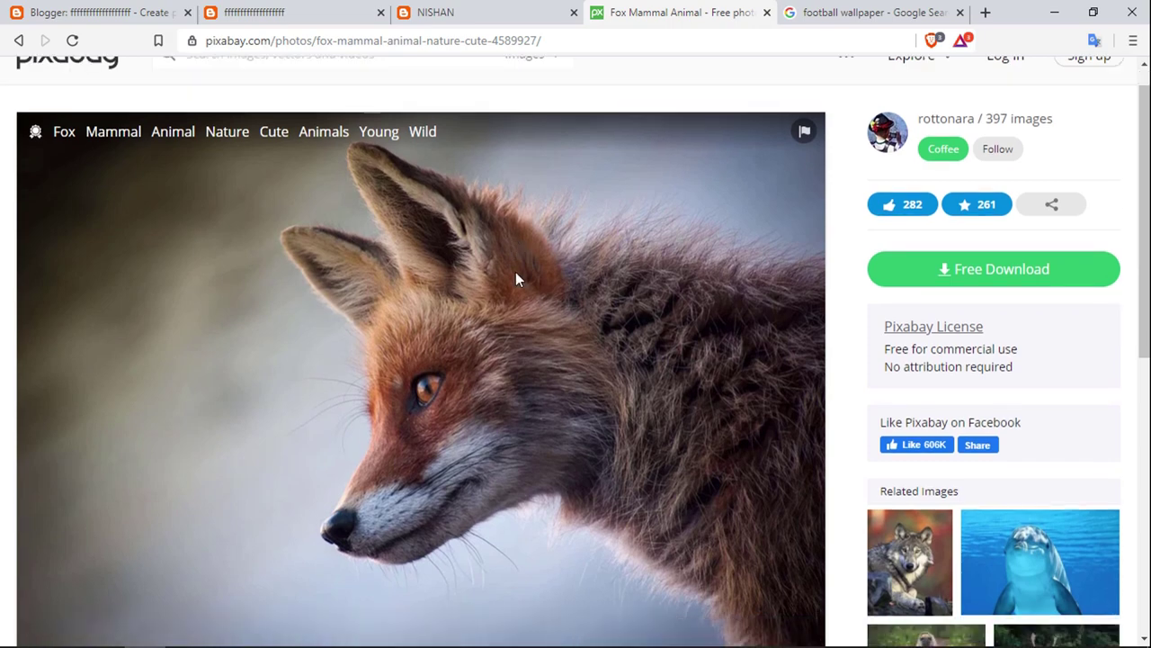
scroll(807, 253, "up", 1)
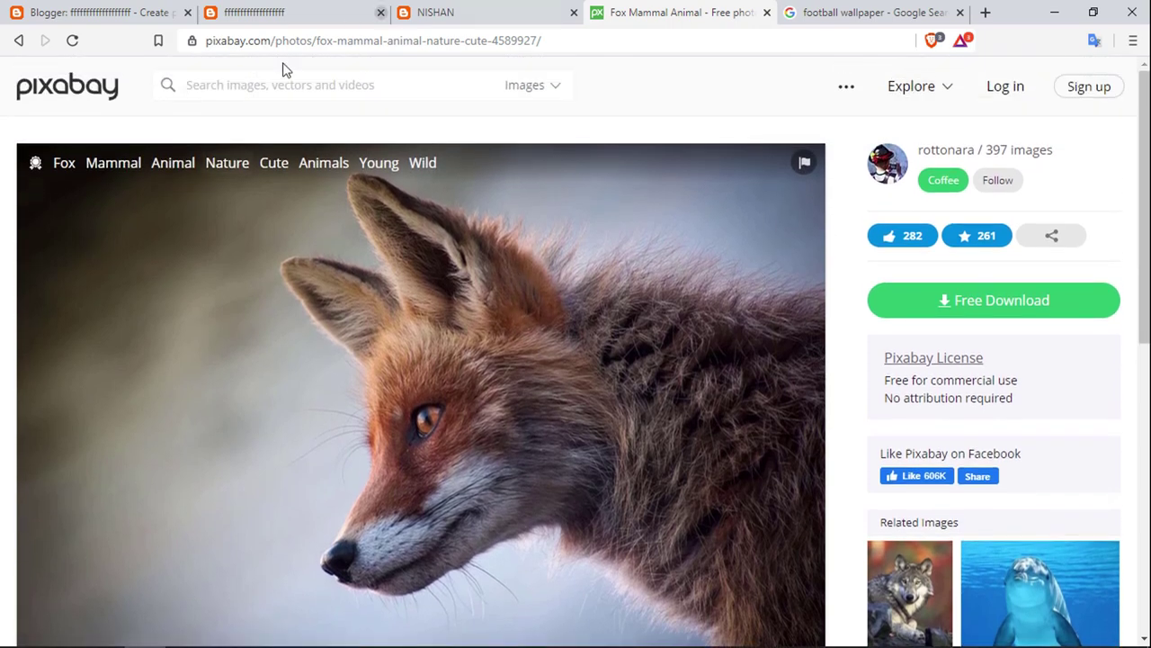
scroll(297, 398, "down", 1)
scroll(309, 394, "down", 3)
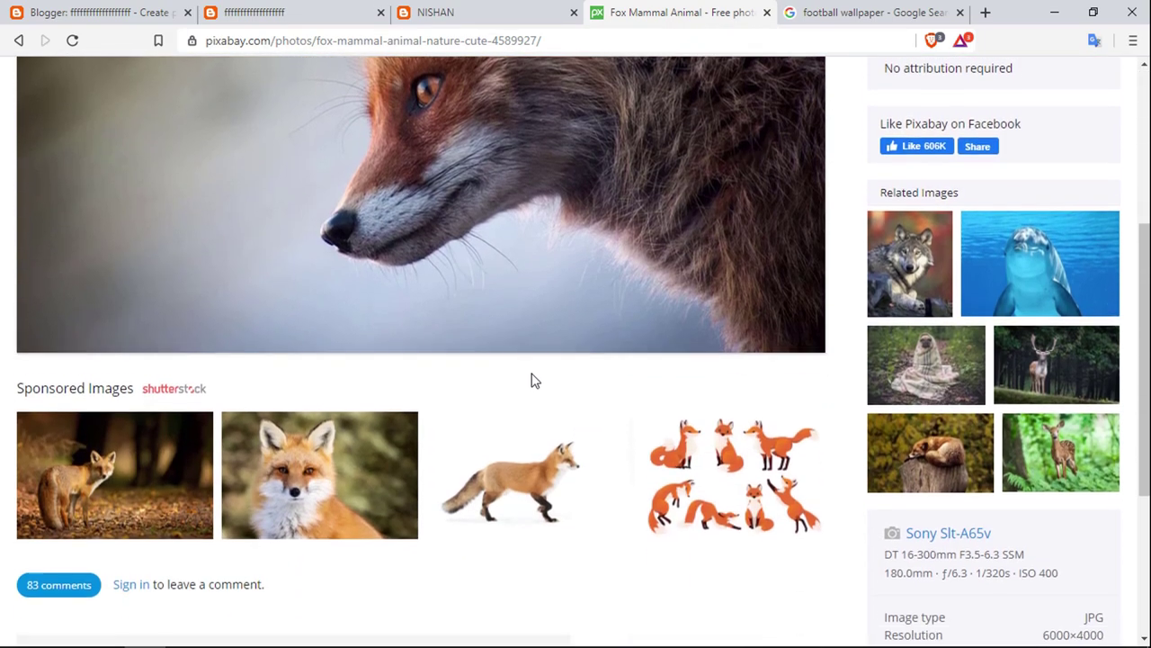
scroll(532, 380, "up", 4)
Open the fox photo on its own page, save the image to the computer and close that page.
right_click(266, 390)
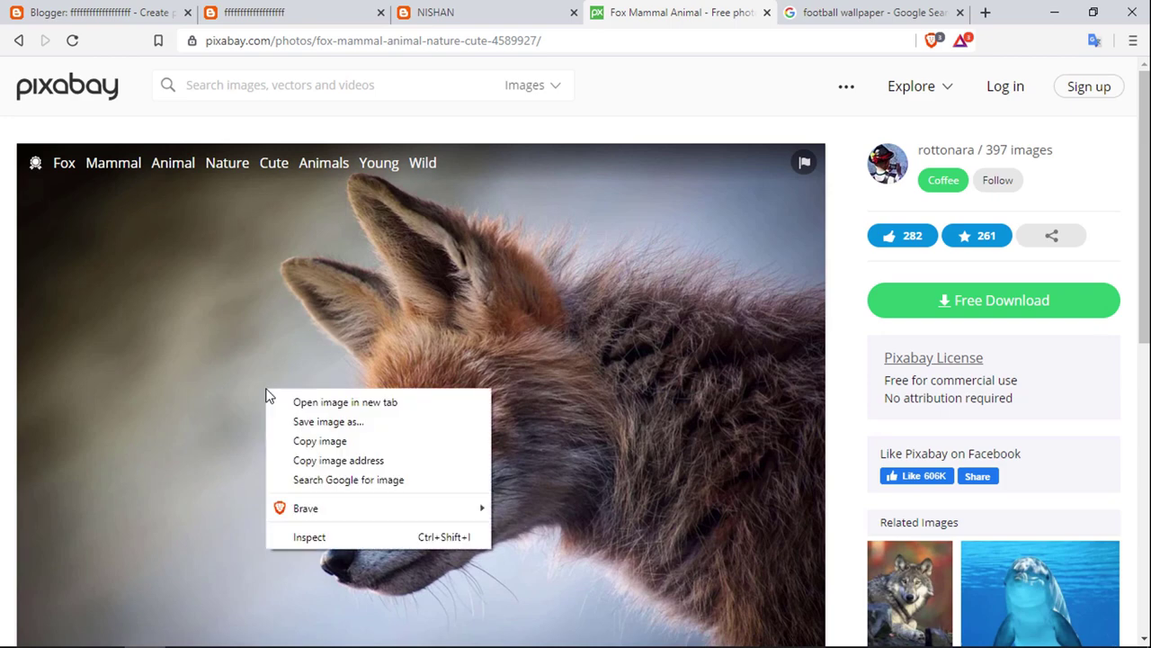
left_click(324, 403)
left_click(718, 14)
right_click(549, 345)
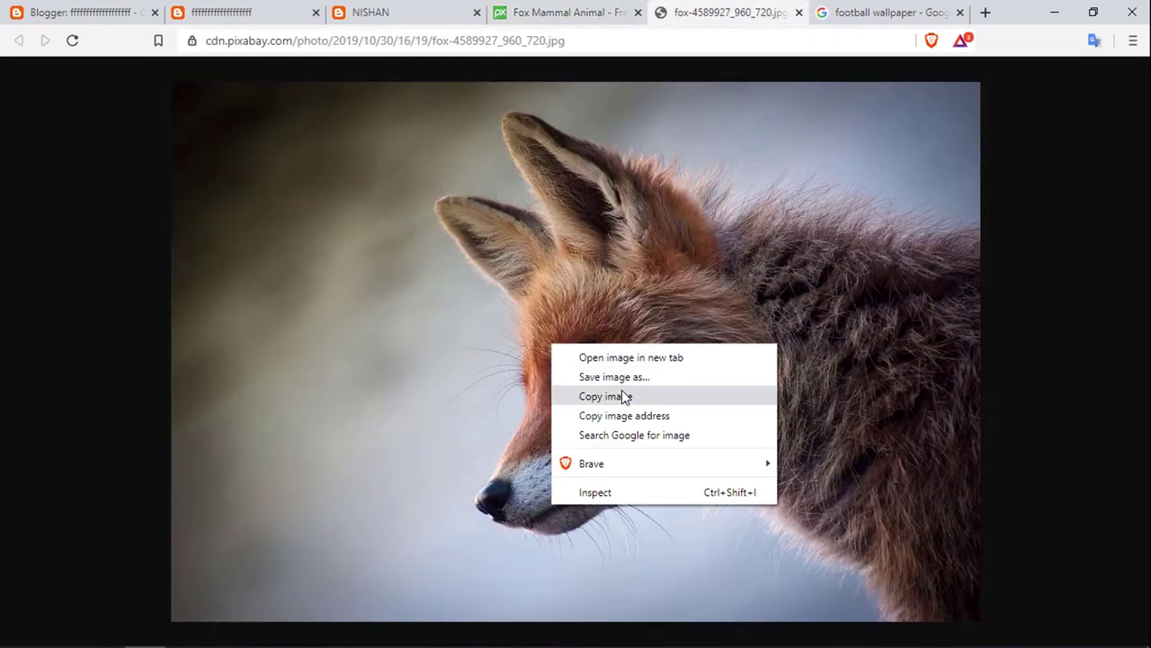
left_click(624, 377)
key("ctrl+w")
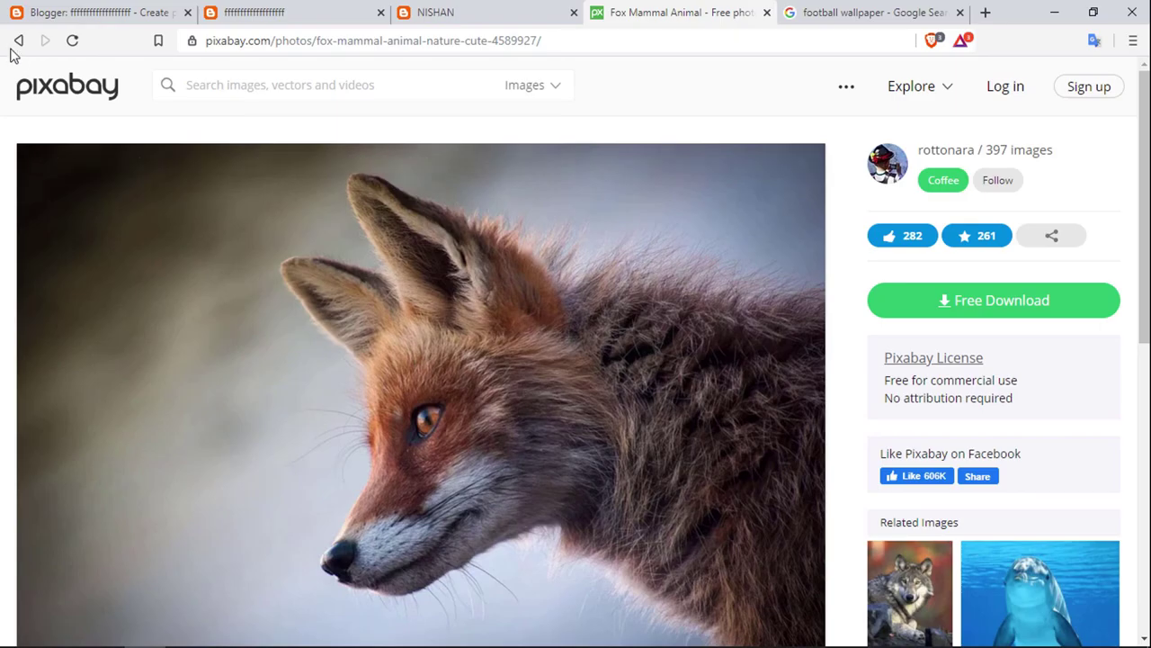
Return from the fox photo to the copyright free images search results and look over the listed sites.
left_click(18, 41)
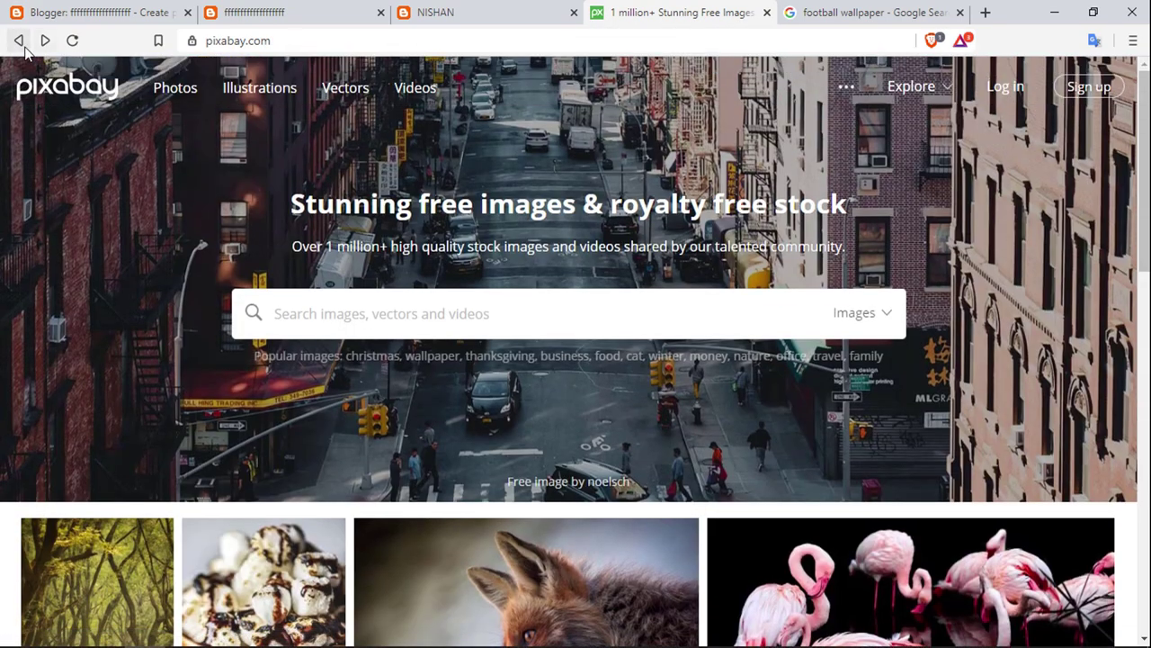
left_click(18, 40)
scroll(446, 342, "down", 3)
scroll(446, 342, "up", 4)
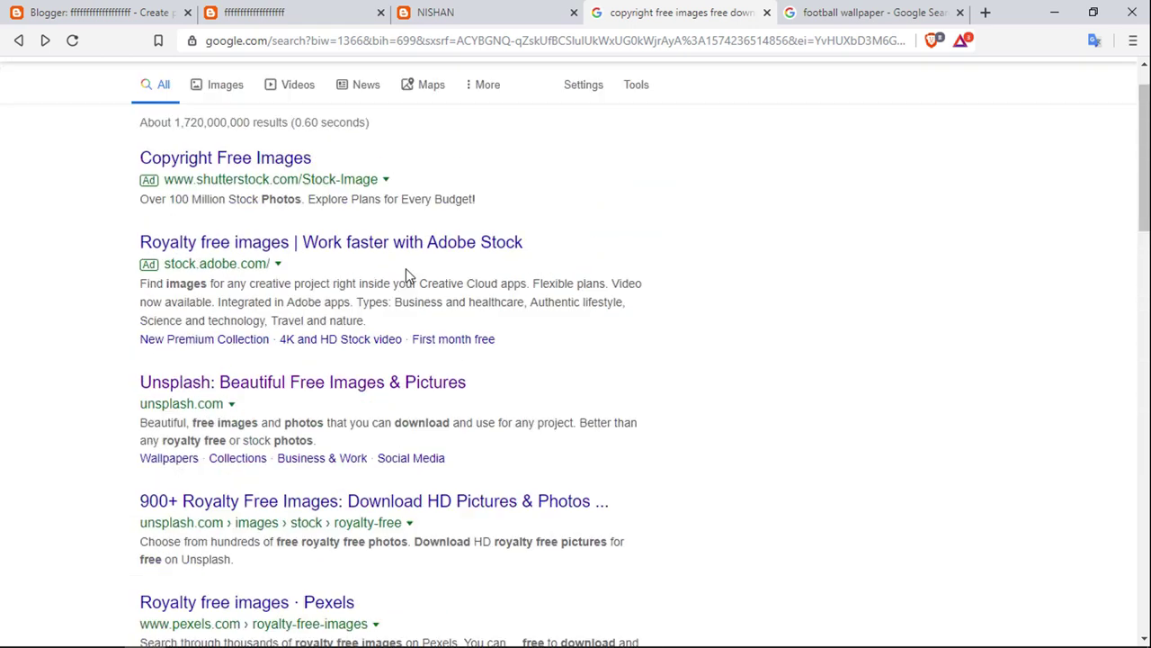
left_click(227, 142)
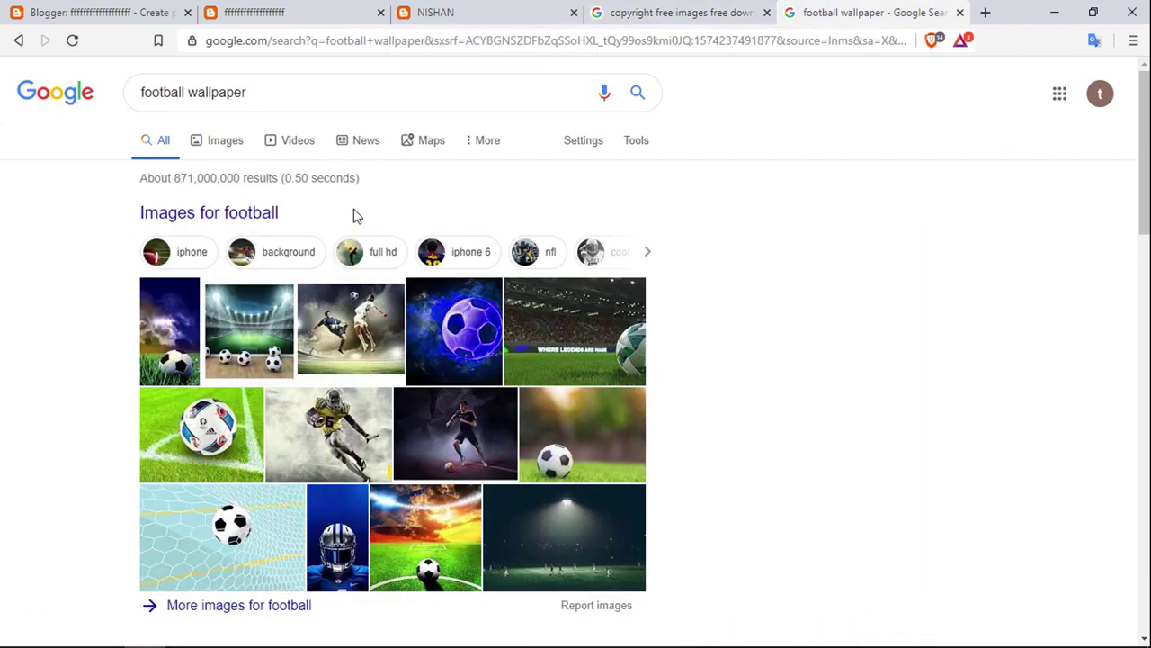
Search Google Images for "football wallpapers 4k" and open the preview of the Adidas ball on the grass corner.
left_click(824, 20)
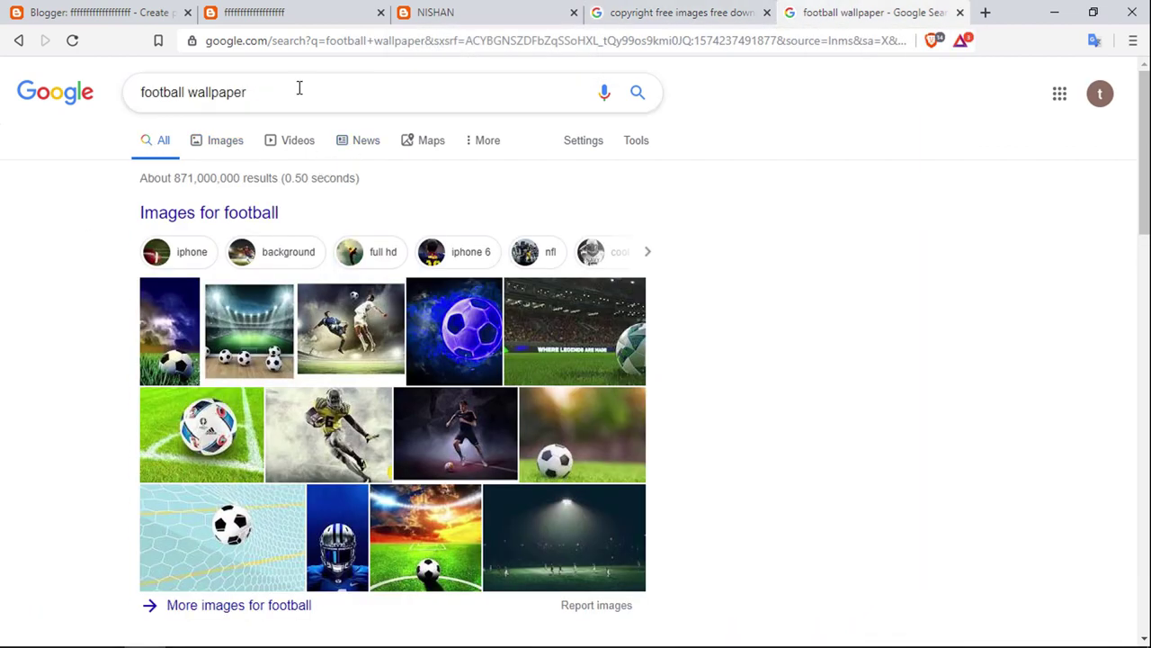
triple_click(270, 92)
left_click(391, 95)
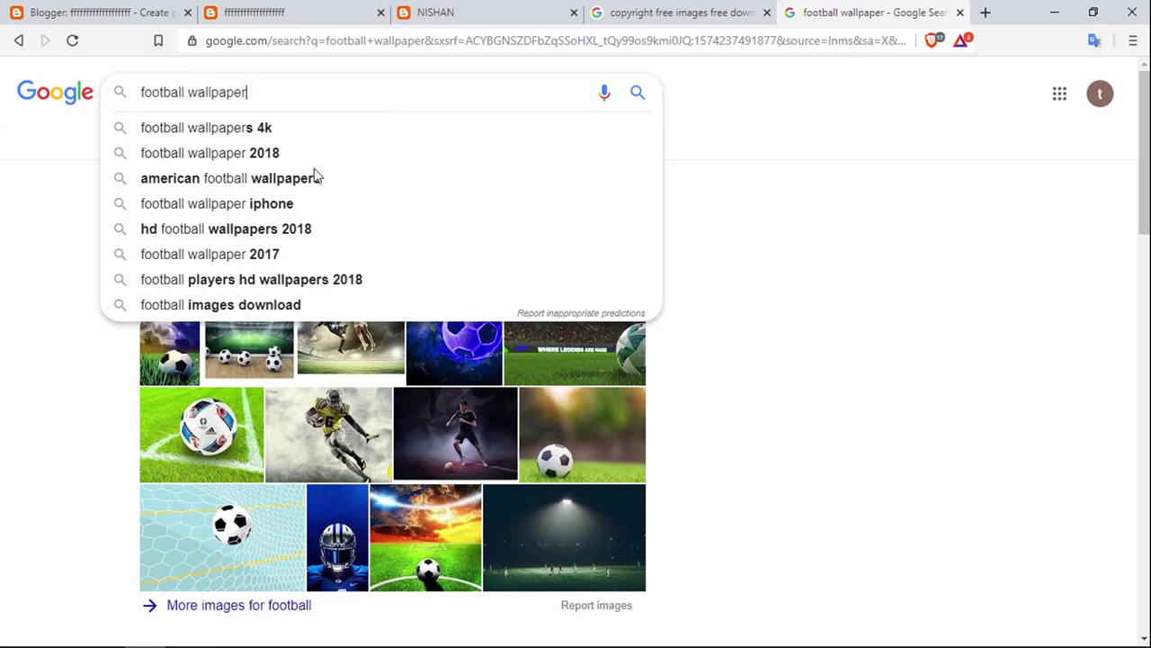
scroll(509, 156, "down", 1)
scroll(238, 132, "up", 1)
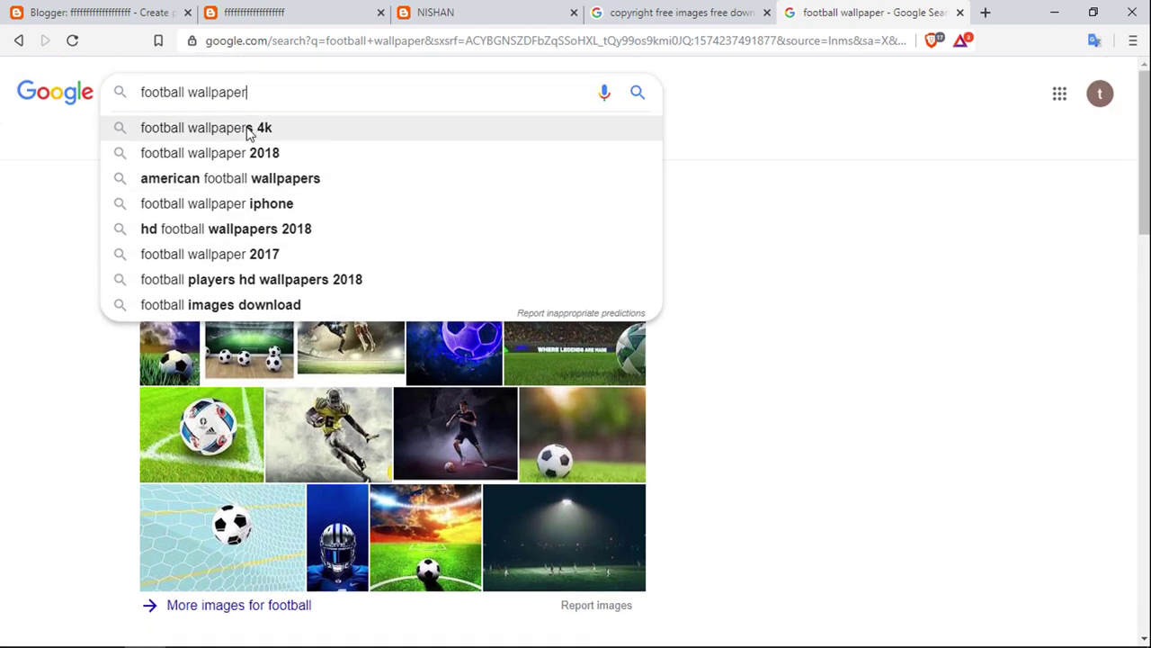
left_click(251, 133)
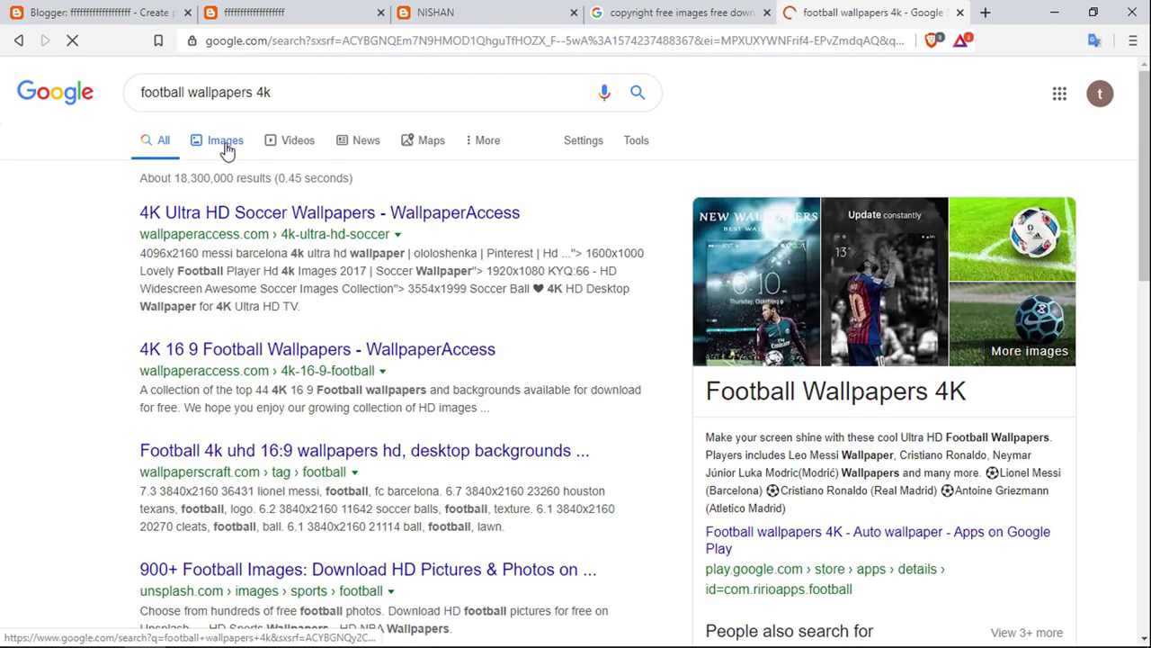
left_click(222, 142)
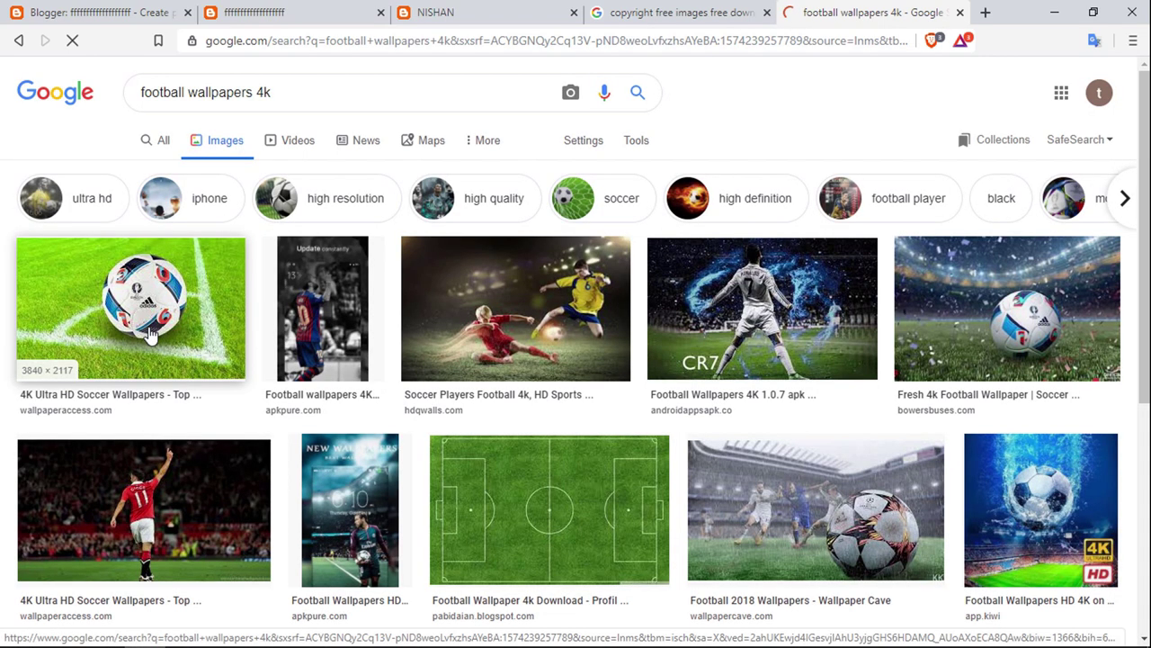
left_click(180, 322)
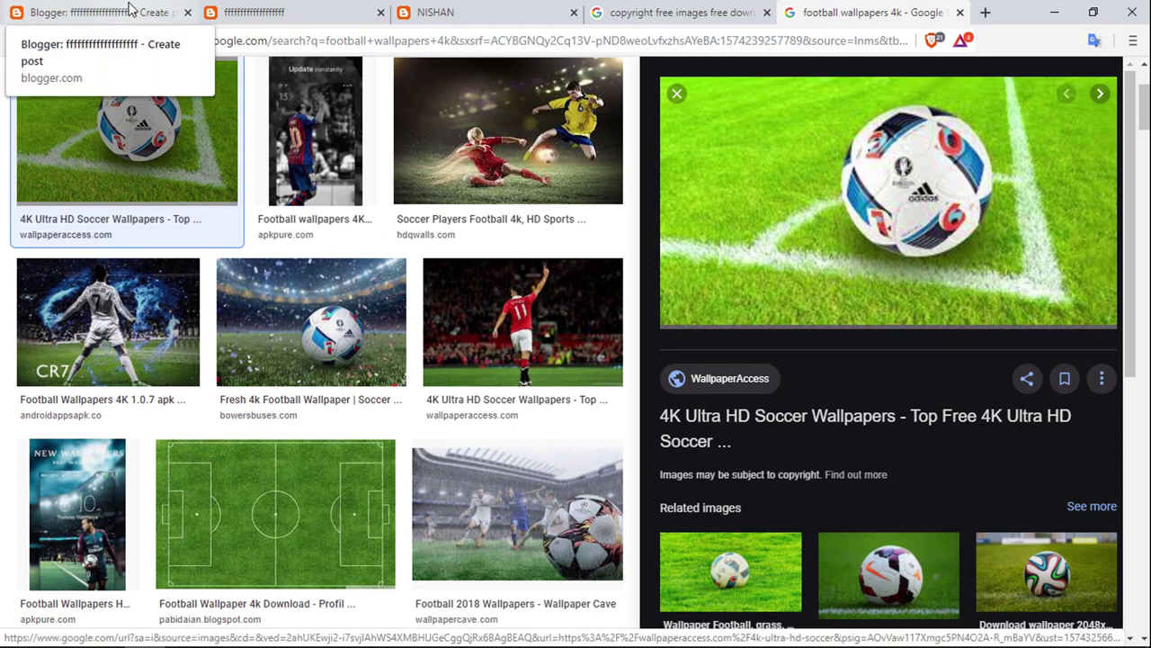
Copy the search phrase "football wallpapers 4k" from Google into the title of the new Blogger post.
left_click(99, 12)
left_click(224, 129)
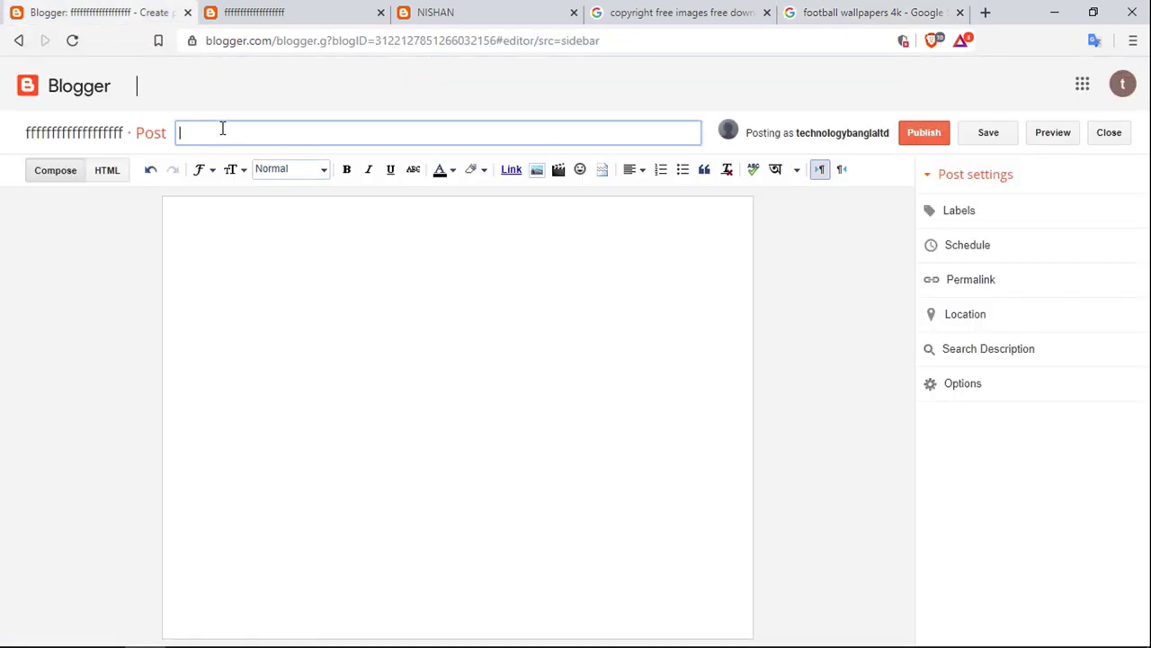
left_click(823, 11)
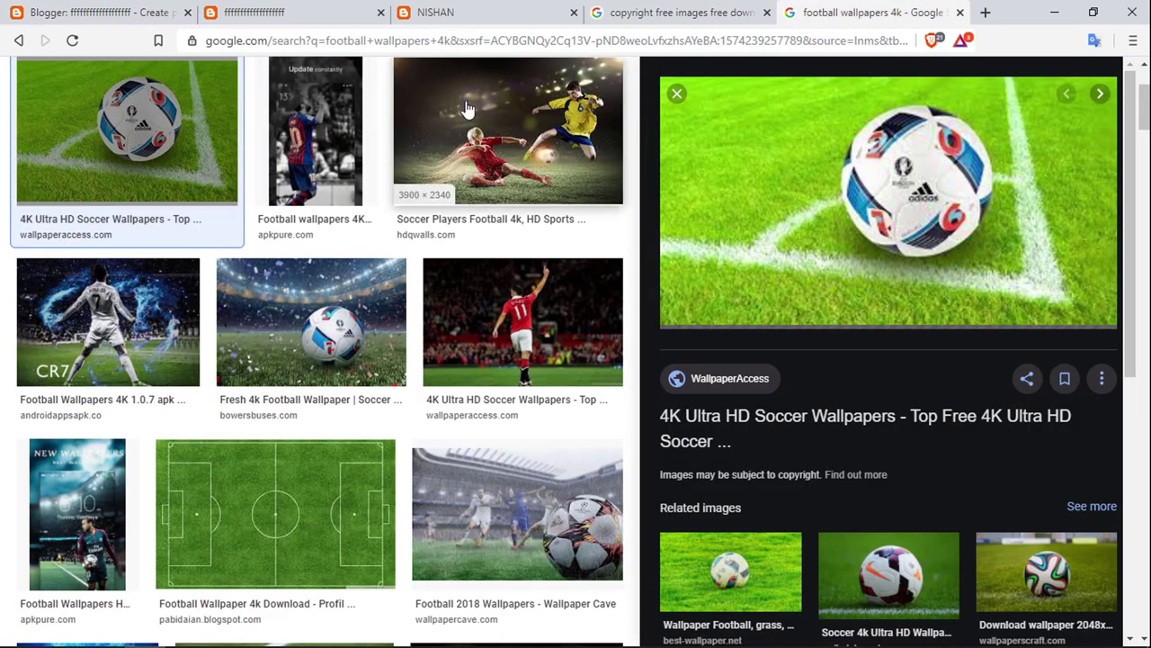
scroll(270, 108, "up", 3)
triple_click(125, 98)
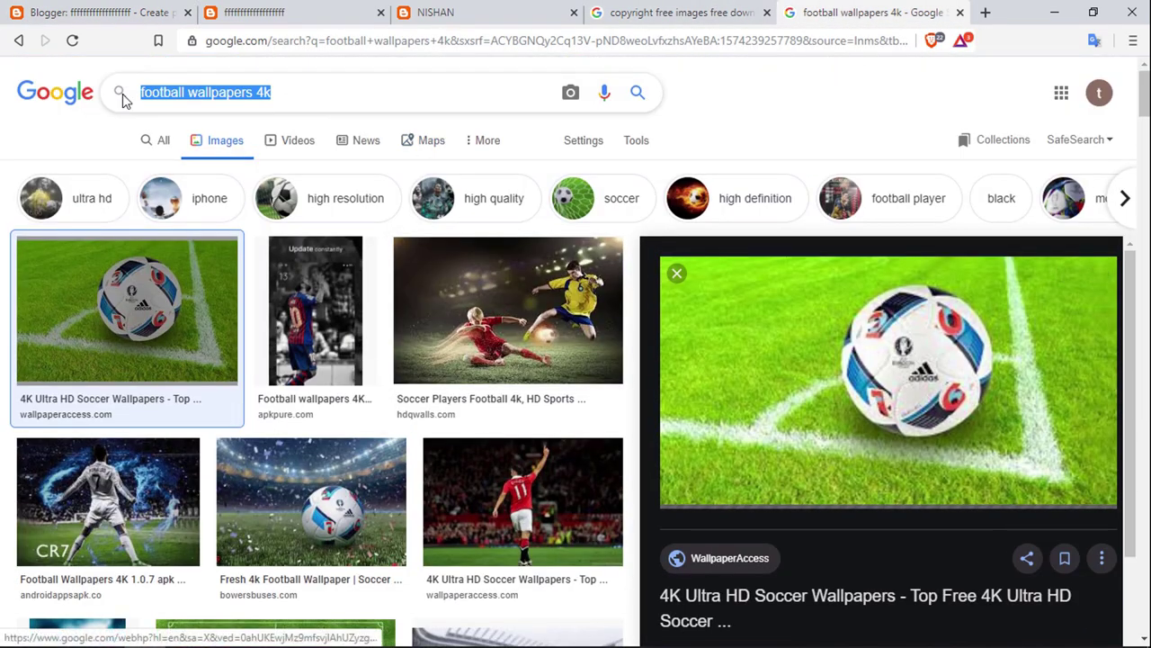
right_click(225, 90)
left_click(284, 155)
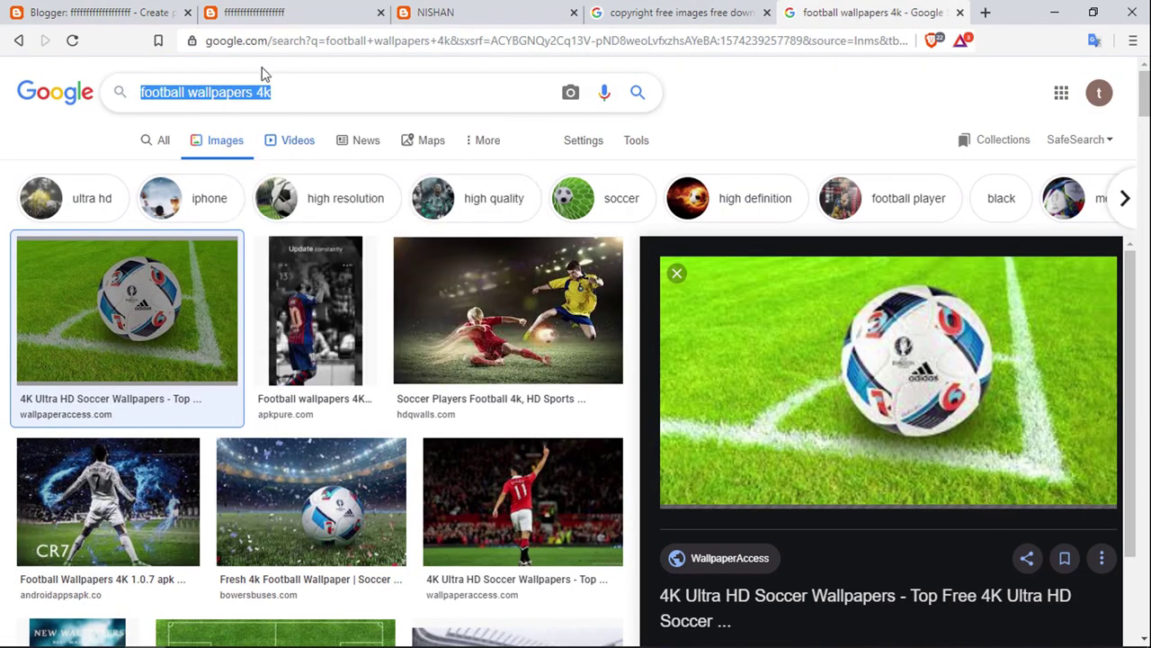
left_click(99, 13)
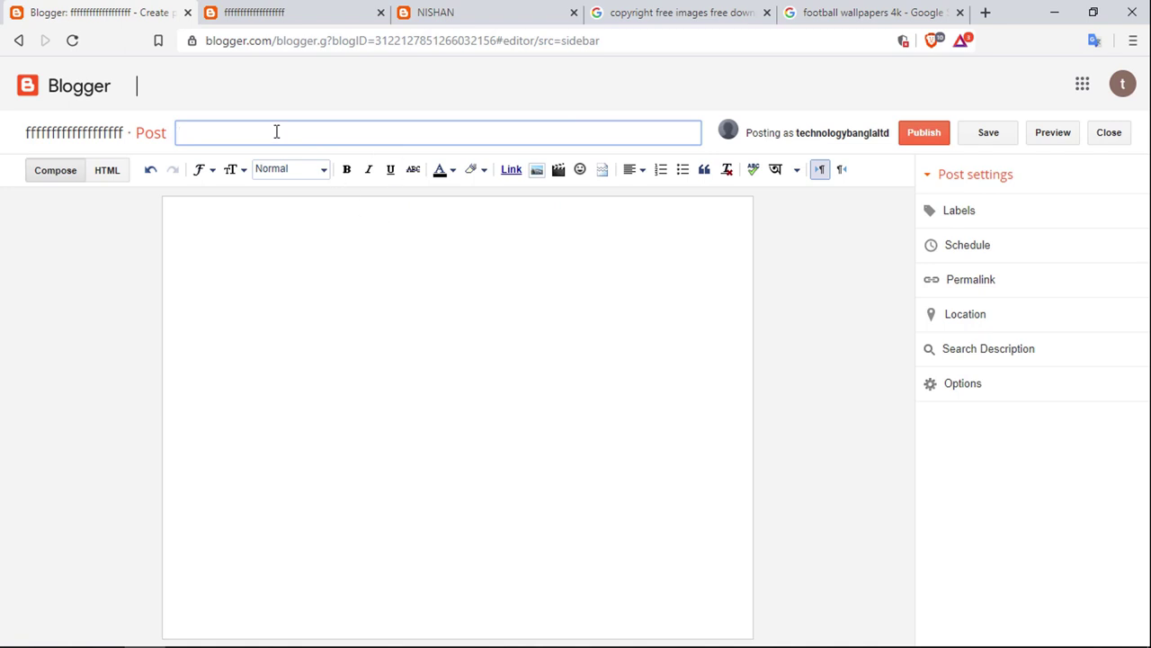
key("ctrl+v")
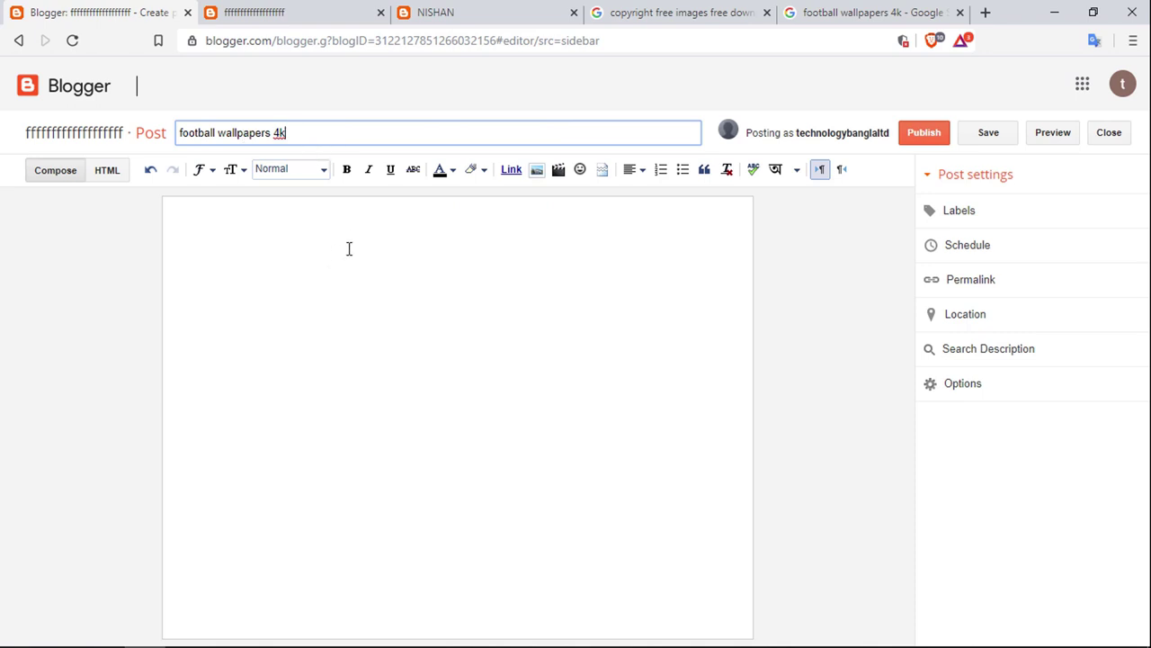
left_click(262, 234)
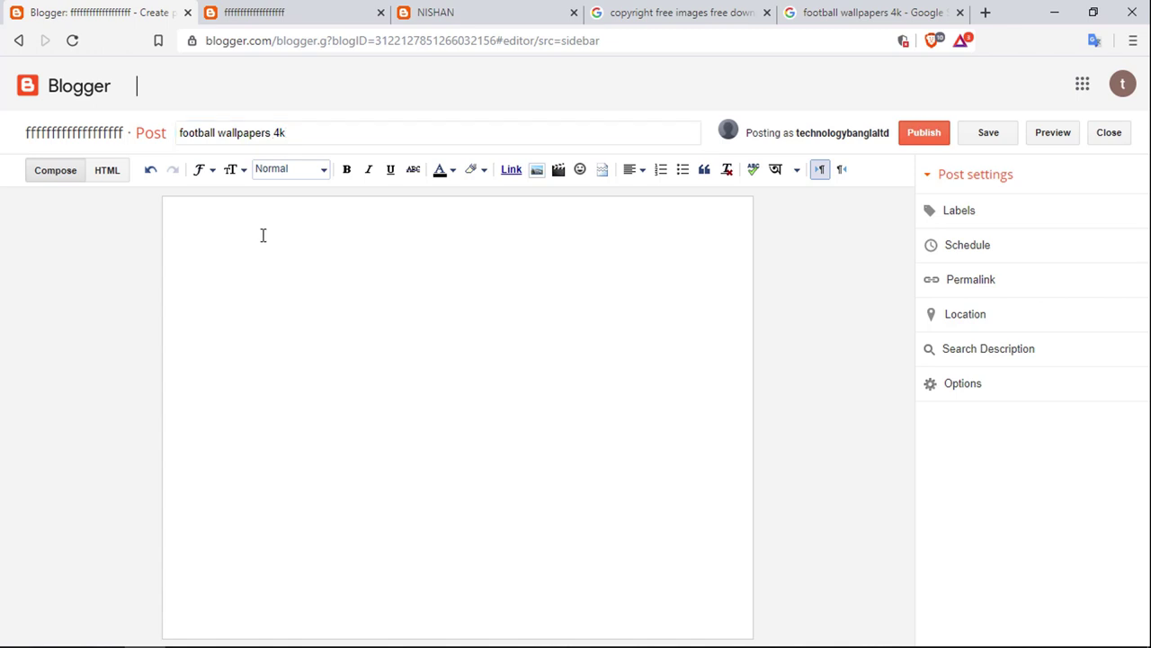
left_click(542, 174)
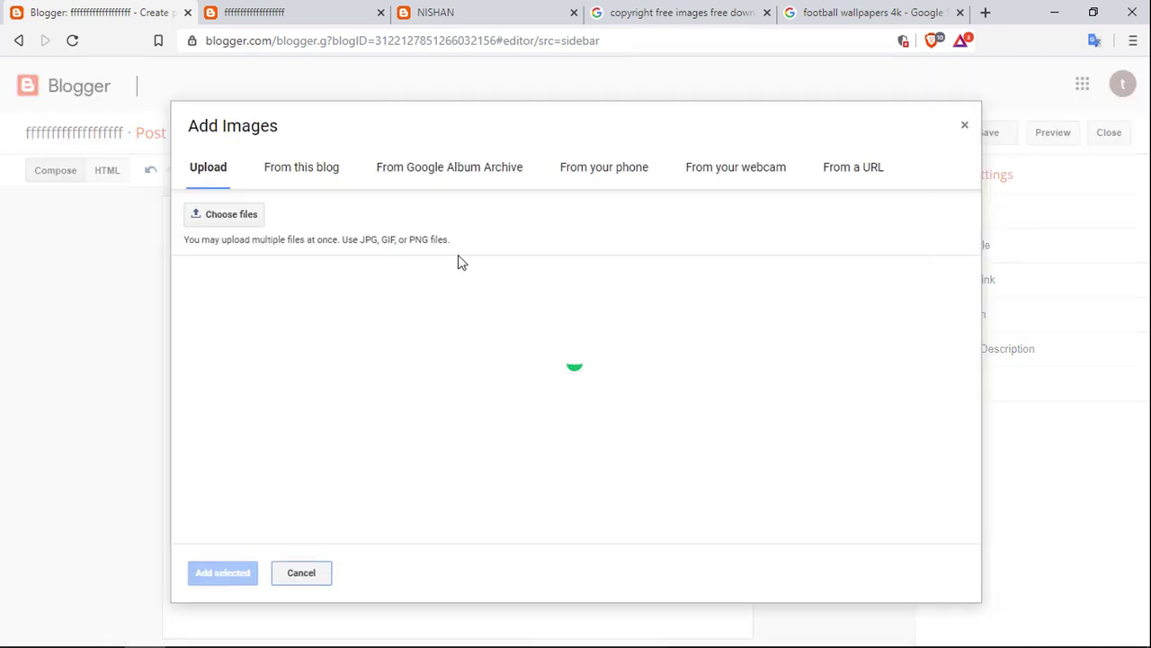
left_click(965, 128)
Preview the picture named download in the Photo Download Site folder and rename it "football wallpapers 4k".
left_click(1052, 12)
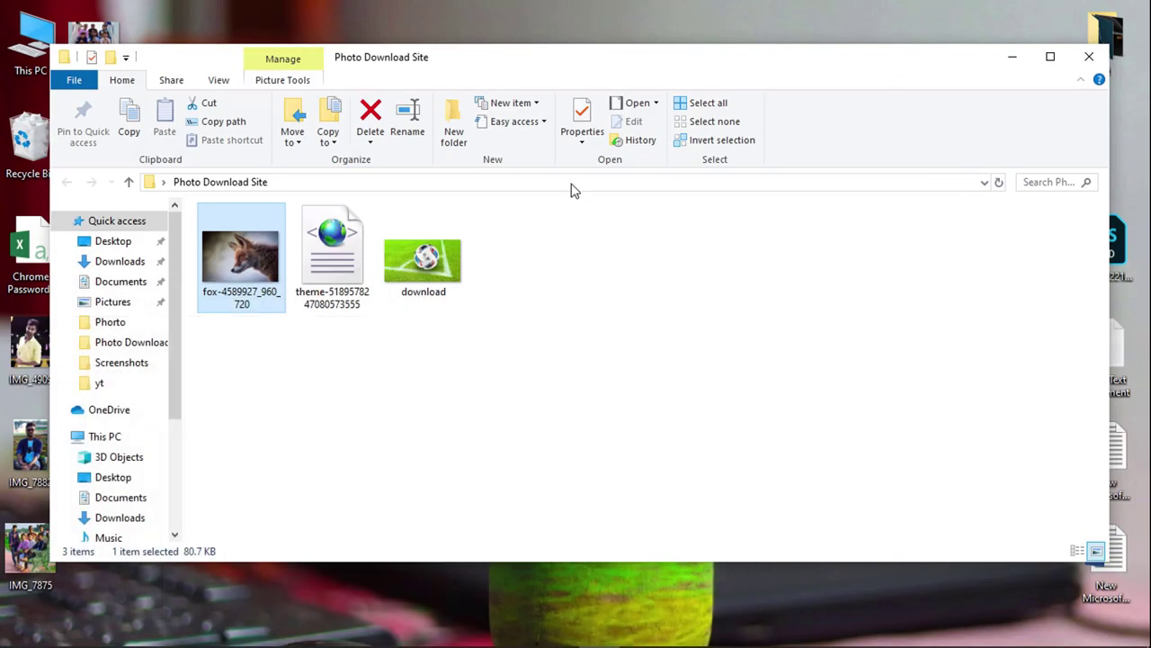
double_click(454, 265)
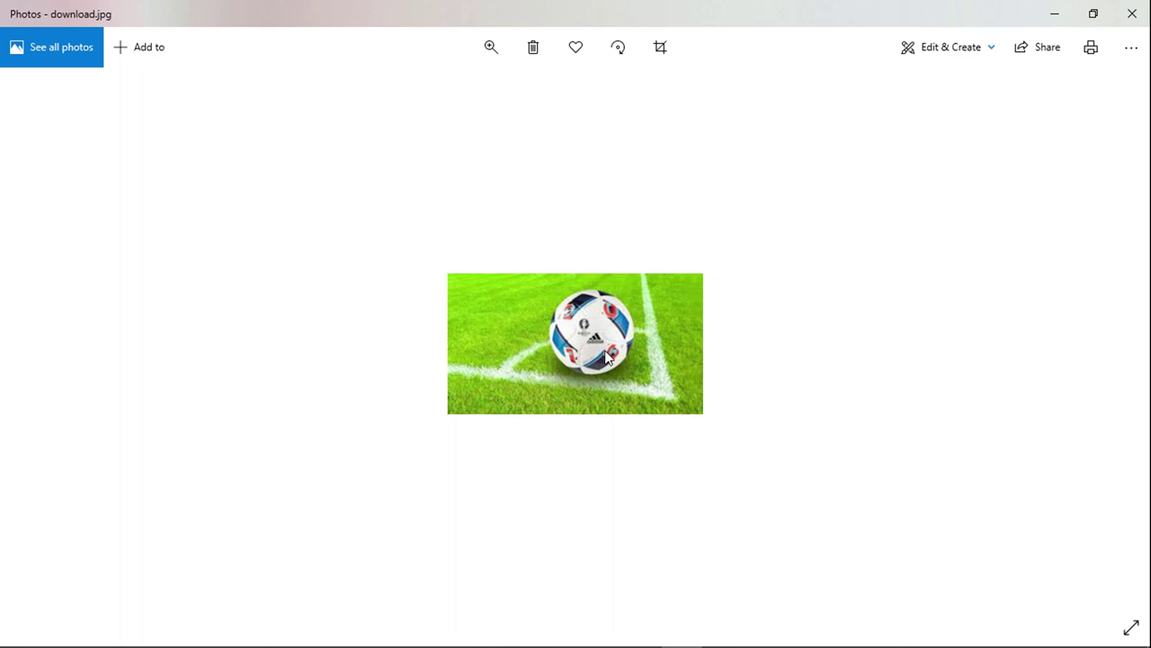
left_click(1133, 14)
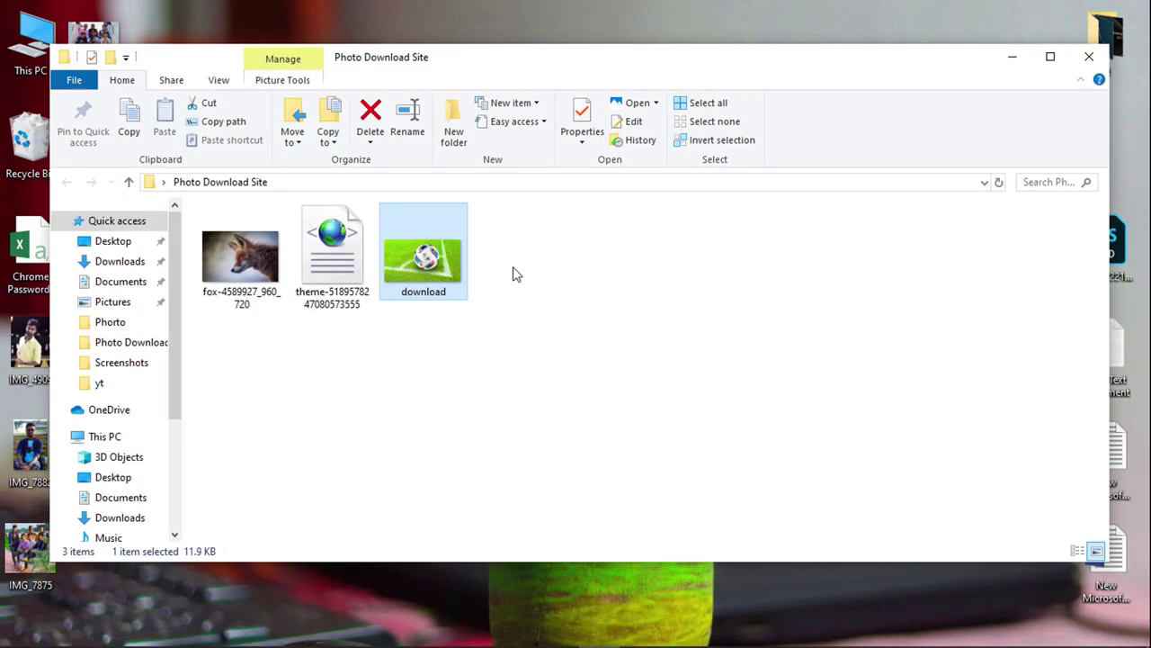
right_click(443, 274)
left_click(515, 610)
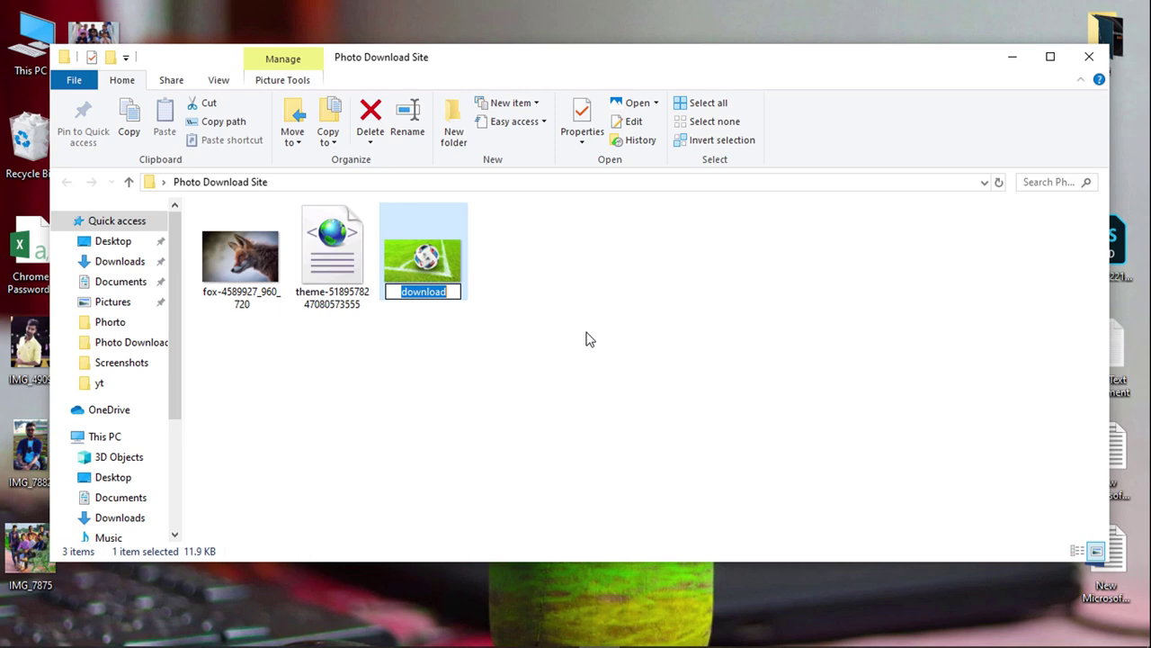
key("ctrl+v")
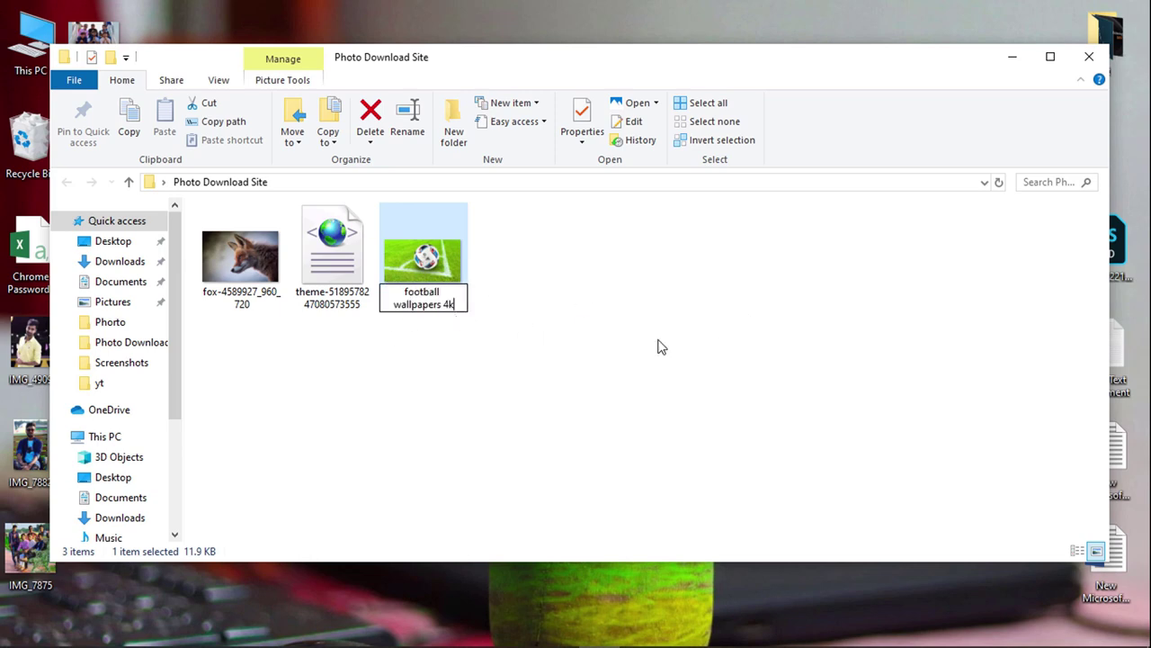
left_click(493, 345)
left_click(610, 357)
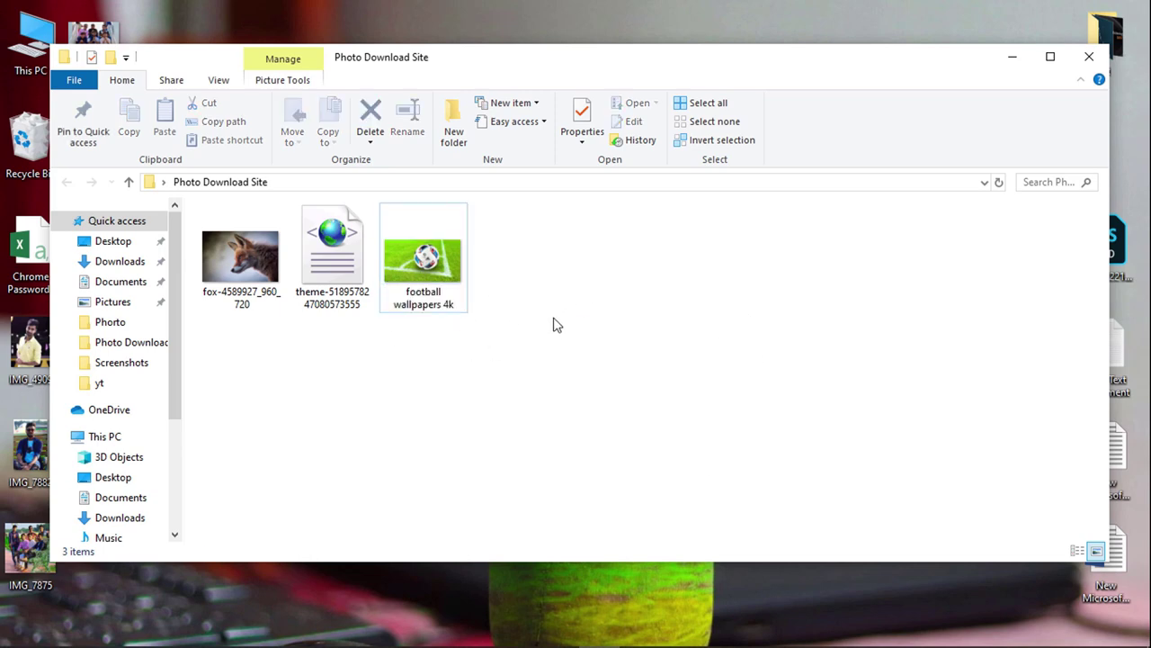
View the renamed football picture in Photos and close it again.
left_click(431, 270)
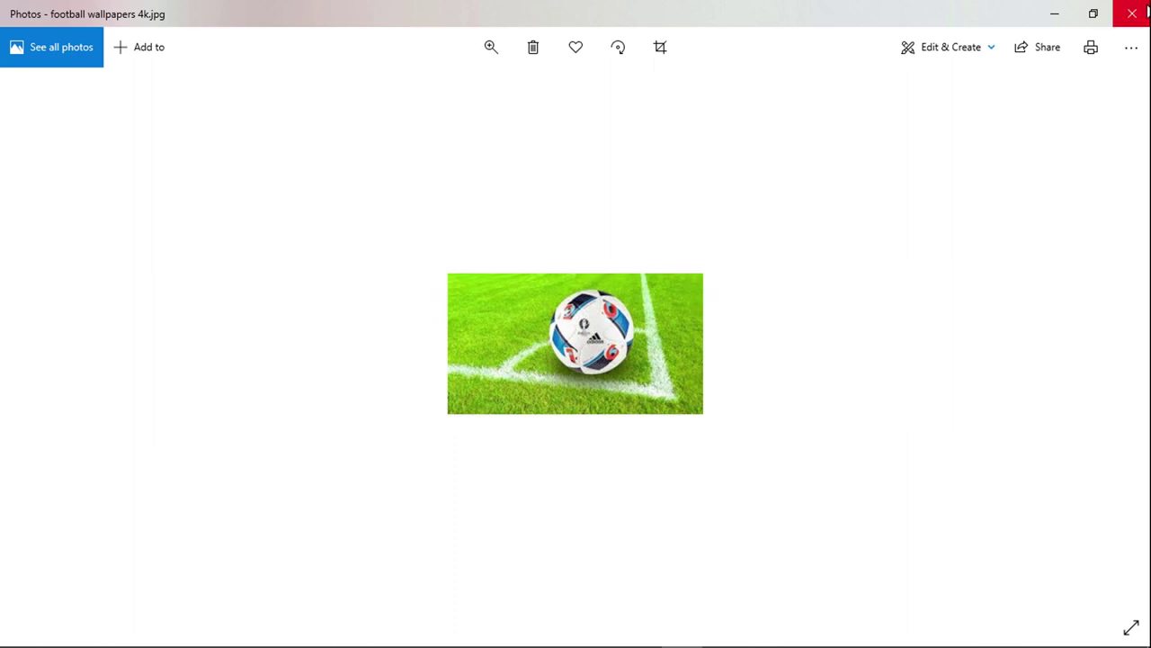
left_click(1132, 13)
left_click(503, 384)
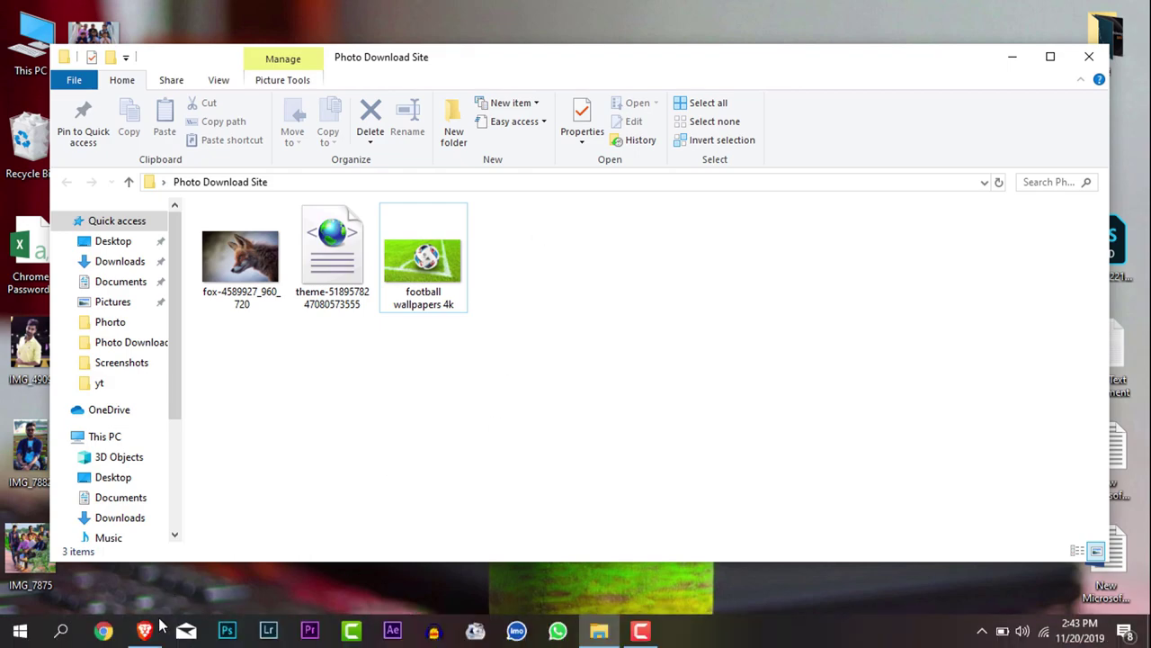
Enter "football wallpapers 4k" as the Blogger post's text and insert the football wallpapers 4k picture from the Photo Download Site folder below it.
left_click(105, 627)
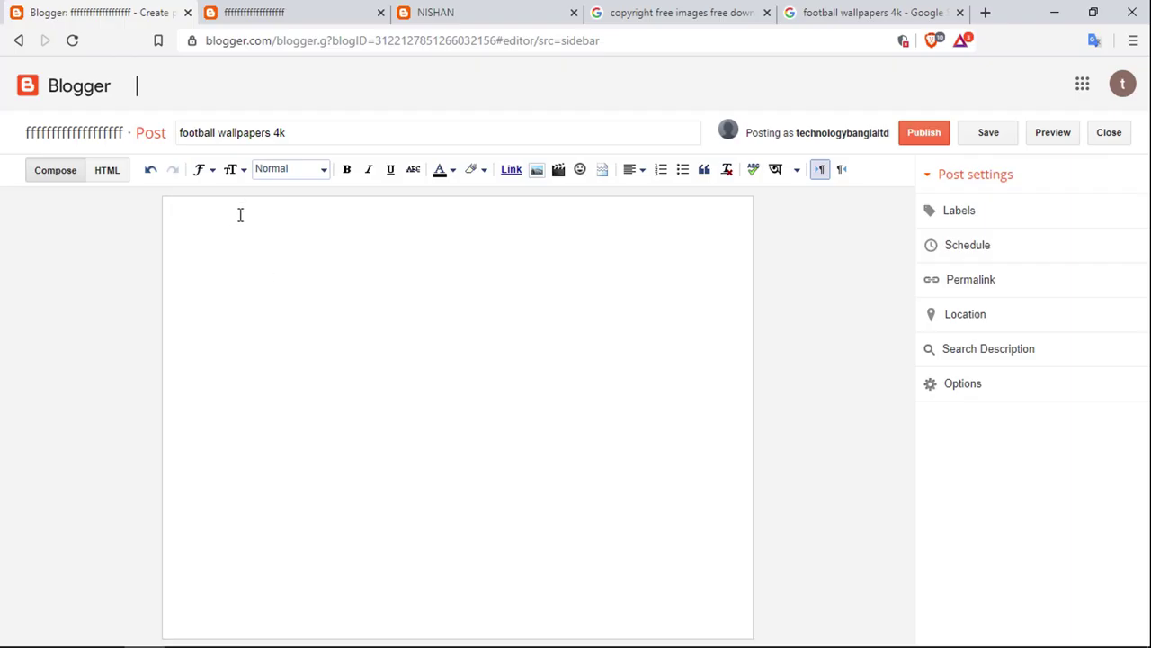
key("ctrl+v")
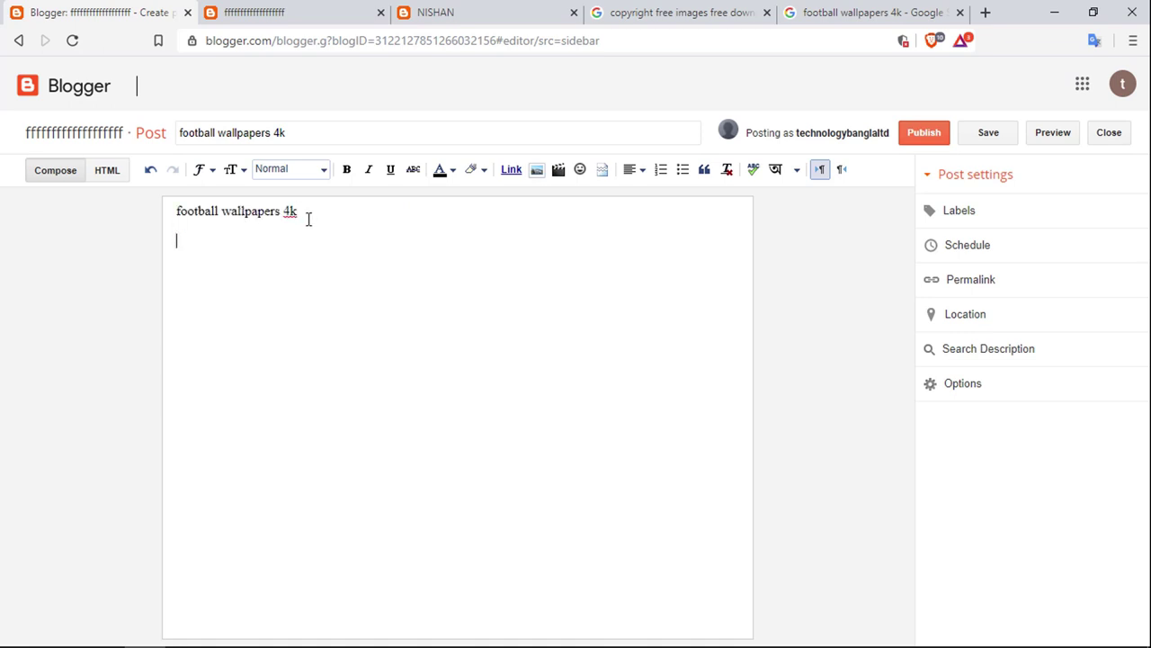
left_click(536, 170)
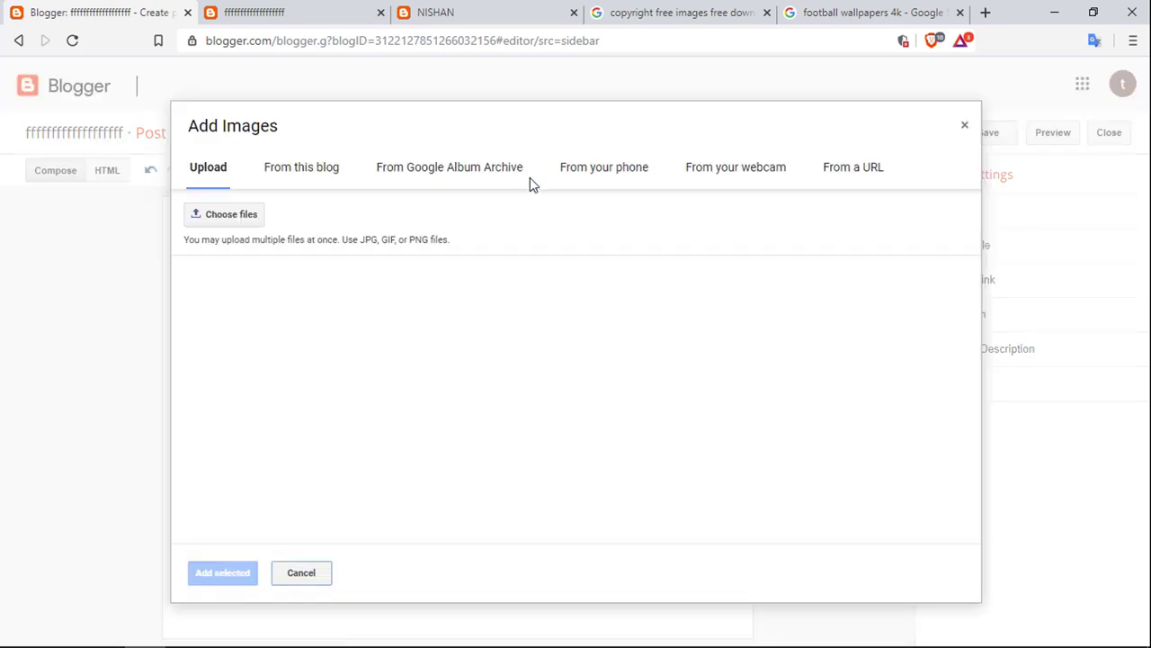
left_click(231, 222)
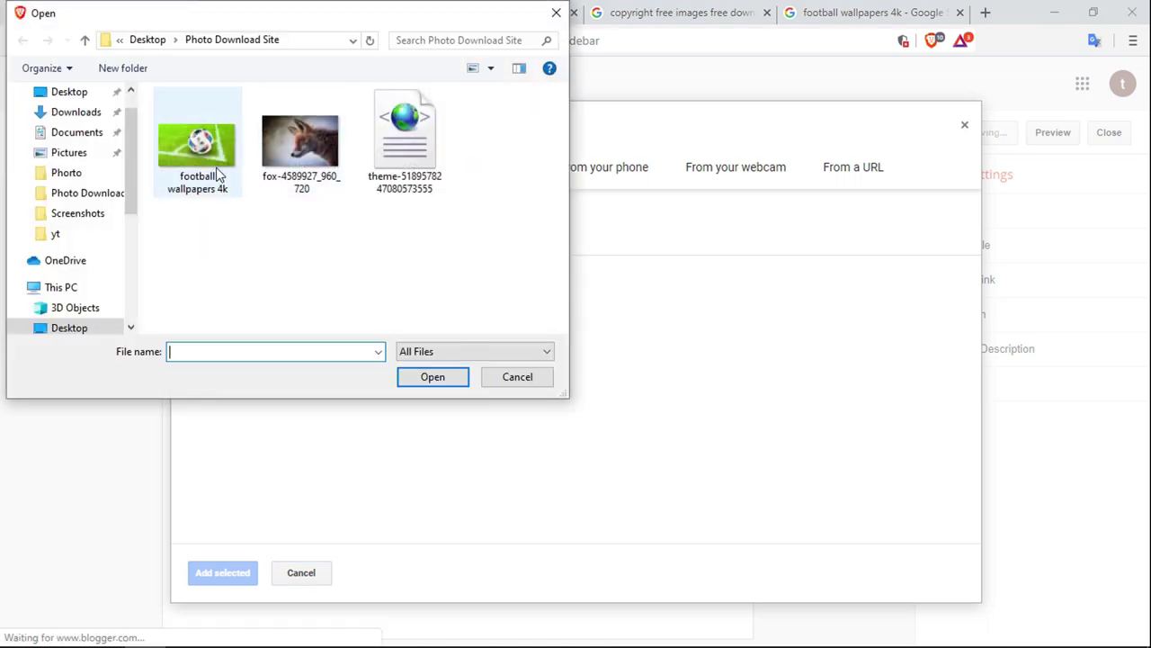
left_click(213, 175)
left_click(420, 380)
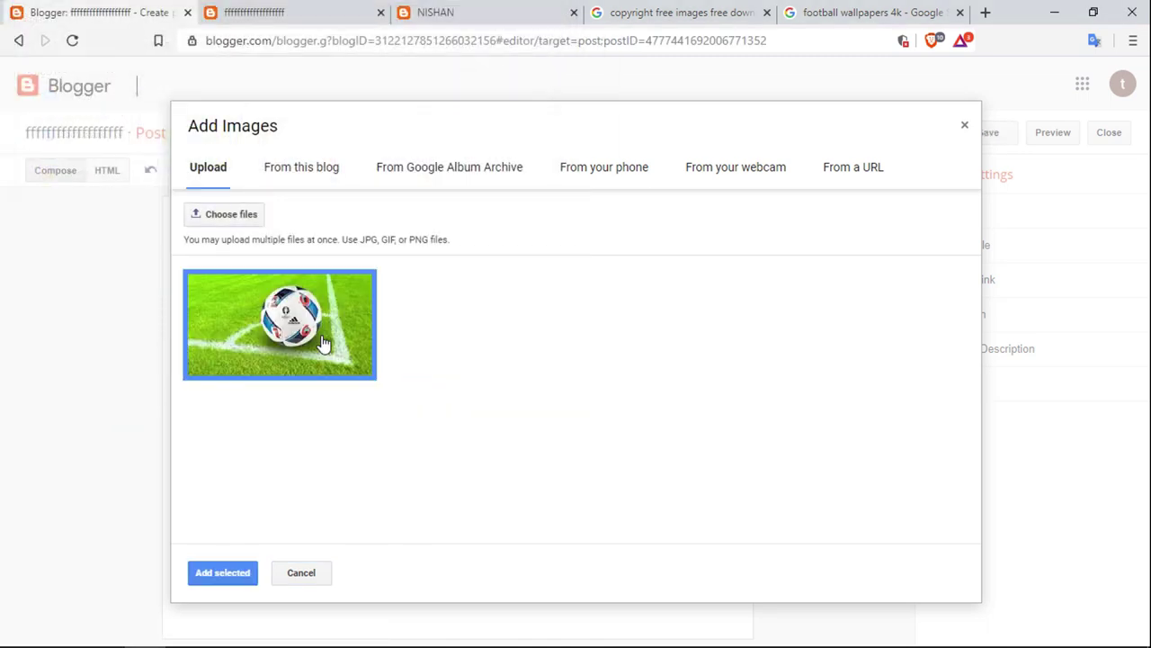
left_click(231, 572)
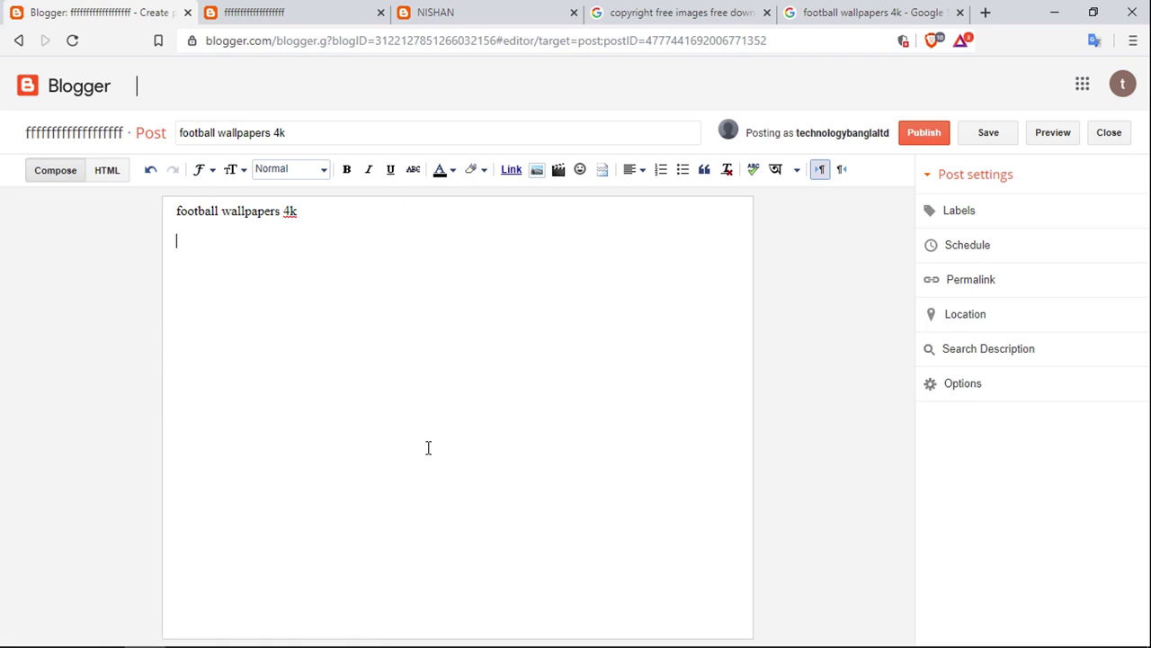
Resize the inserted football picture to X-Large.
left_click(460, 315)
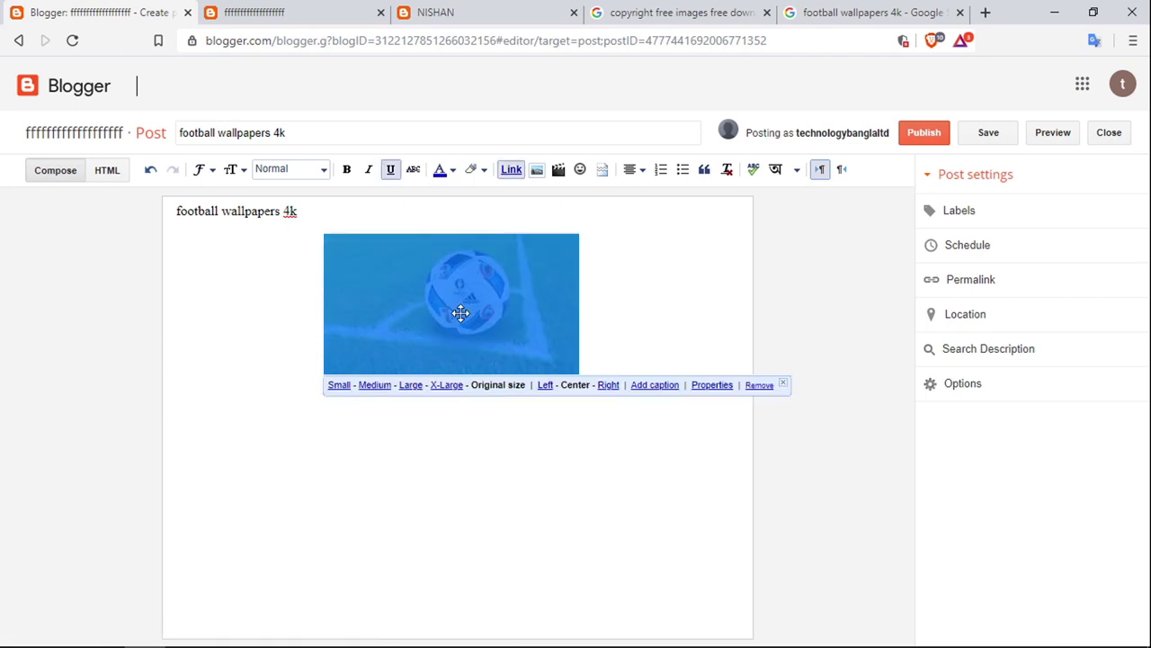
left_click(363, 489)
left_click(540, 338)
left_click(438, 386)
left_click(364, 615)
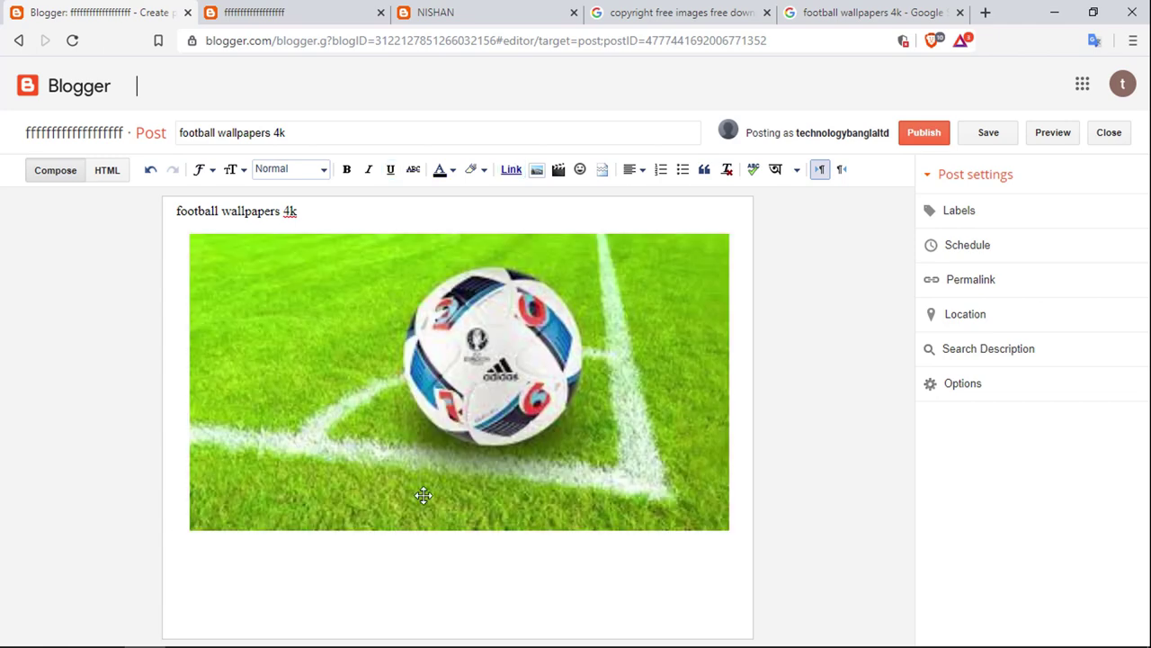
left_click(467, 448)
left_click(453, 568)
Add the caption "football wallpapers 4k" to the football picture.
left_click(404, 375)
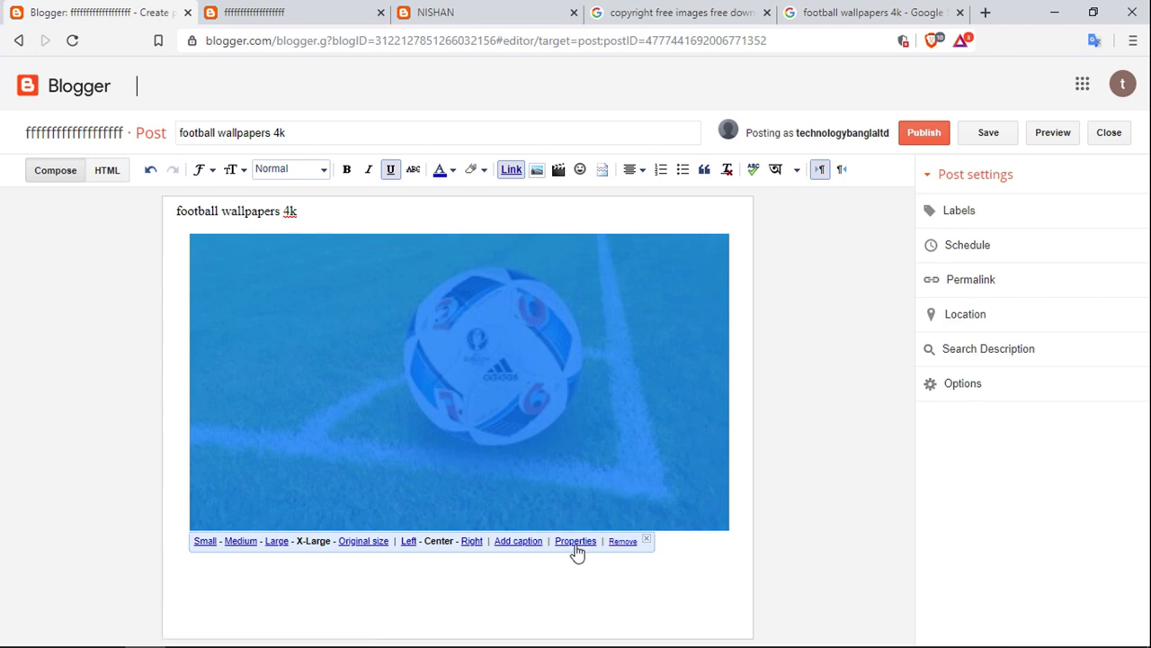
left_click(521, 543)
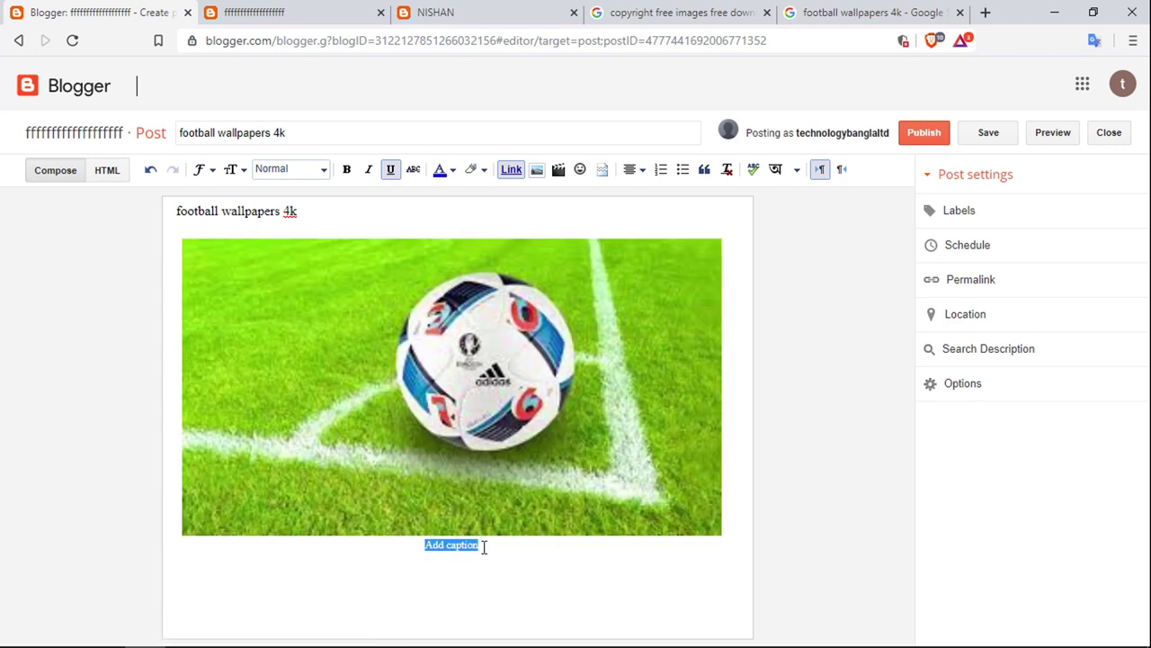
key("ctrl+v")
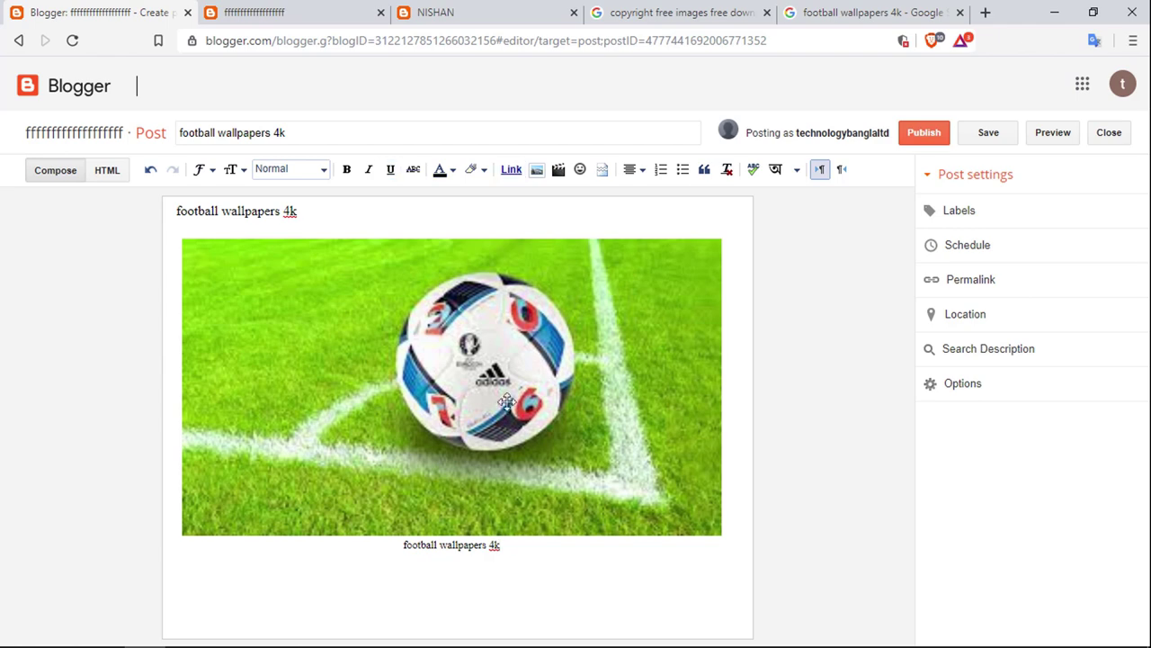
Set both the title text and the alt text of the football picture to "football wallpapers 4k".
right_click(555, 492)
key("ctrl+c")
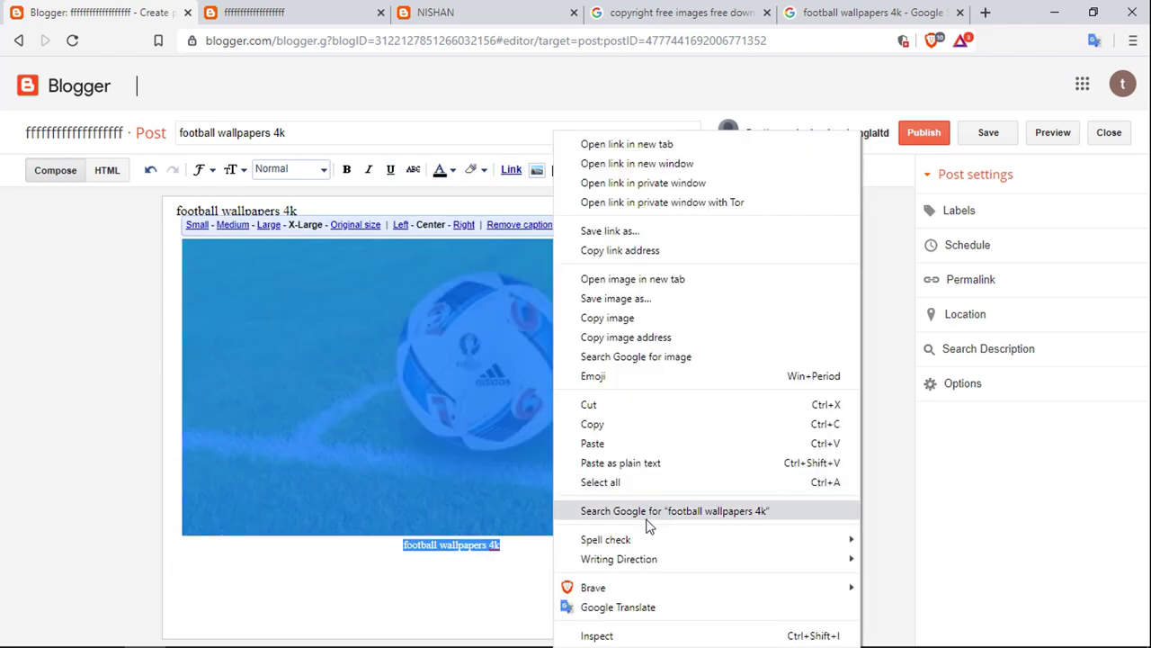
key("Escape")
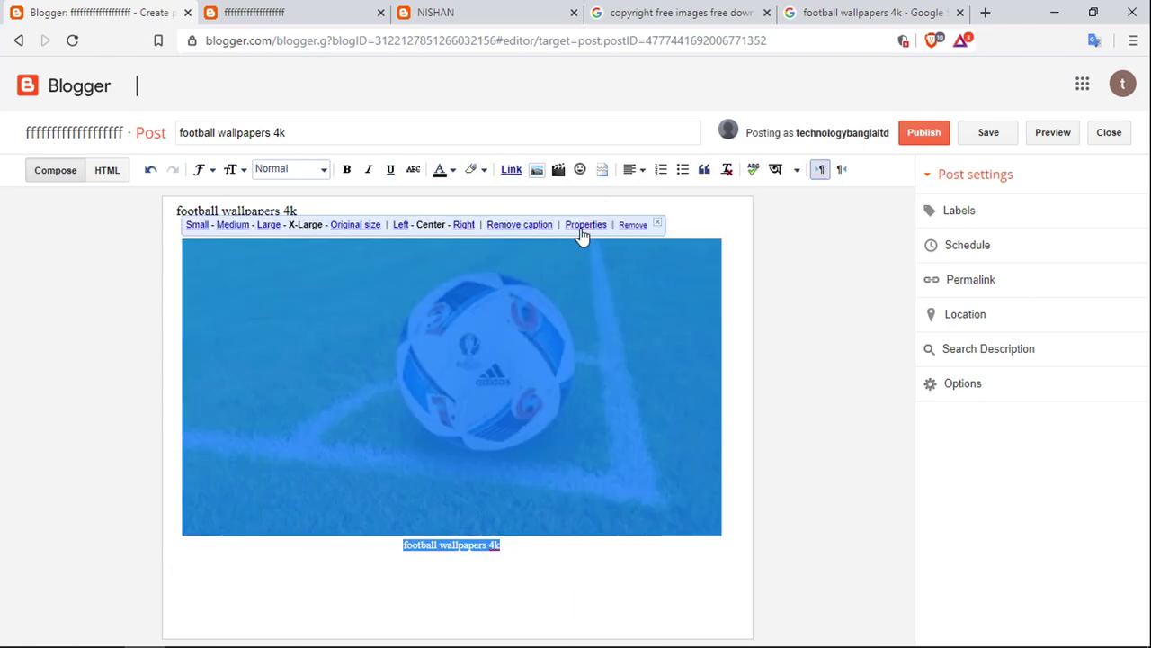
left_click(604, 225)
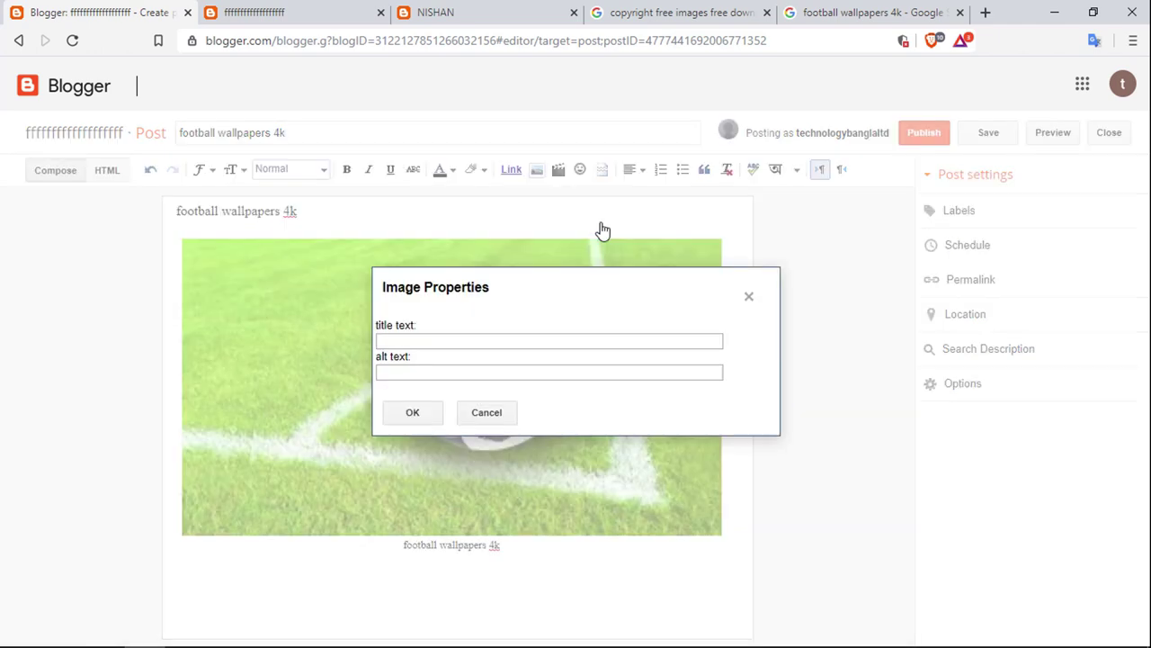
left_click(432, 340)
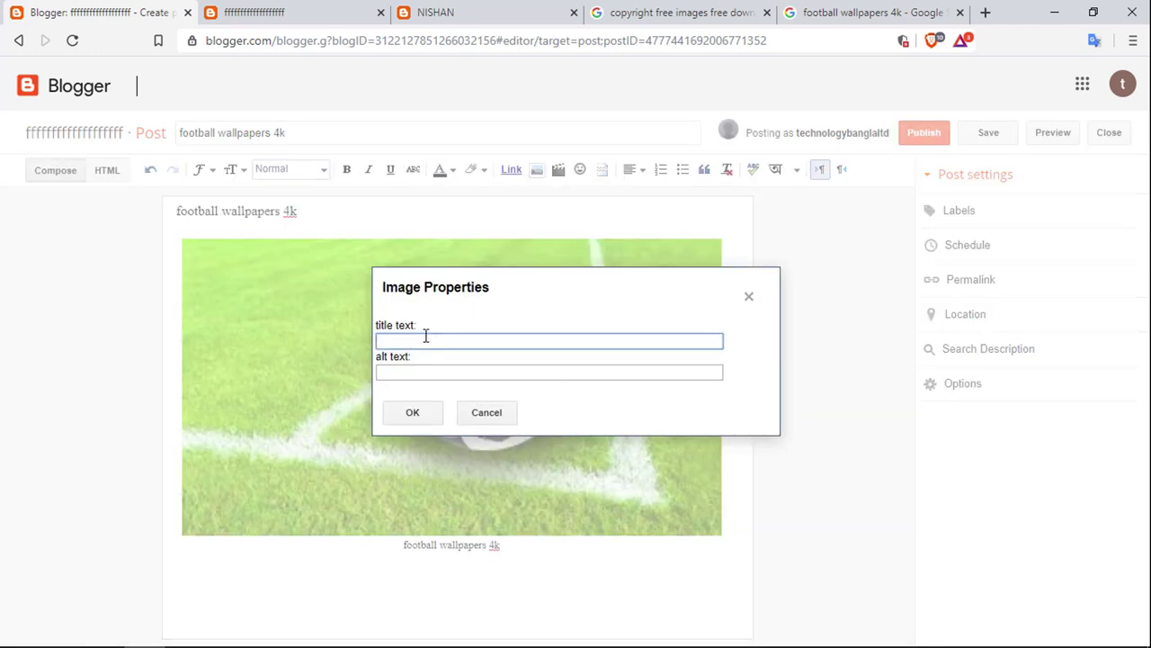
key("ctrl+v")
left_click(473, 378)
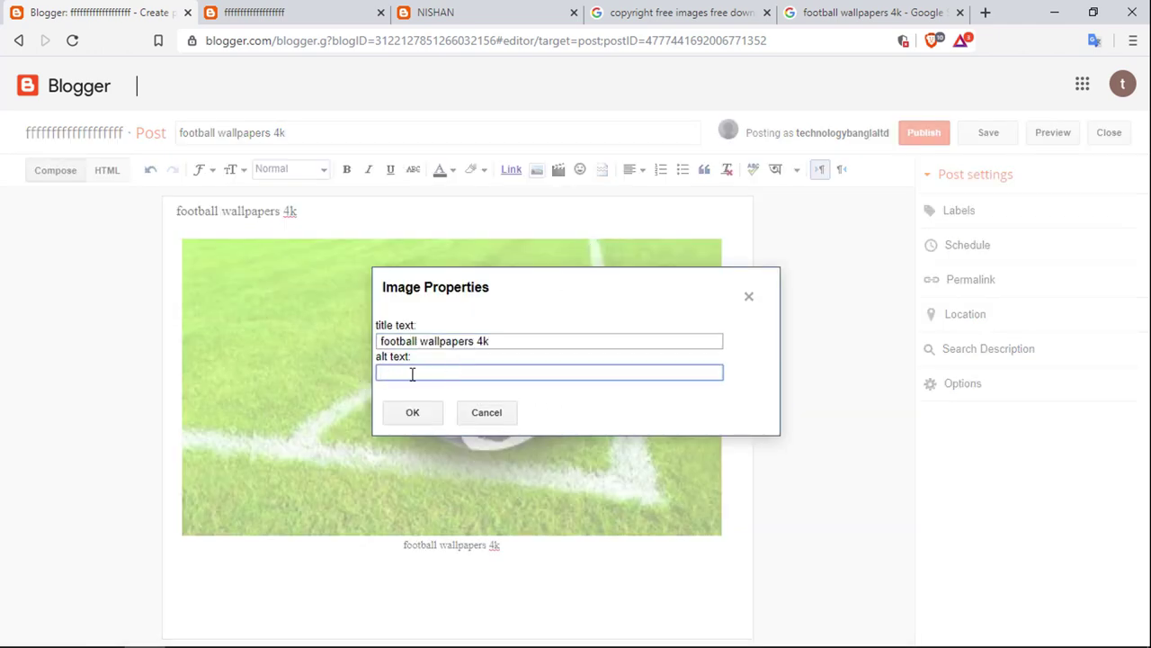
key("ctrl+v")
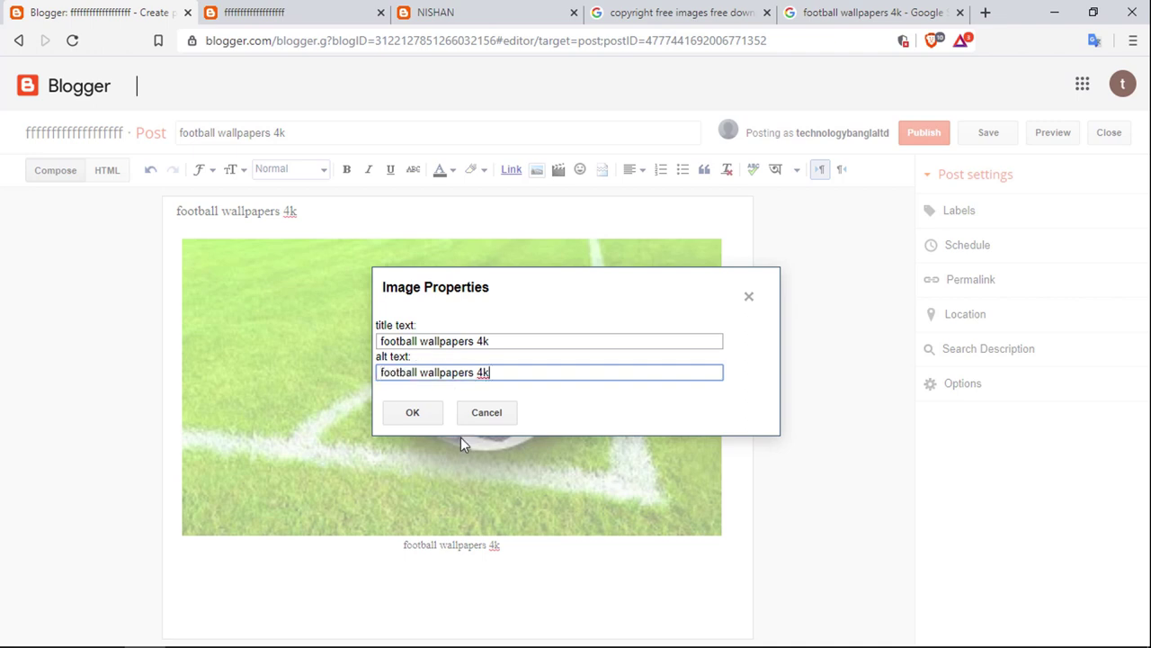
left_click(428, 421)
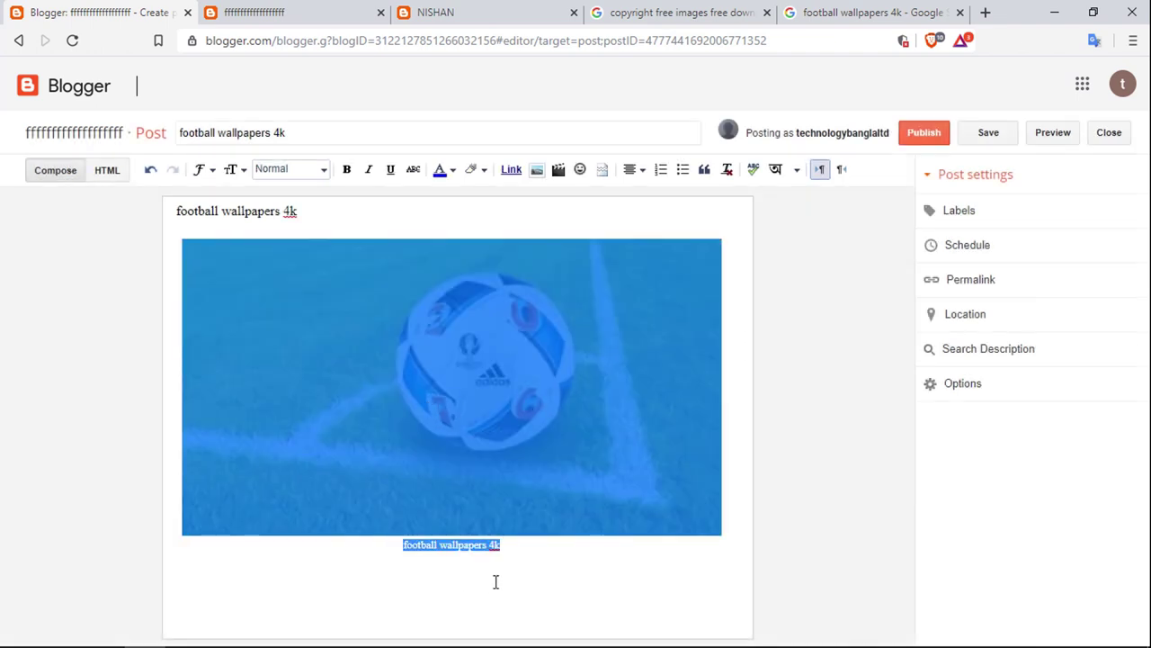
left_click(531, 570)
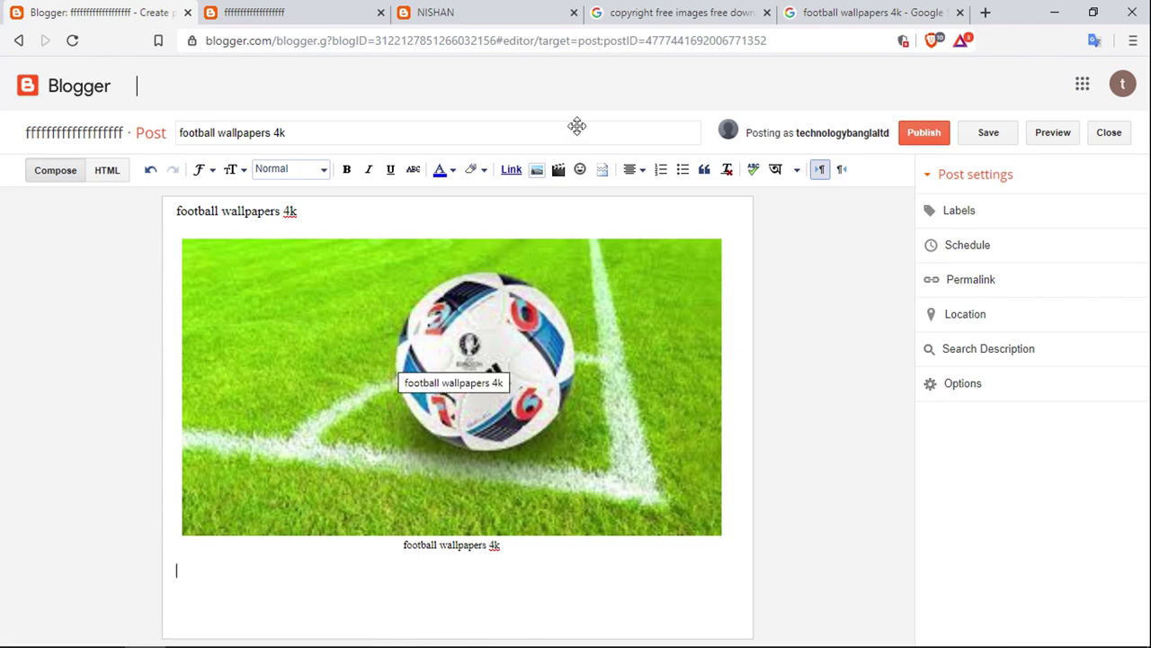
Begin the post's search description with "football wallpapers 4k," and copy Google's list of searches related to that phrase.
left_click(936, 360)
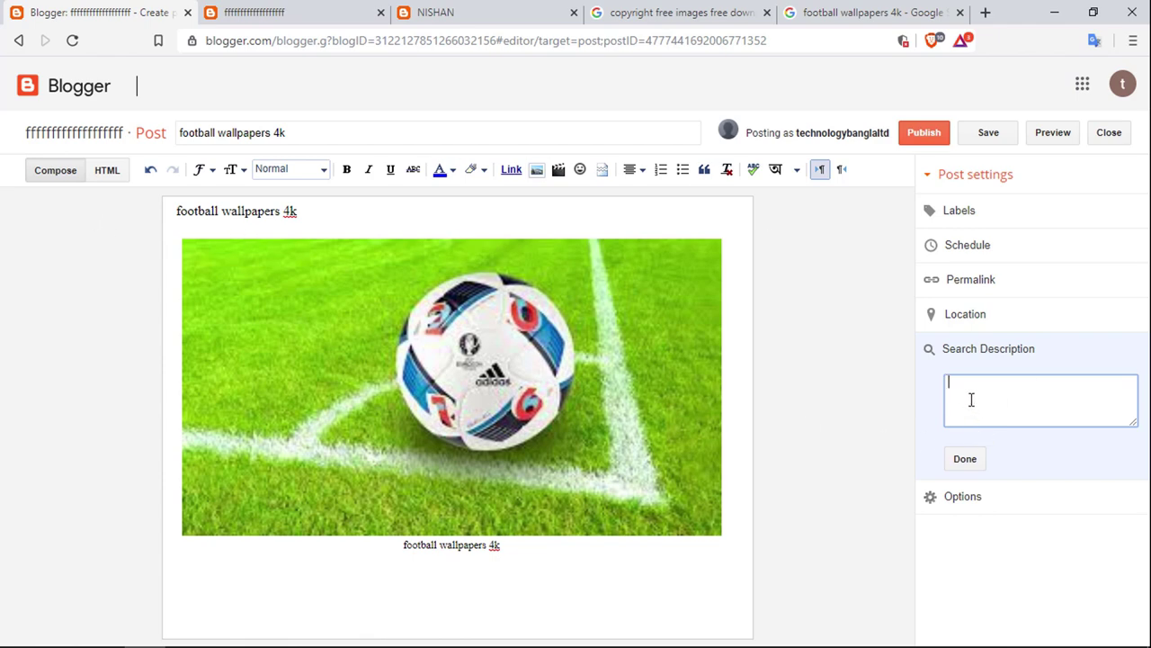
key("ctrl+v")
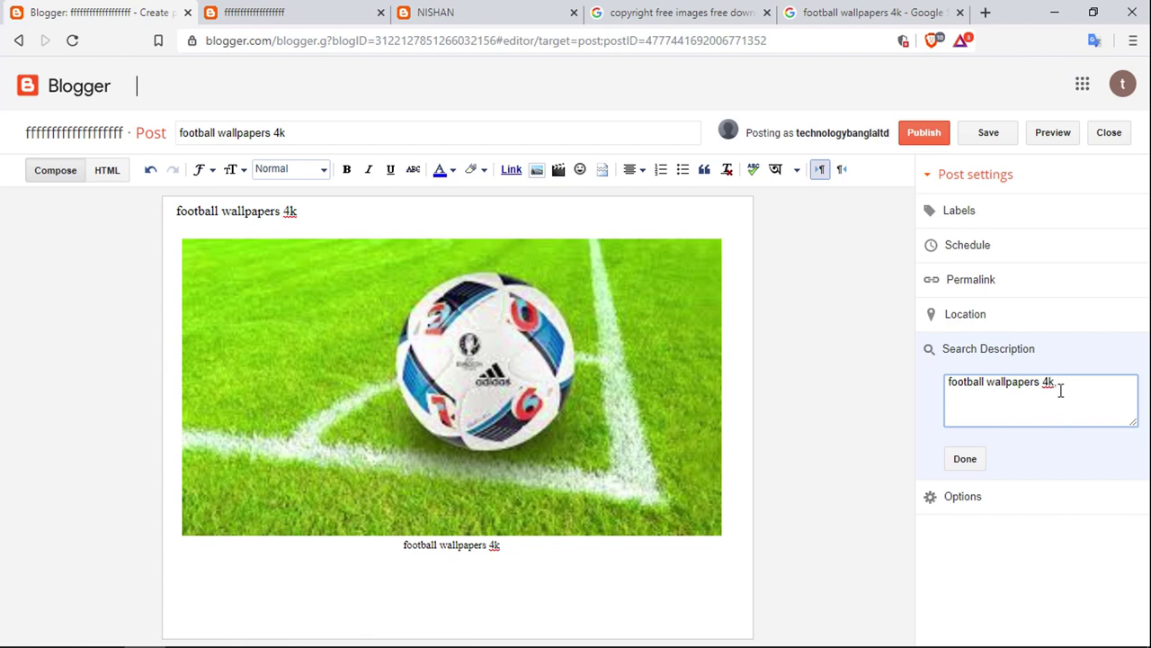
left_click(886, 18)
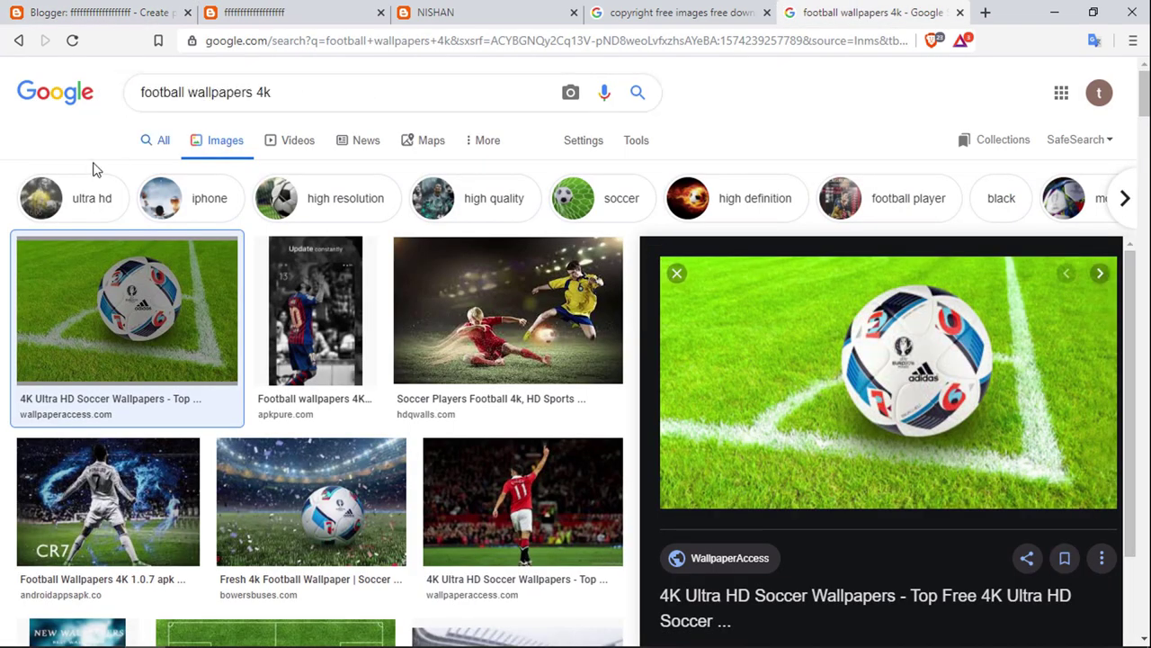
left_click(151, 147)
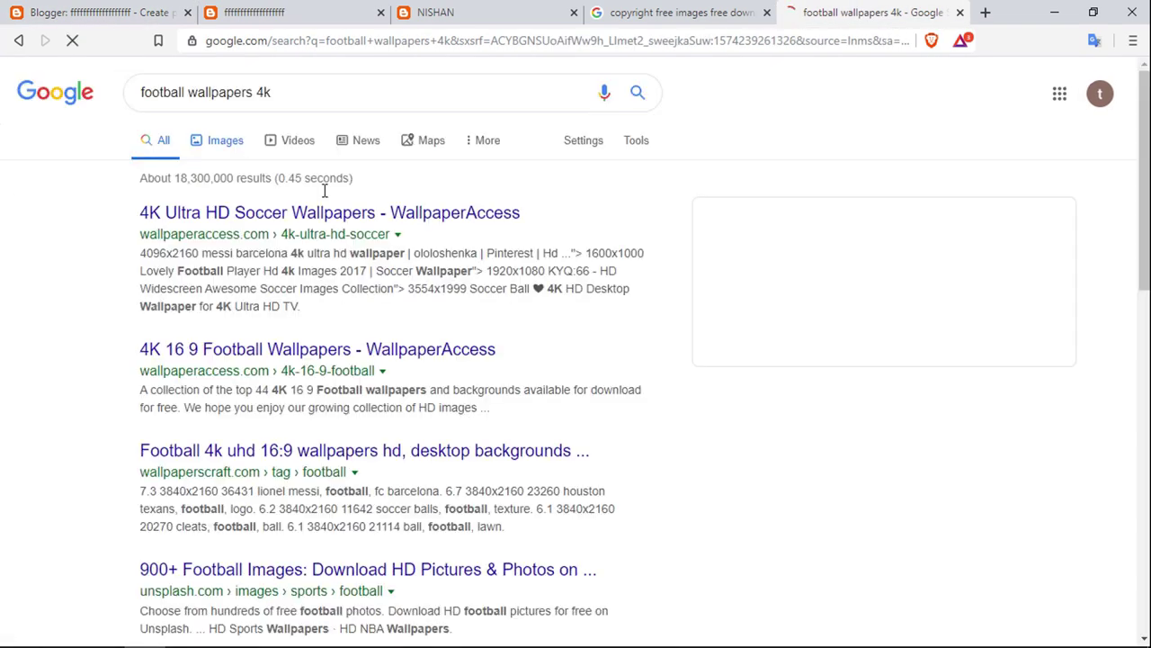
scroll(689, 337, "down", 10)
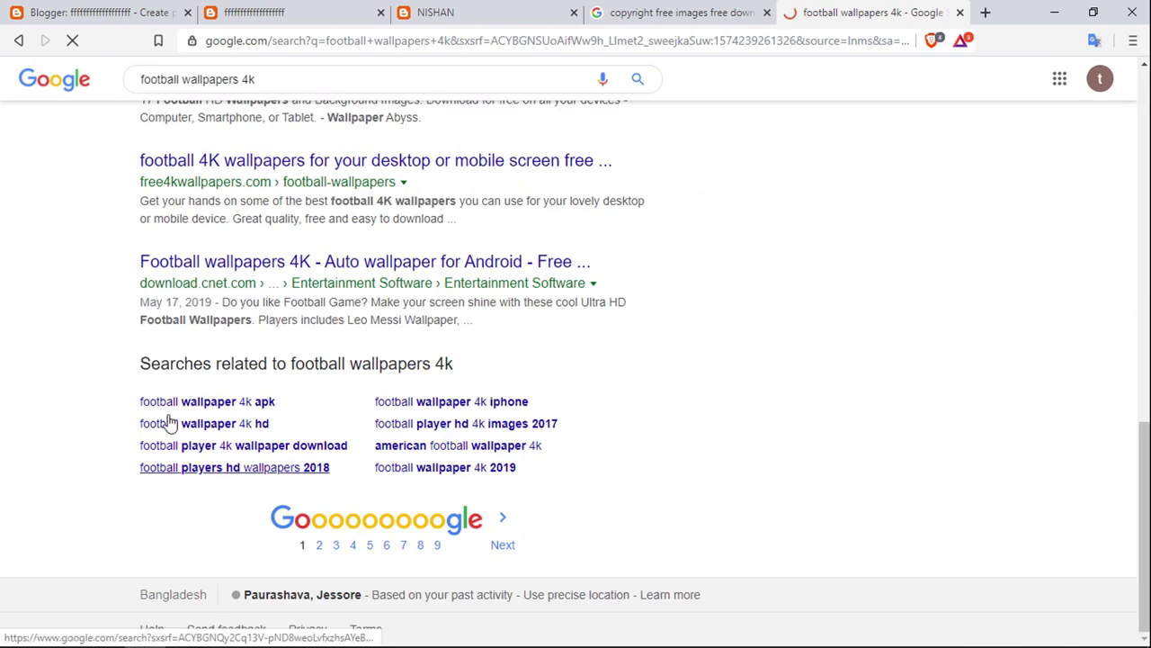
left_click_drag(113, 399, 153, 422)
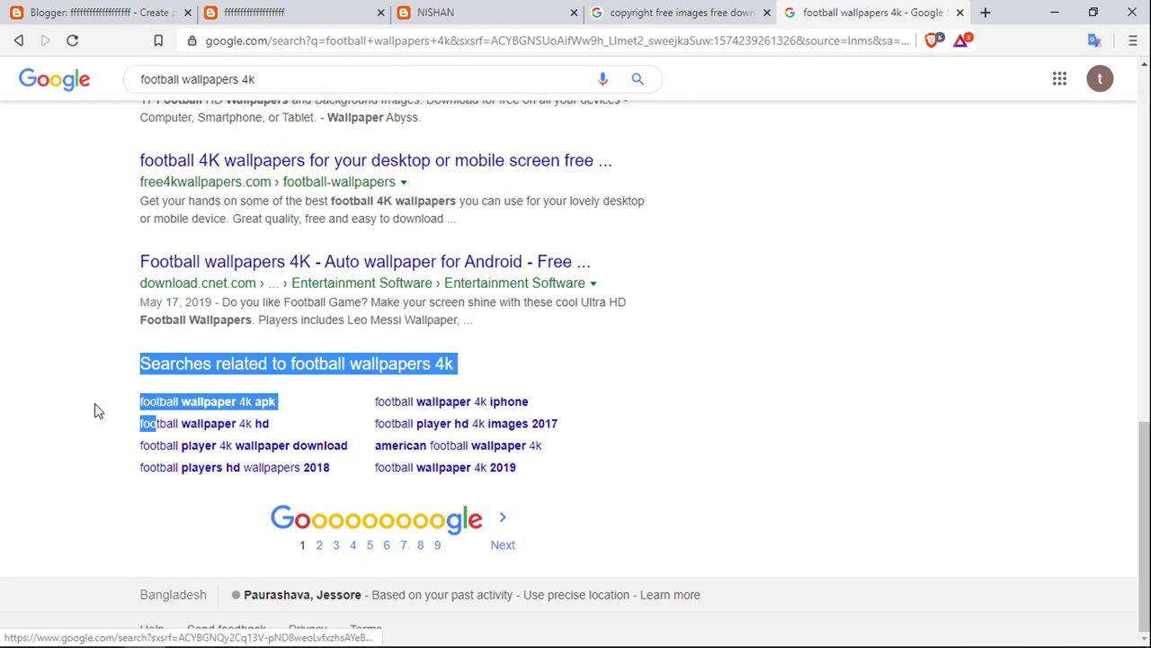
left_click_drag(494, 442, 171, 406)
right_click(170, 401)
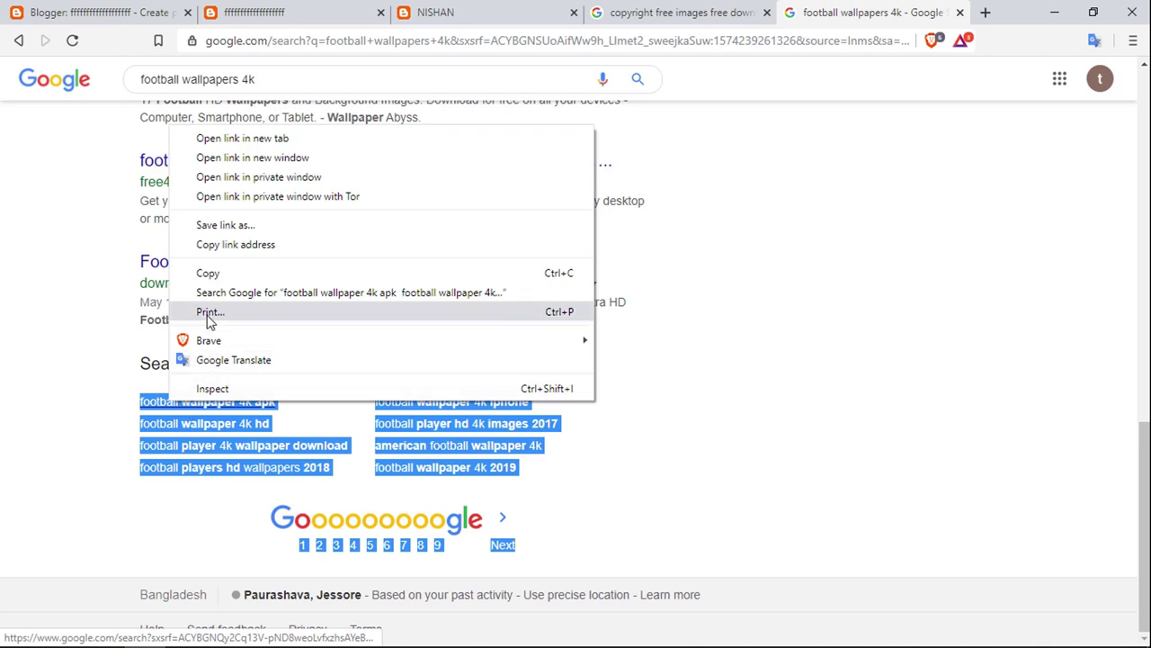
left_click(224, 272)
Append the copied related searches to the post's search description and save it.
left_click(90, 12)
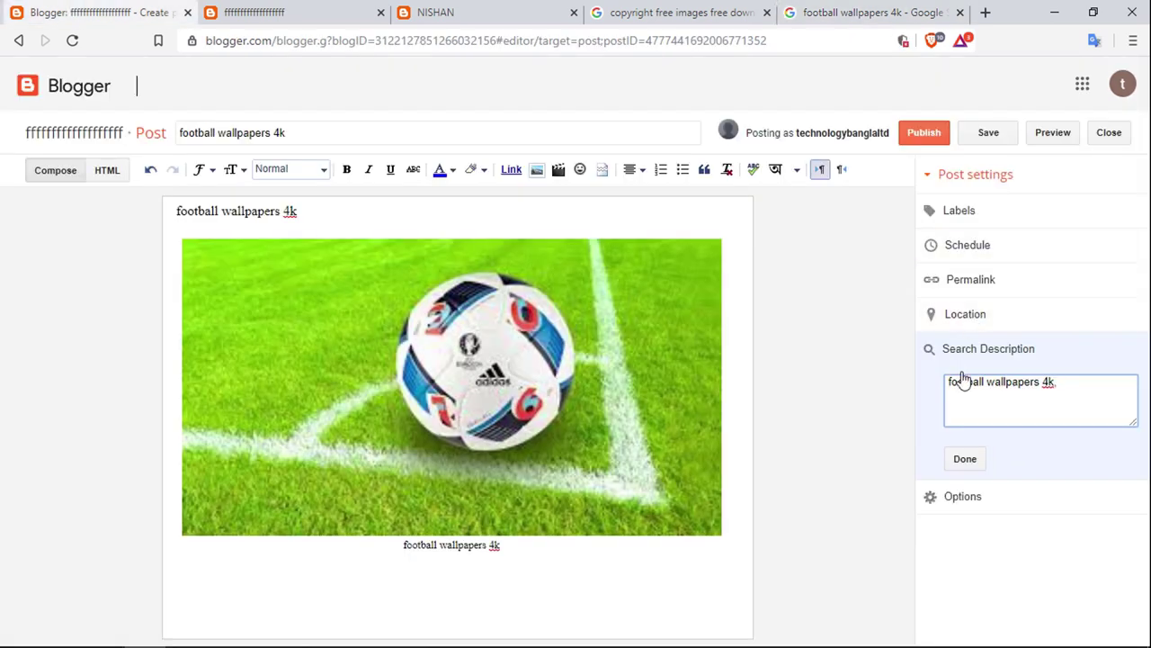
left_click(1046, 405)
key("ctrl+v")
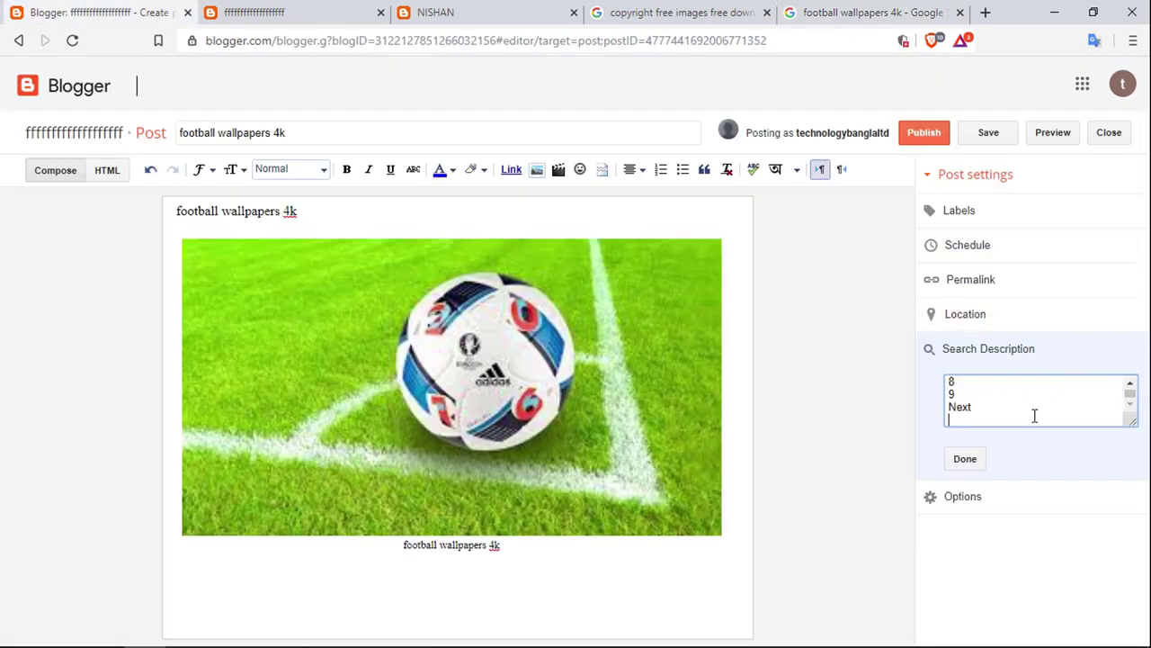
scroll(989, 414, "up", 5)
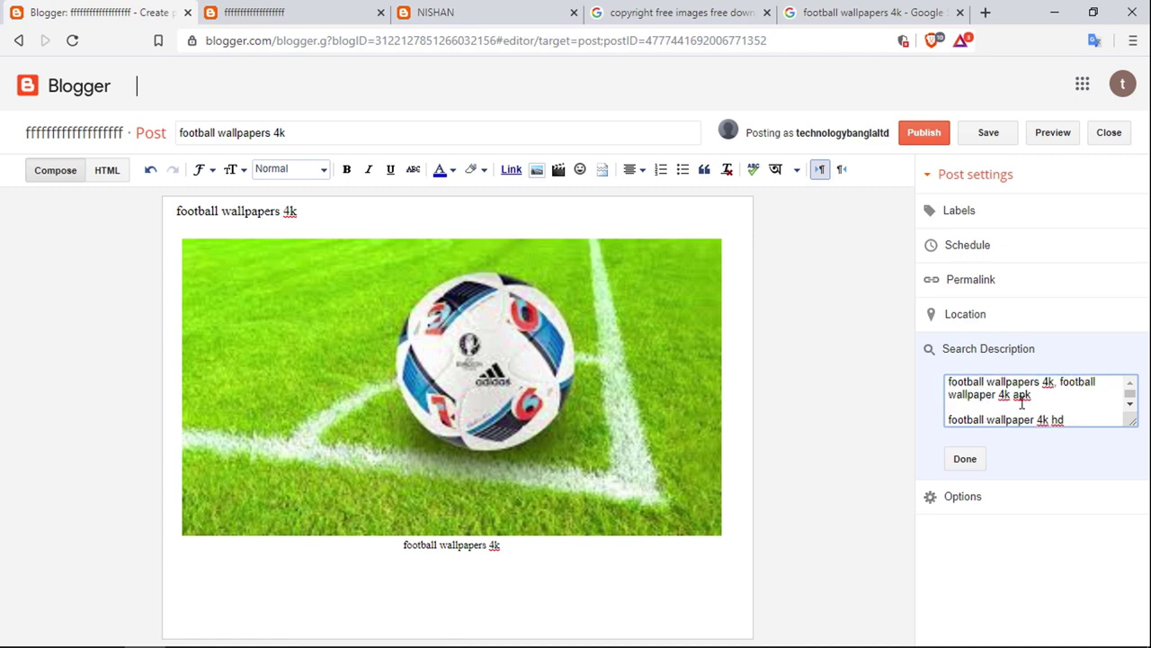
left_click(965, 458)
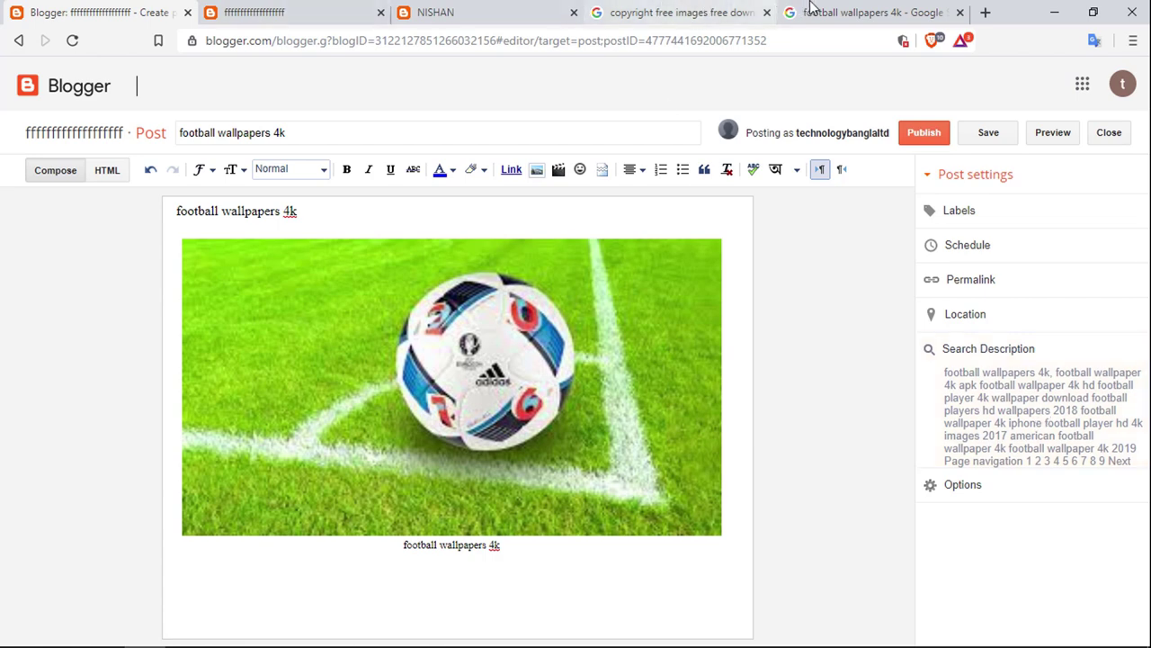
left_click(837, 12)
left_click(137, 469)
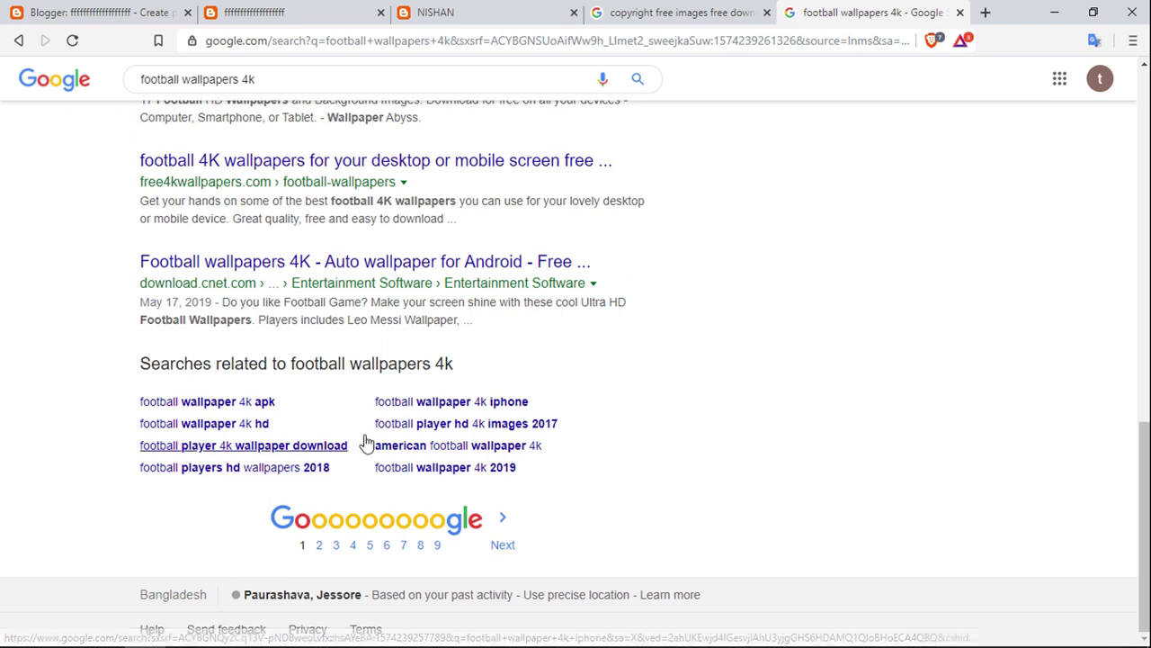
left_click(131, 12)
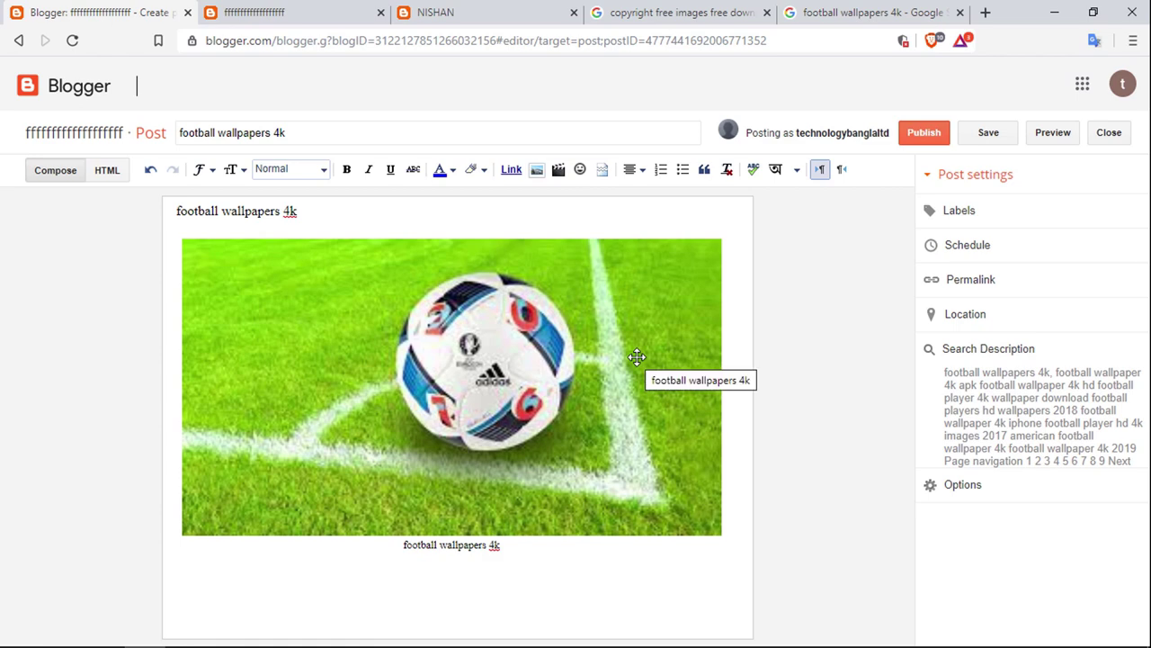
Paste the copied related searches into the post's labels.
left_click(957, 214)
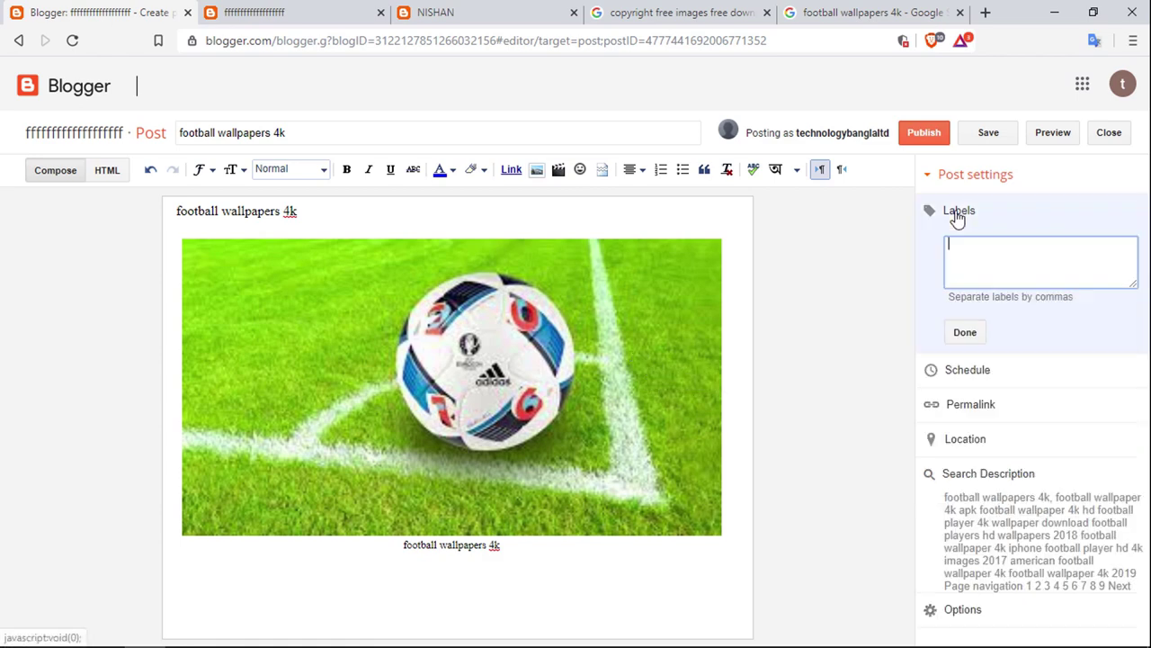
right_click(1024, 240)
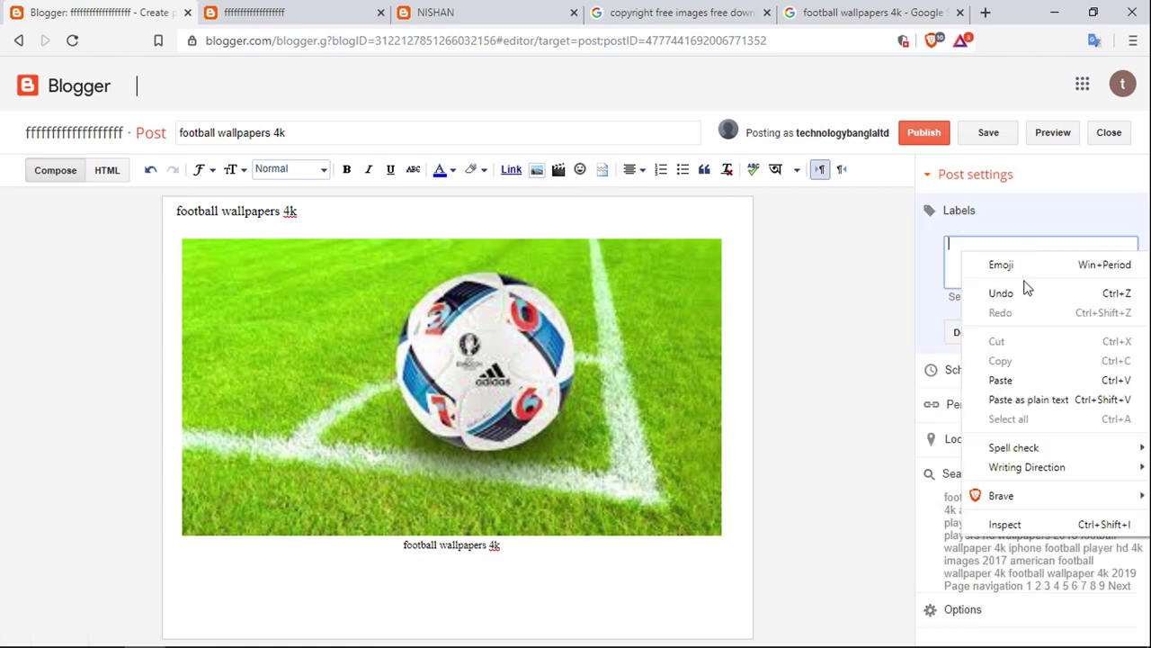
left_click(1023, 378)
scroll(989, 268, "up", 10)
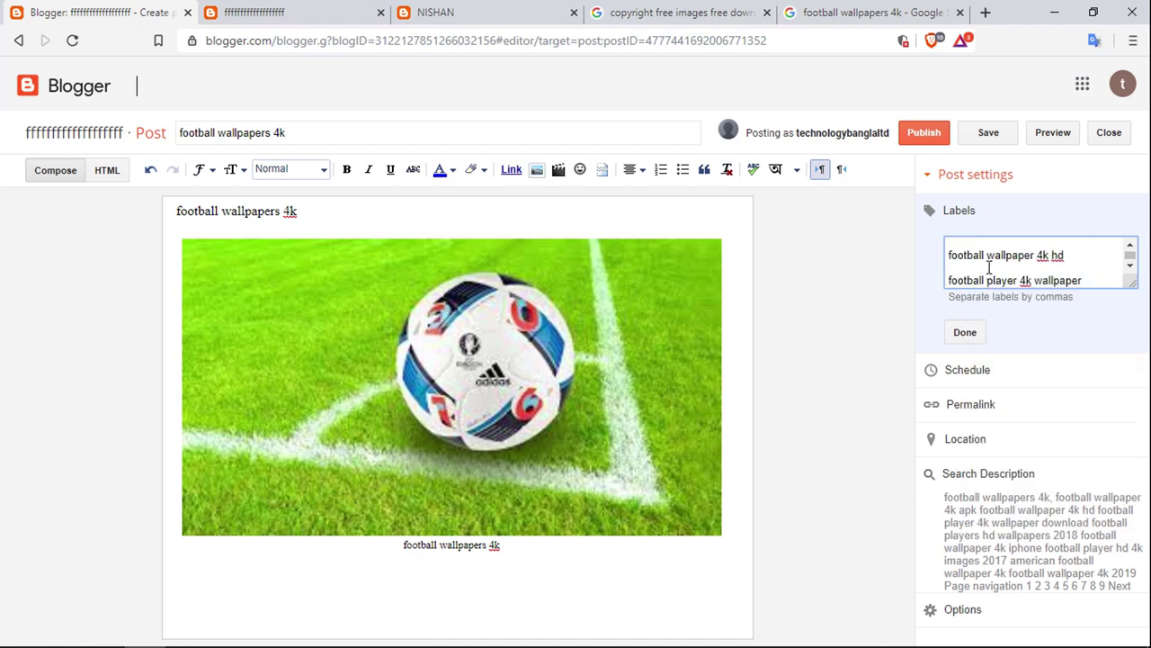
Replace all the pasted text in the post's labels with the single label "football" and save it.
left_click_drag(992, 243, 1039, 398)
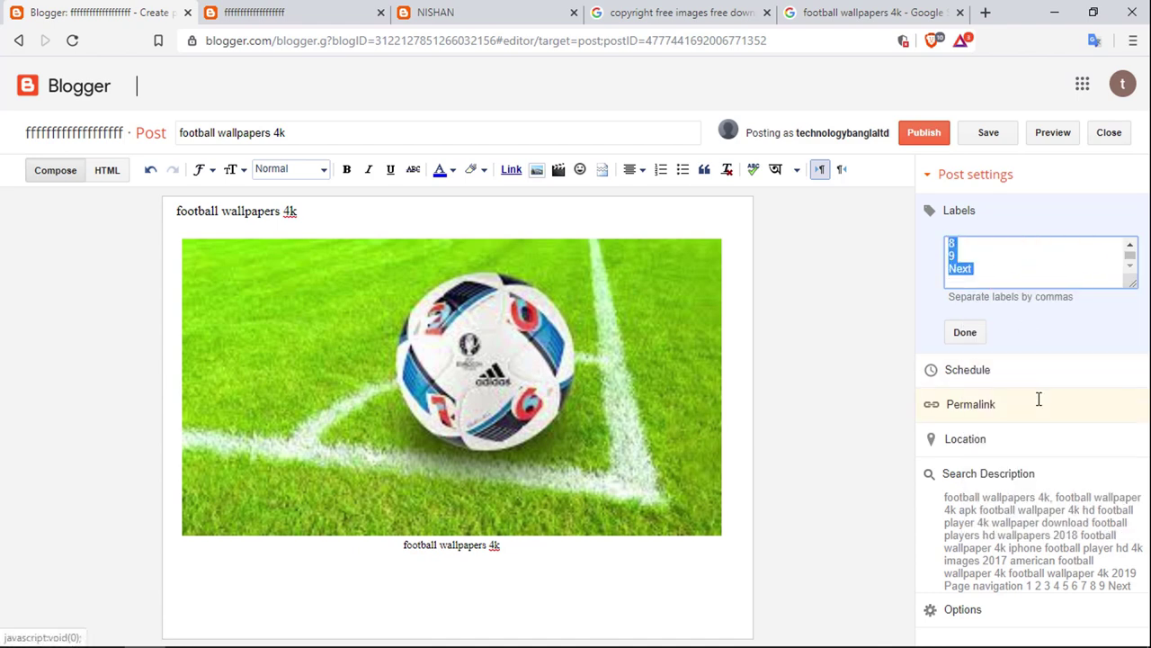
type("football")
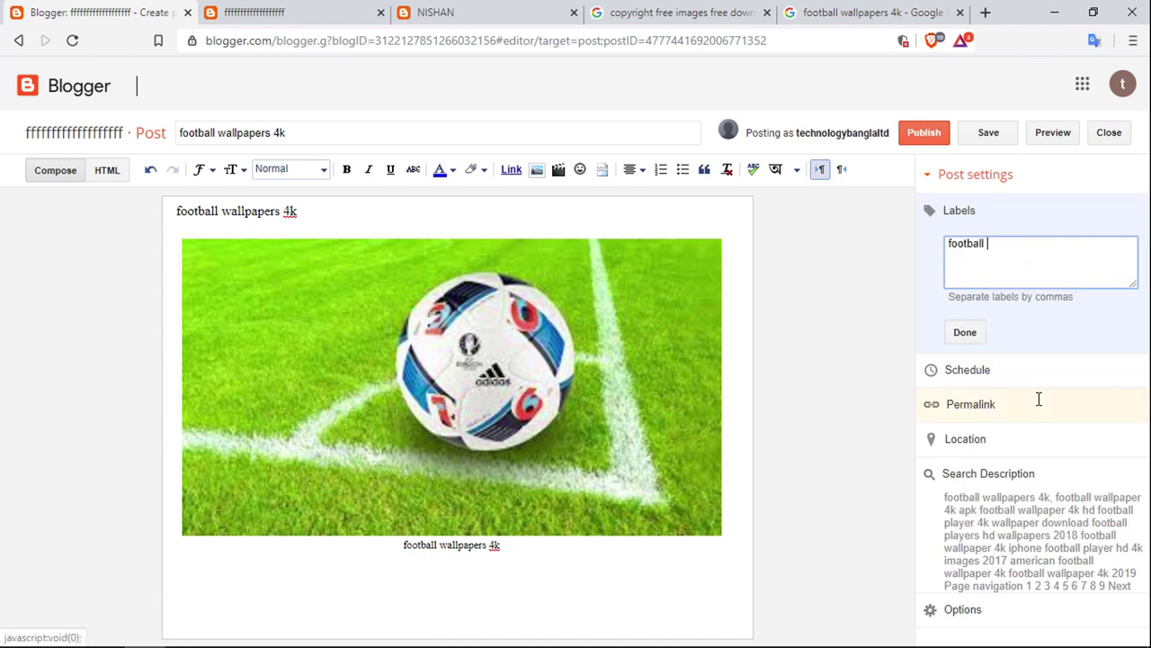
left_click(969, 332)
left_click(975, 220)
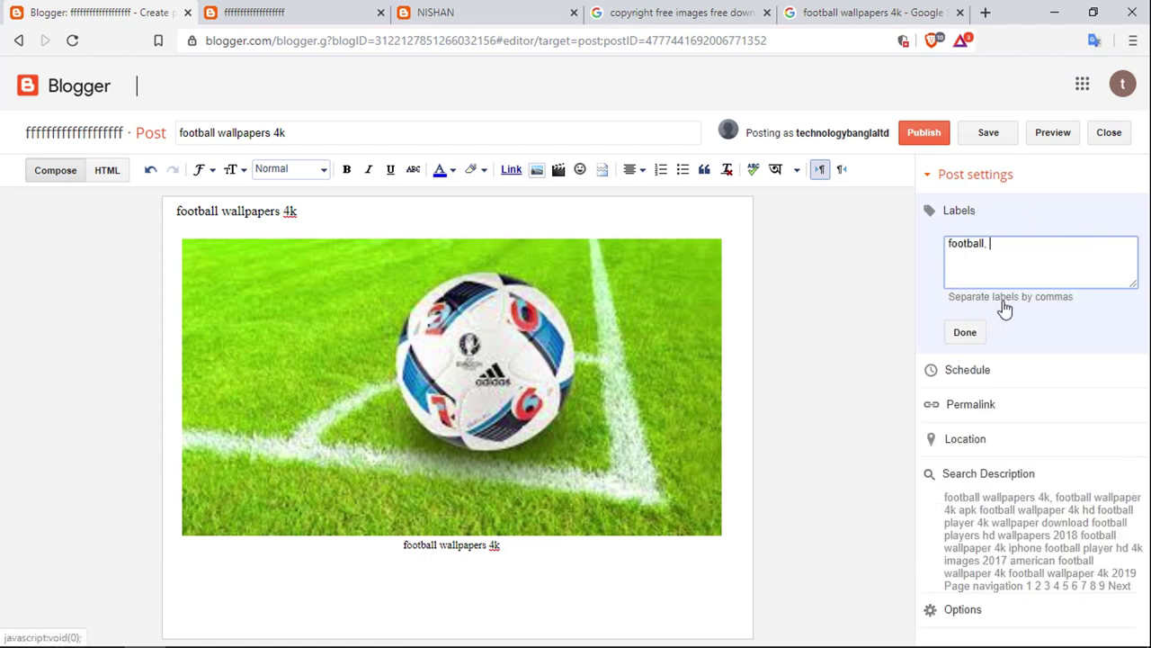
left_click(969, 333)
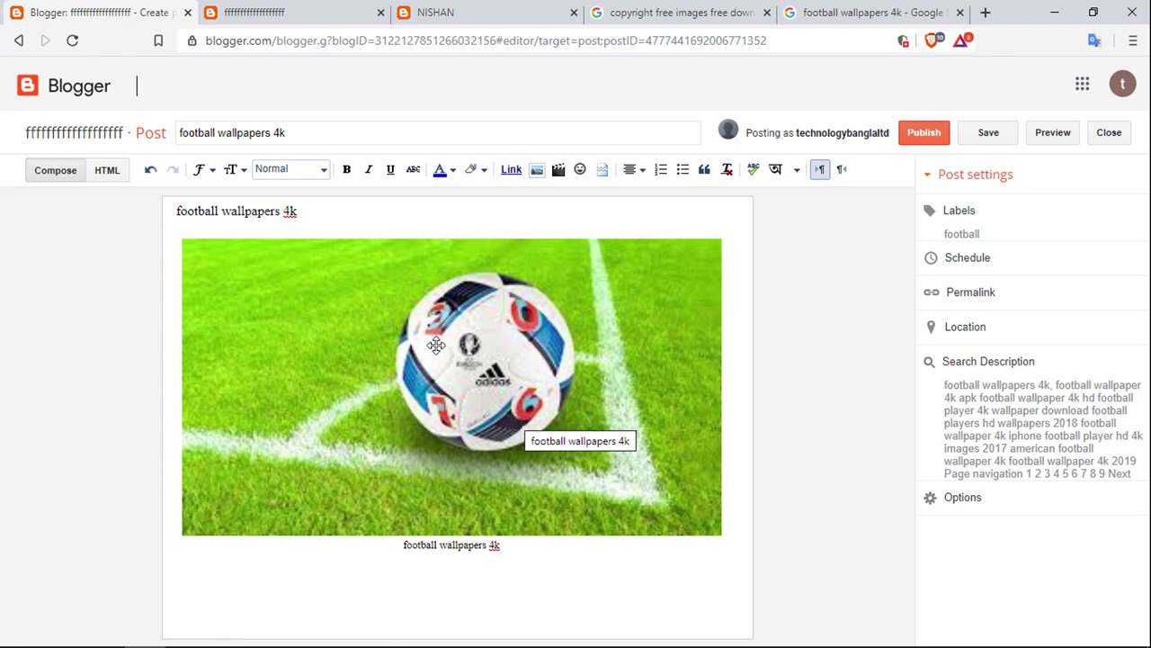
Publish the football wallpaper post and reload the blog's home page to check it.
left_click(930, 139)
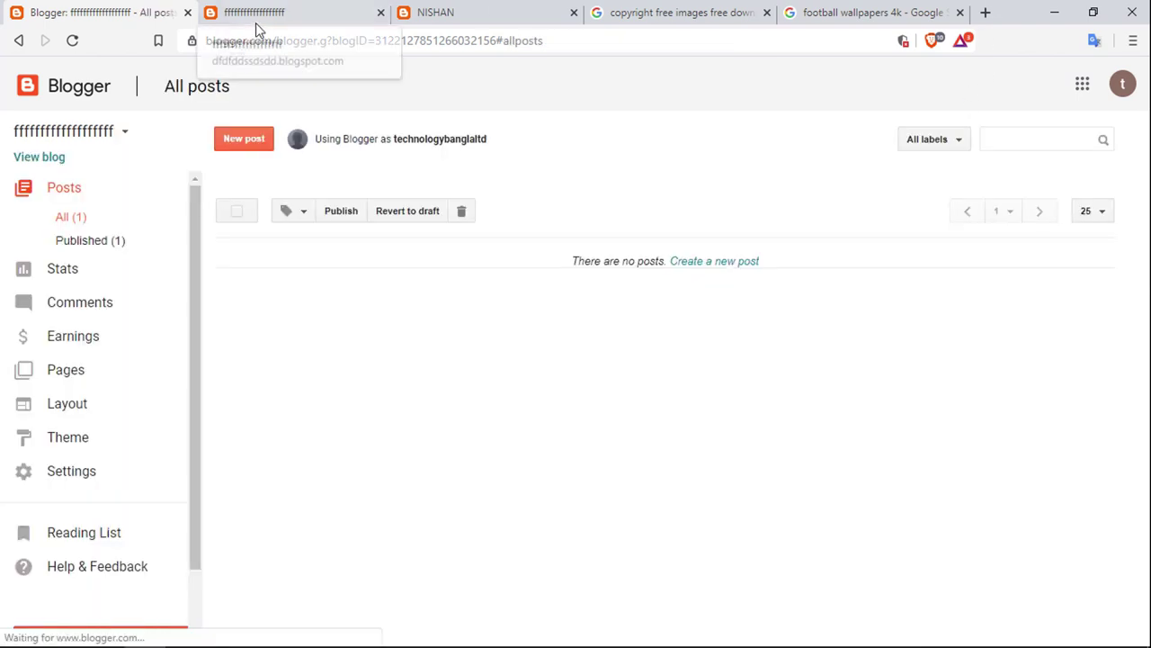
left_click(256, 25)
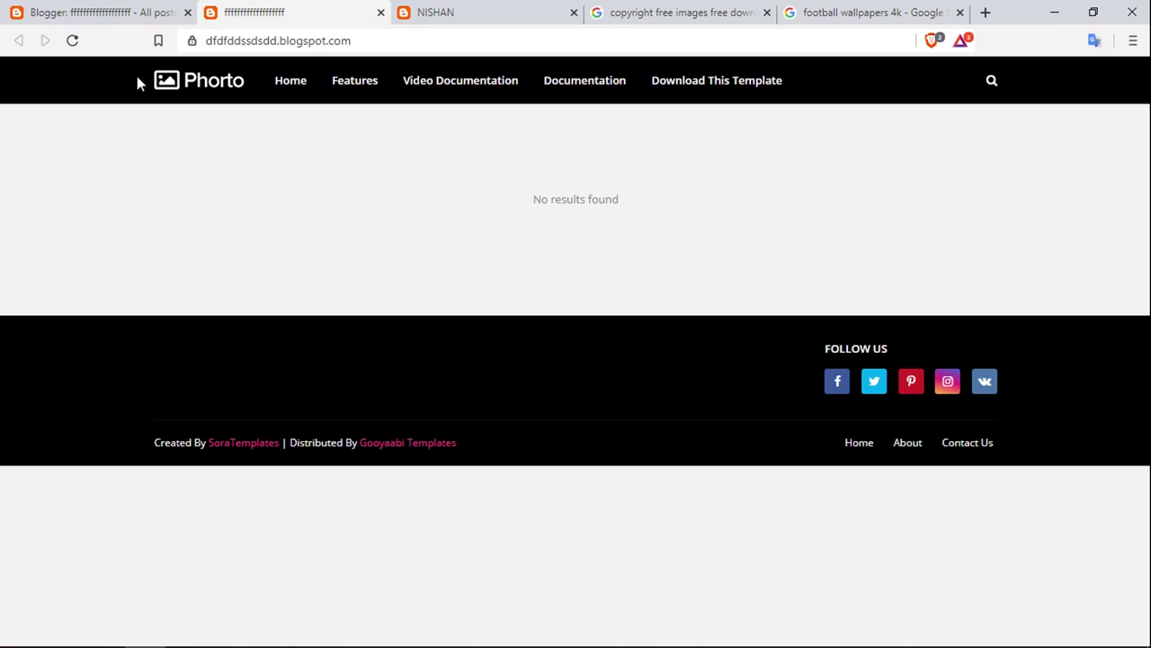
left_click(73, 40)
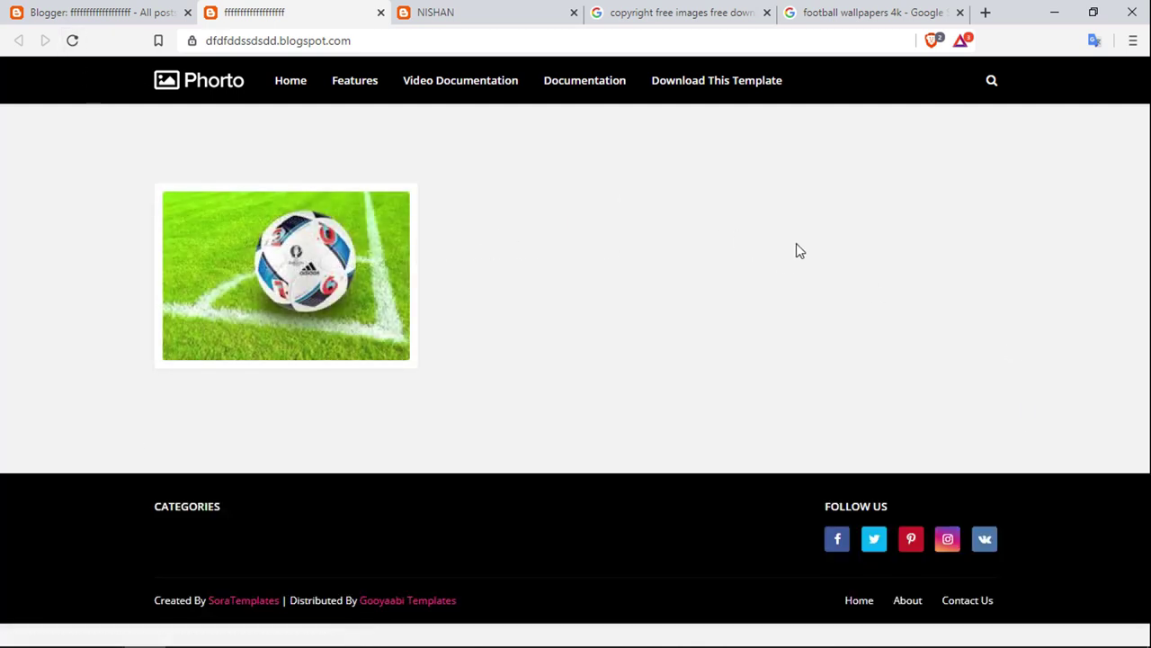